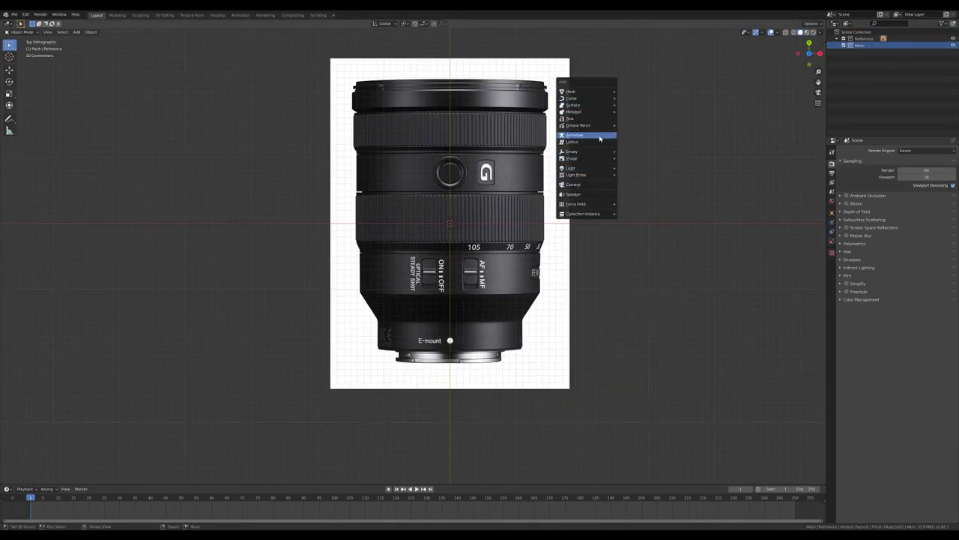
Step: Add a plane over the top-view lens reference and switch it into Edit Mode
left_click(630, 91)
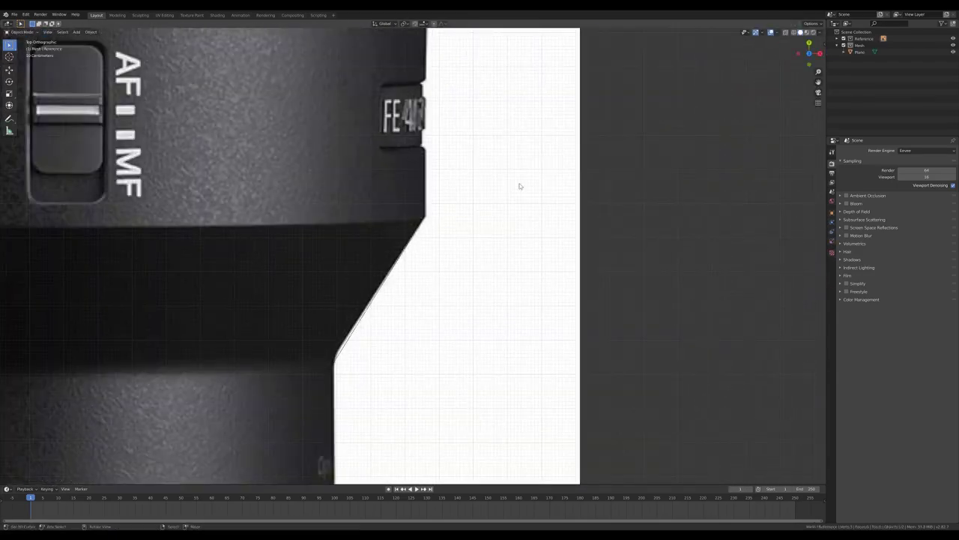
left_click(831, 224)
left_click(831, 225)
scroll(541, 321, "up", 3)
scroll(542, 322, "up", 3)
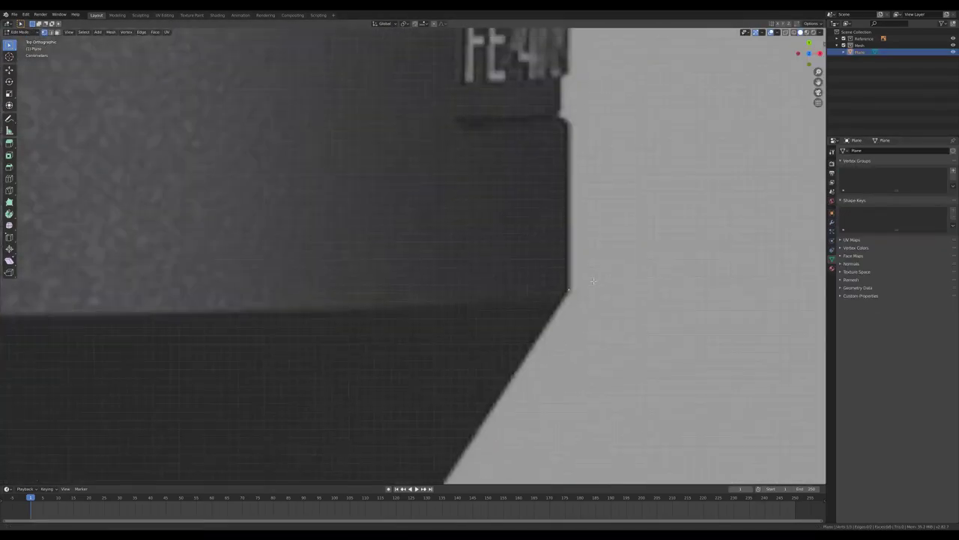
key("Tab")
Step: Extrude profile vertices to the lens corner and along the outer outline
key("e")
left_click(509, 318)
middle_click_drag(509, 318, 430, 217, "shift")
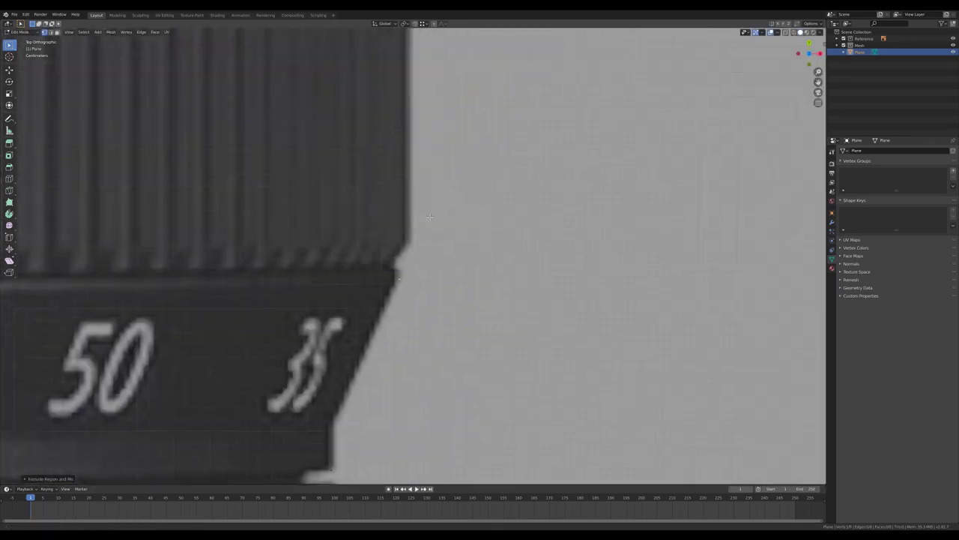
scroll(406, 255, "down", 5)
scroll(497, 199, "up", 5)
scroll(497, 200, "up", 4)
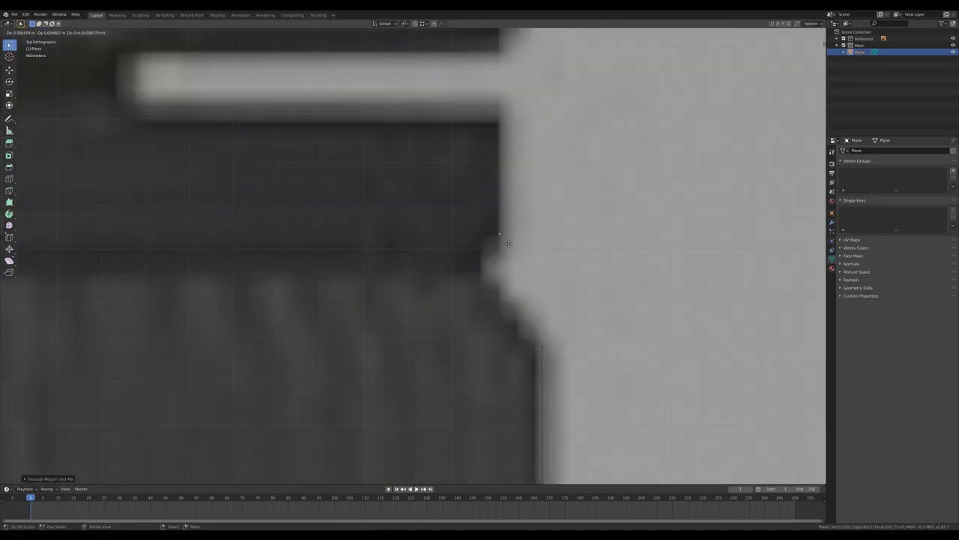
scroll(406, 323, "down", 5)
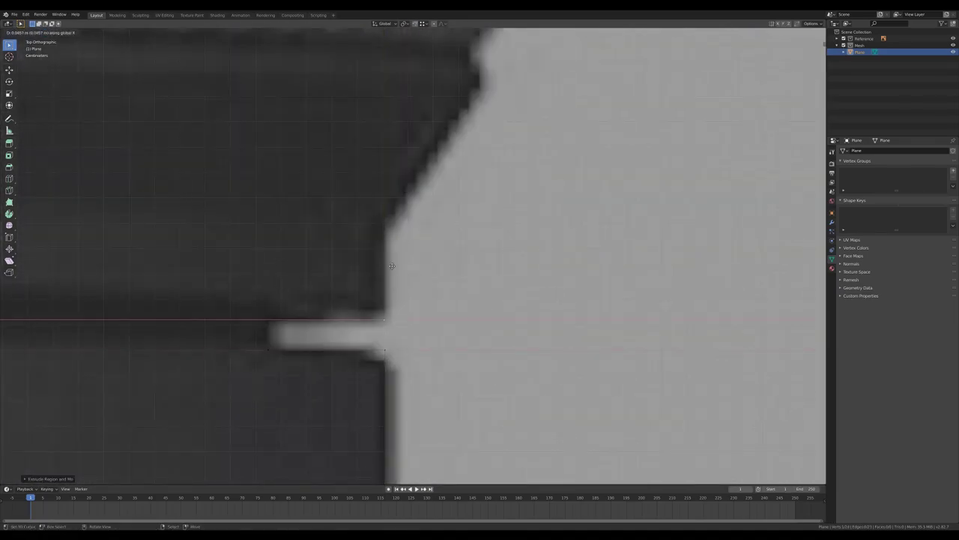
scroll(399, 162, "down", 3)
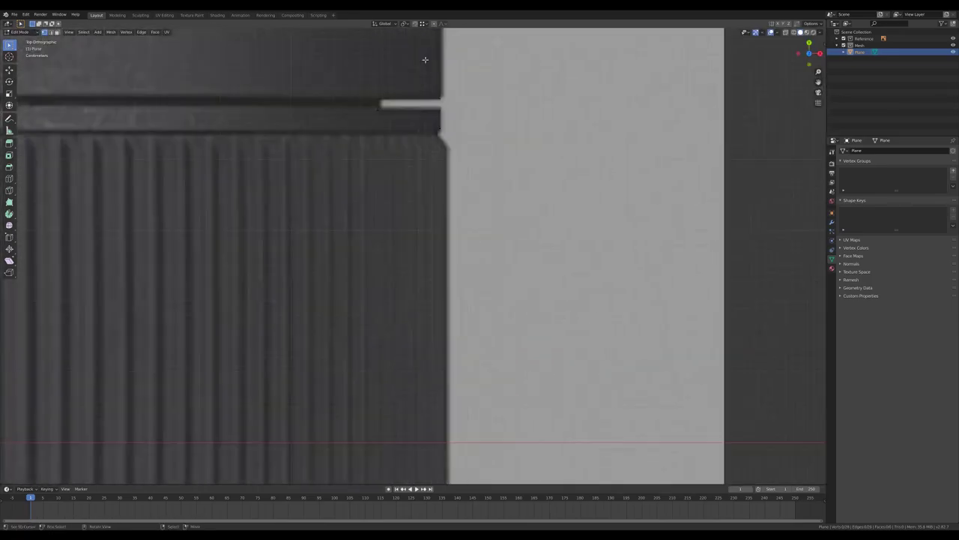
left_click(441, 217)
Step: Place the next extruded vertex at the lens mount edge
scroll(442, 217, "up", 4)
scroll(432, 385, "down", 1)
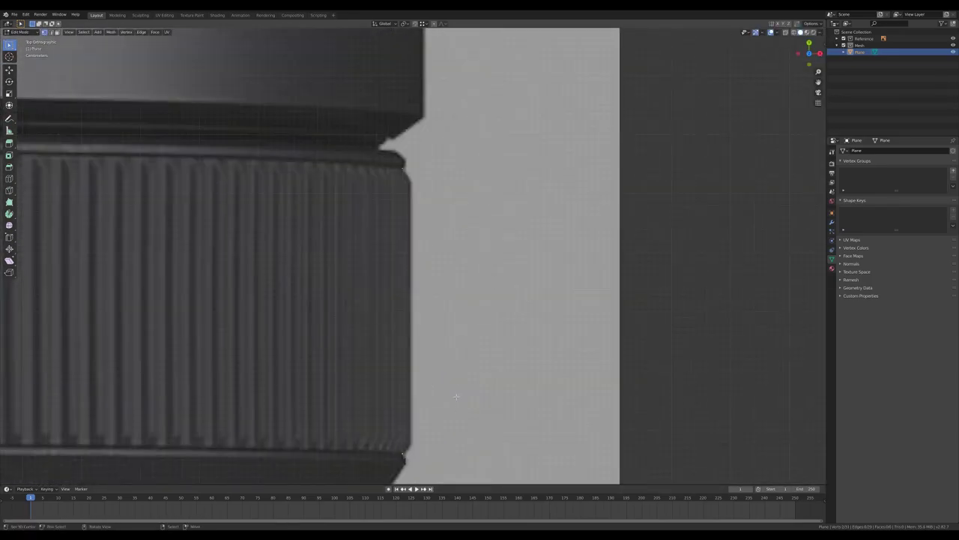
scroll(457, 396, "up", 3)
scroll(472, 296, "down", 2)
scroll(410, 319, "up", 2)
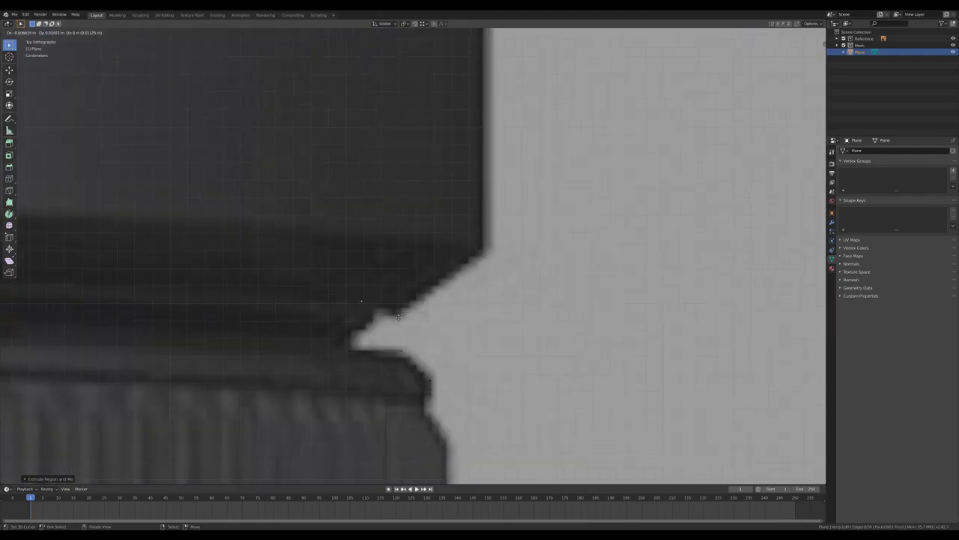
scroll(380, 296, "down", 2)
scroll(428, 342, "up", 1)
scroll(434, 347, "down", 3)
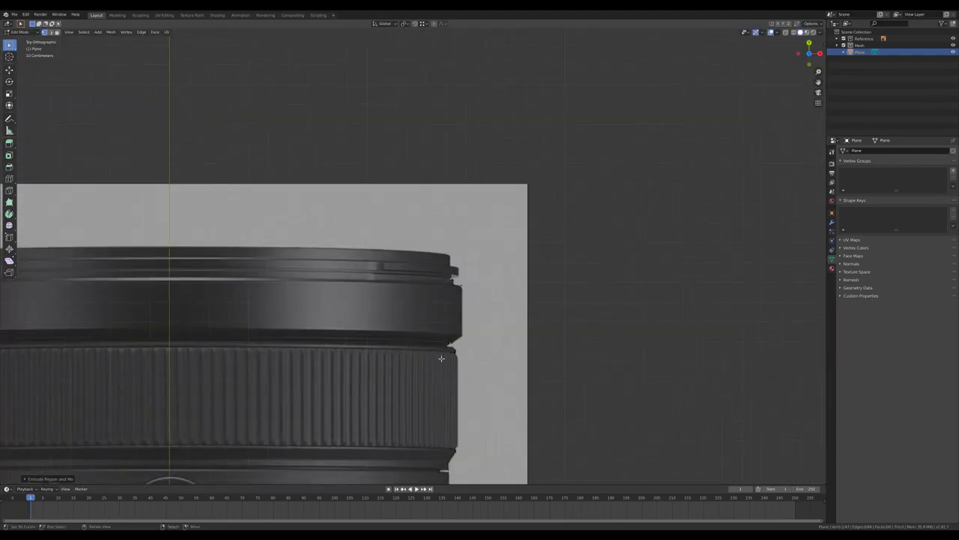
scroll(434, 347, "up", 2)
scroll(428, 259, "down", 2)
scroll(450, 315, "up", 2)
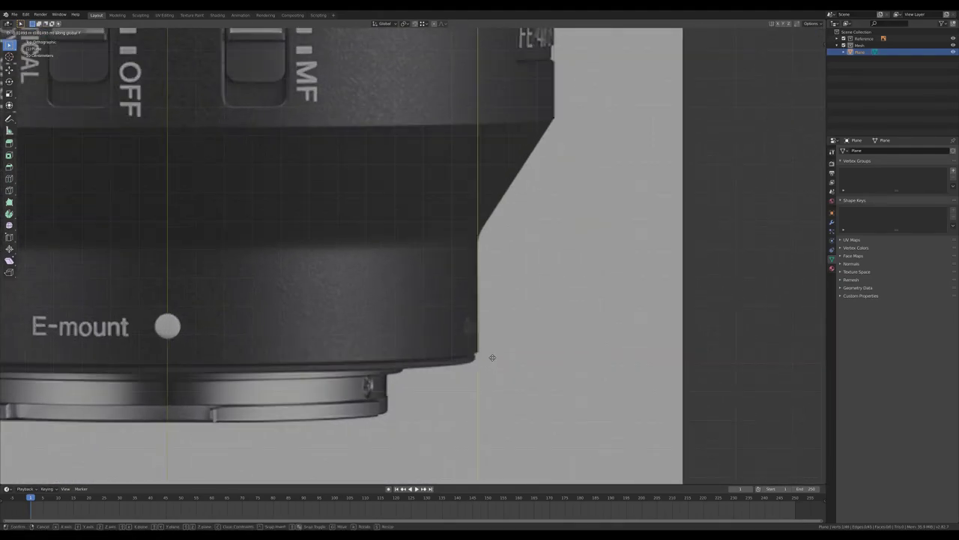
scroll(440, 242, "down", 4)
left_click(440, 272)
Step: Extrude another profile vertex constrained to the X axis
scroll(440, 272, "up", 2)
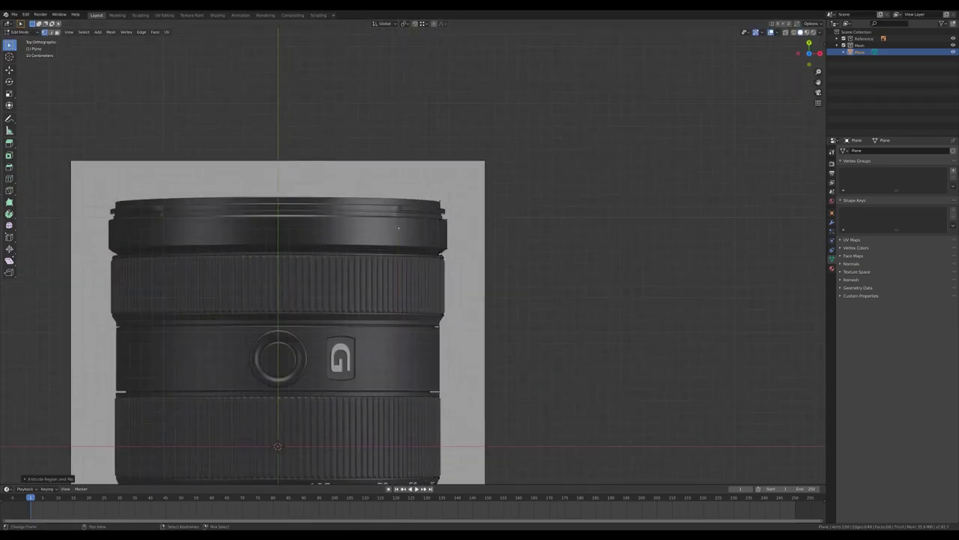
scroll(405, 318, "up", 2)
scroll(405, 318, "up", 1)
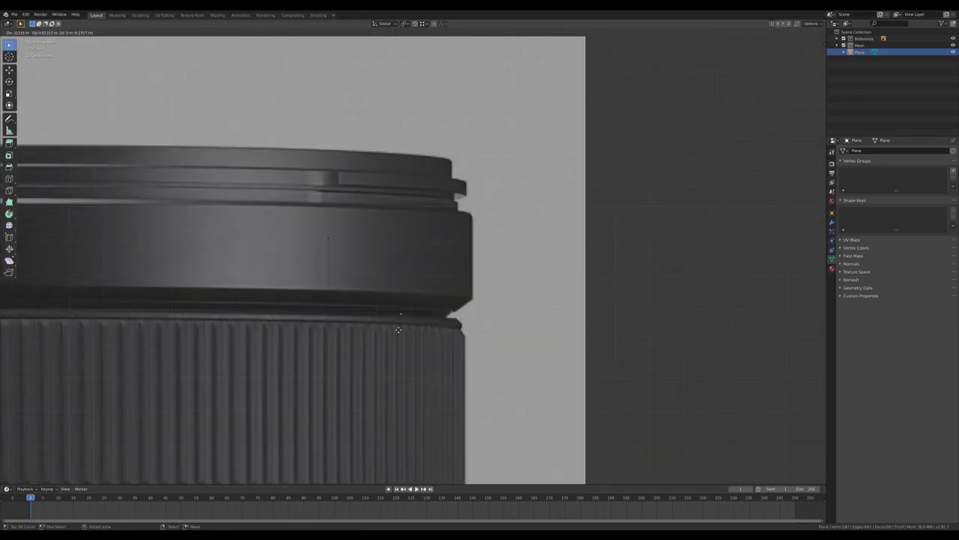
scroll(405, 318, "up", 2)
key("e")
key("x")
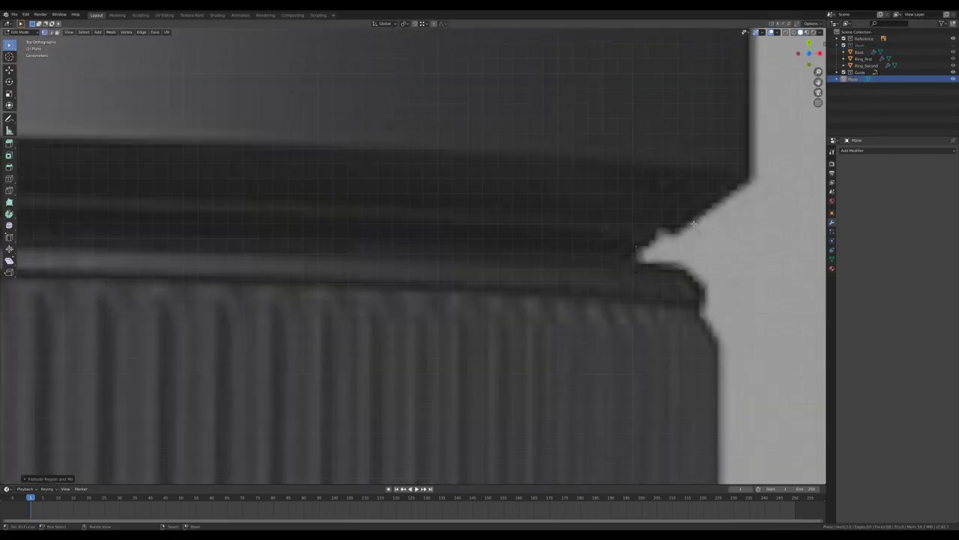
Step: Loop-cut a new vertex into the front rim's profile edge
middle_click_drag(693, 224, 590, 246, "shift")
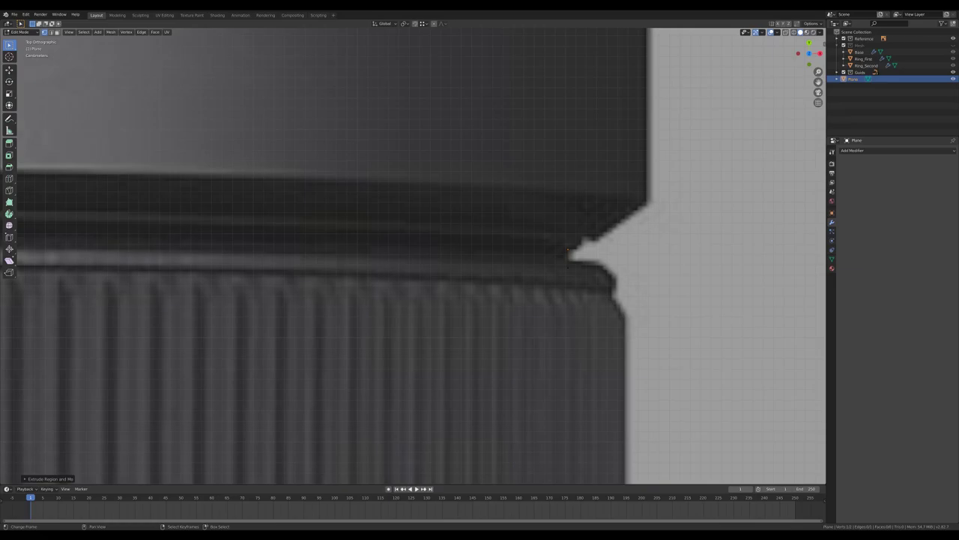
scroll(476, 334, "up", 2)
key("ctrl+r")
left_click(627, 307)
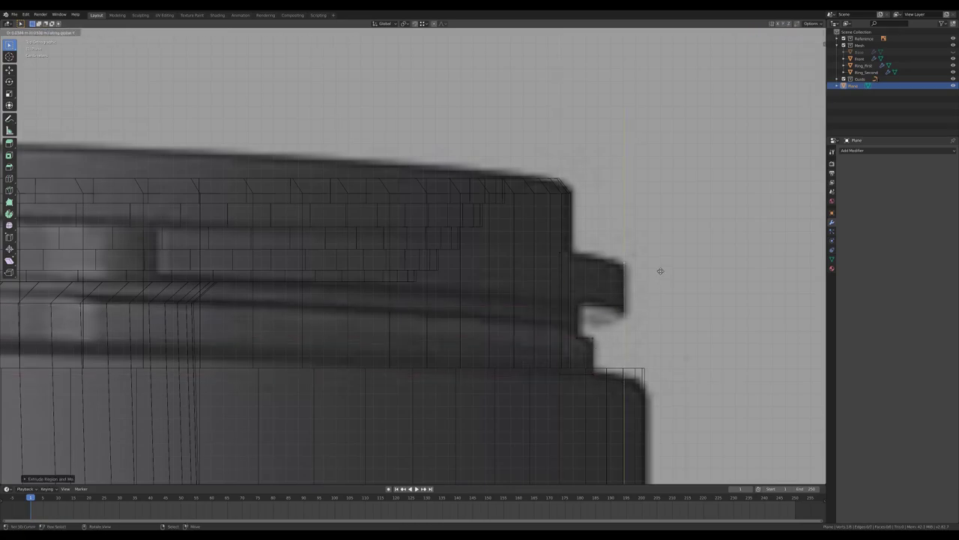
Step: Move the rim profile outward along the X axis to match the outline
scroll(660, 271, "up", 2)
key("g")
key("x")
scroll(525, 278, "down", 5)
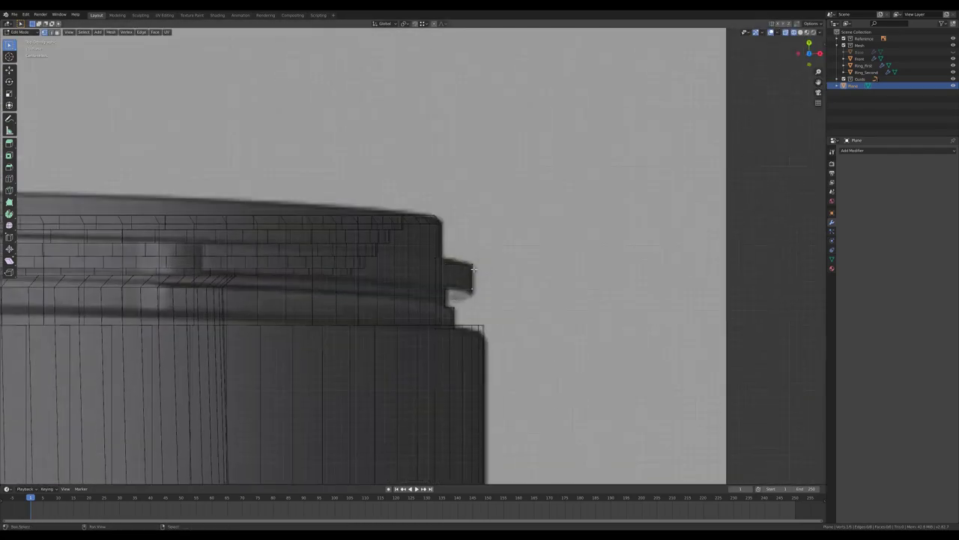
scroll(454, 262, "up", 2)
scroll(487, 262, "up", 1)
Step: Revolve the rim profile into a ring with a Screw modifier and return to Object Mode
left_click(852, 150)
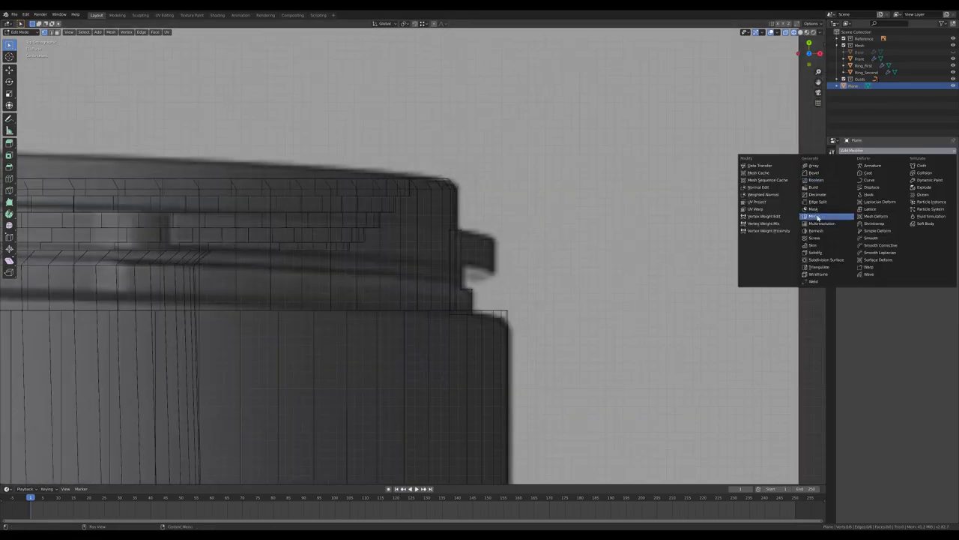
left_click(824, 214)
key("Tab")
middle_click_drag(479, 240, 510, 191)
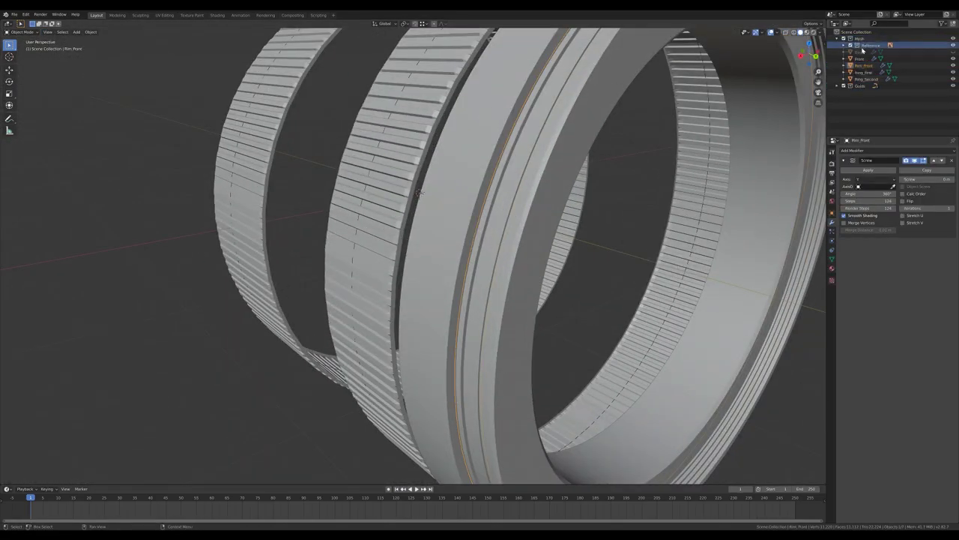
Step: Select the Front part, enter Edit Mode and switch to Back Ortho view
left_click(859, 52)
middle_click_drag(623, 143, 536, 147)
scroll(475, 122, "up", 3)
scroll(478, 254, "up", 3)
key("Tab")
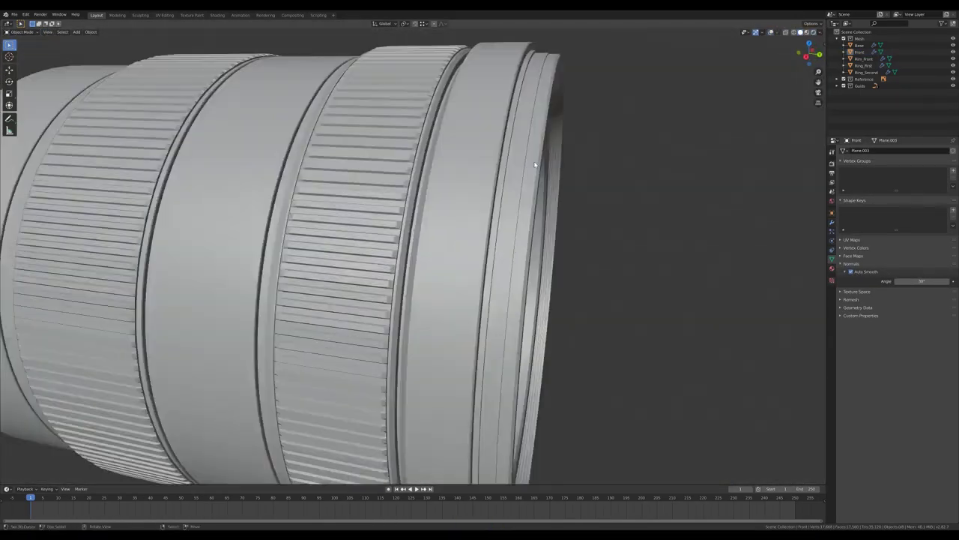
key("ctrl+KP_1")
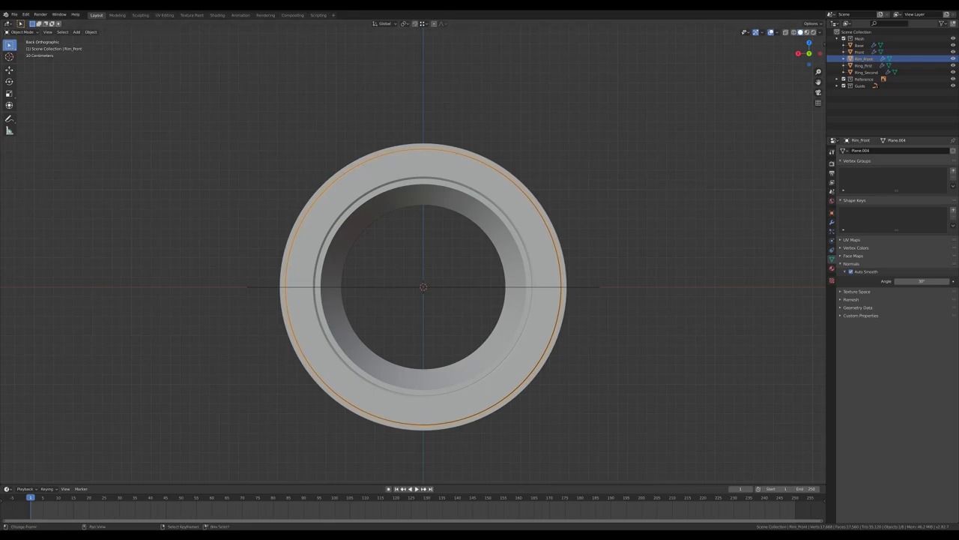
middle_click_drag(464, 265, 428, 304, "shift")
Step: Add a new plane in the back view and start editing it
key("shift+a")
left_click(434, 305)
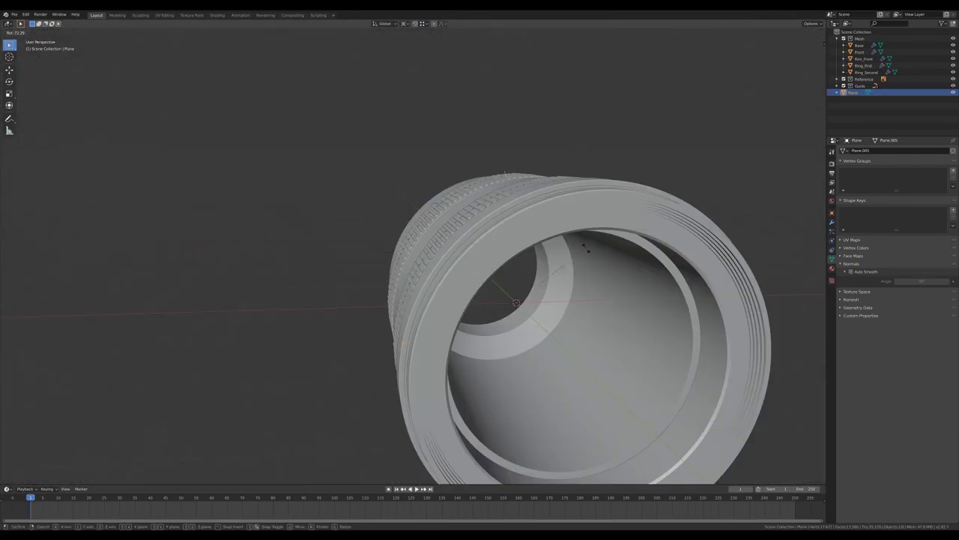
left_click(588, 249)
key("ctrl+KP_1")
key("Tab")
scroll(556, 310, "up", 3)
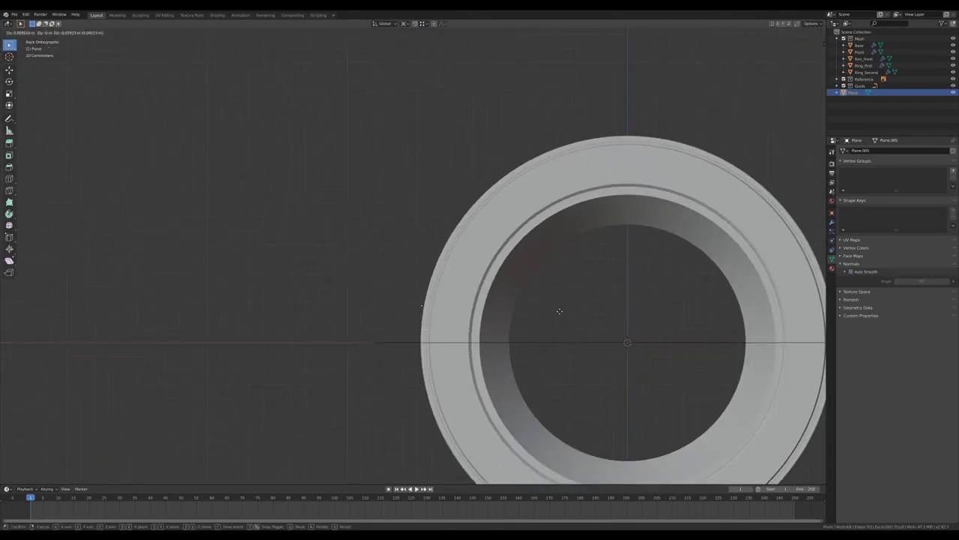
scroll(557, 310, "up", 3)
scroll(367, 290, "down", 3)
scroll(367, 290, "down", 2)
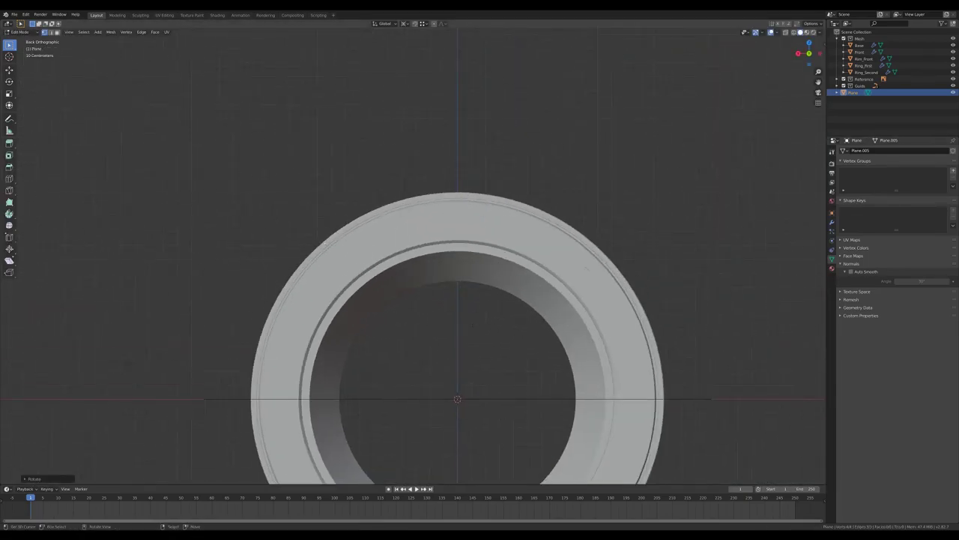
type("12")
Step: Rotate the new ring profile around the Y axis
key("Return")
middle_click_drag(450, 315, 491, 238)
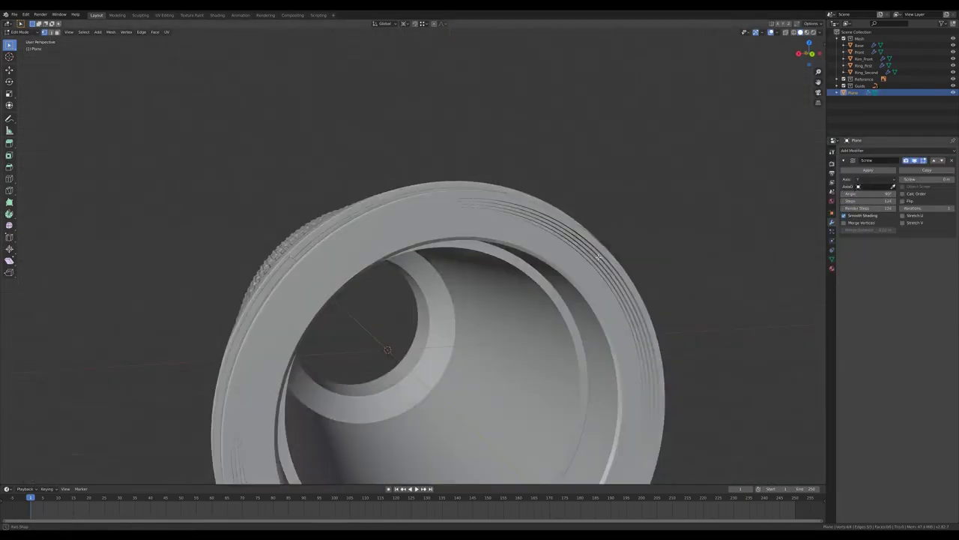
key("r")
key("y")
mouse_move(454, 274)
middle_mouse_down()
mouse_move(395, 237)
mouse_move(450, 225)
middle_mouse_up()
Step: Set the viewport shading colour to Random so each part shows a distinct colour
left_click(807, 33)
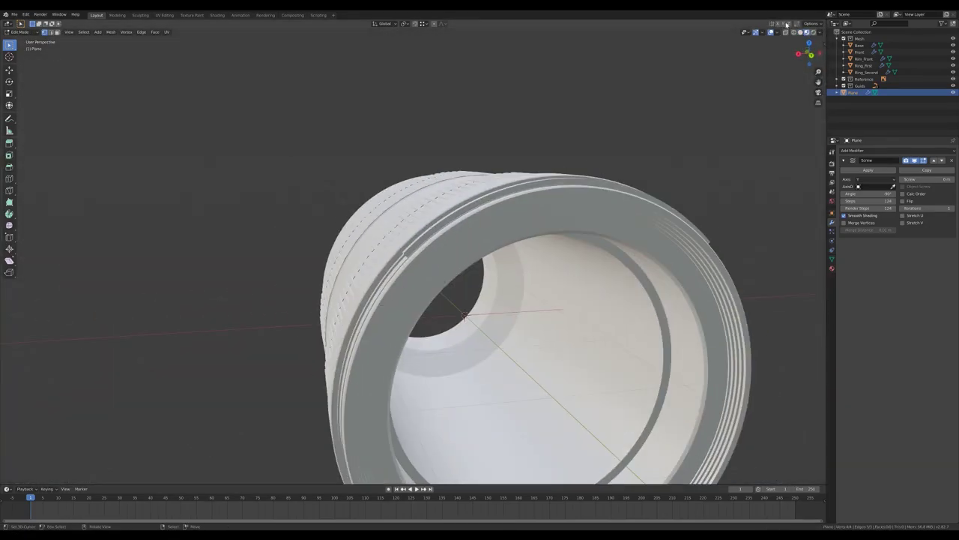
left_click(820, 32)
left_click(800, 32)
middle_click_drag(449, 300, 524, 263)
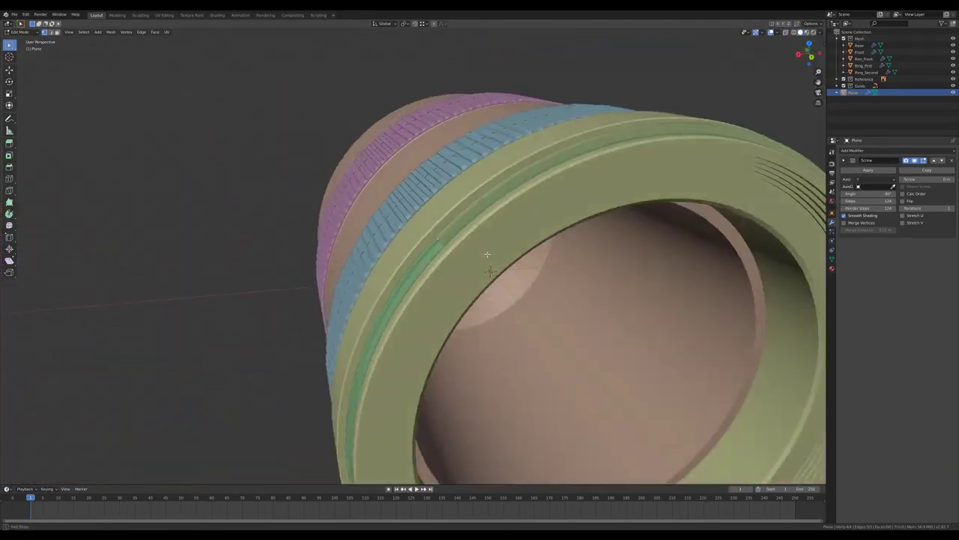
Step: Add a Mirror modifier to the ring piece, move its vertices and dissolve the selected faces
left_click(852, 150)
left_click(817, 225)
key("ctrl+KP_1")
key("g")
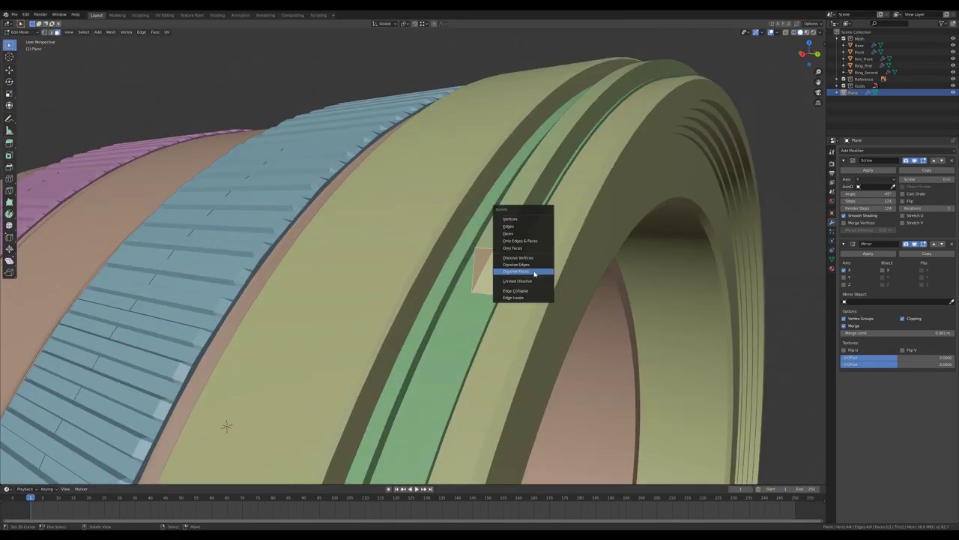
left_click(534, 274)
middle_click_drag(535, 274, 818, 245)
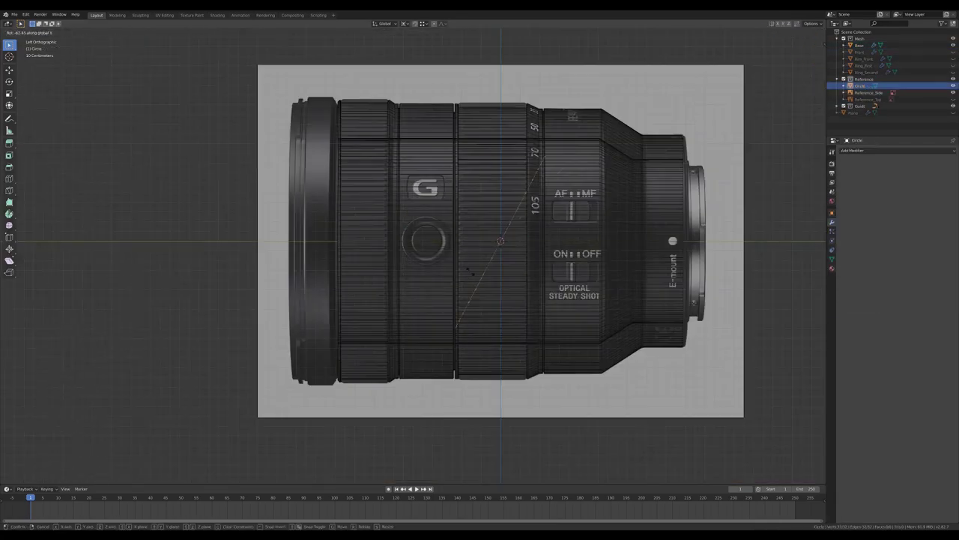
Step: Add an edge loop near the button cylinder's rim to sharpen its subdivided edge
scroll(661, 152, "up", 5)
scroll(660, 153, "up", 4)
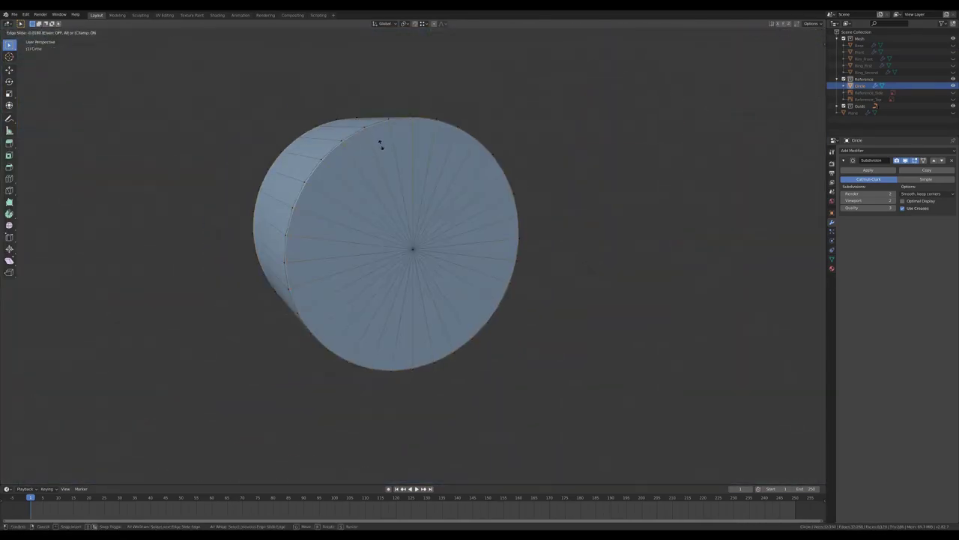
left_click(381, 145)
middle_click_drag(381, 144, 508, 203)
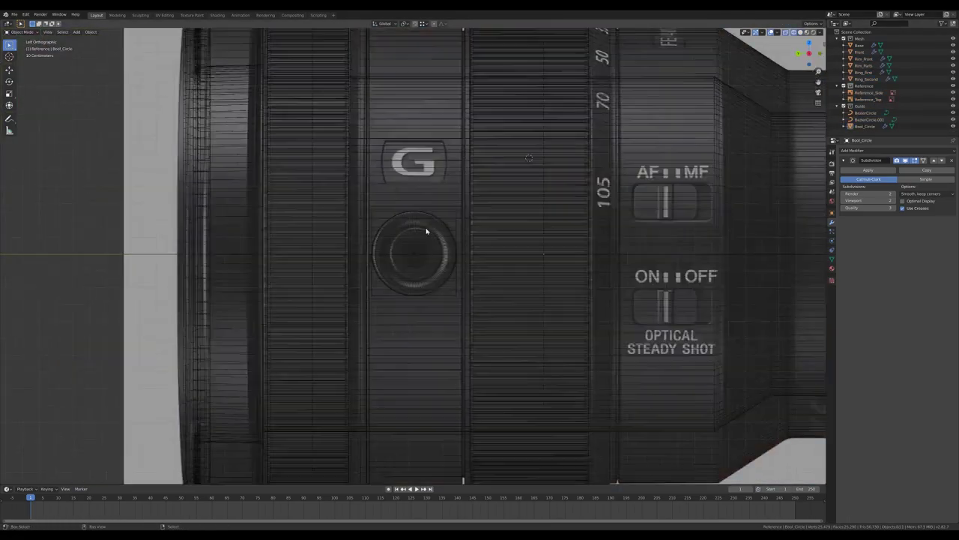
Step: Subdivide the block cutter and Boolean-difference its shape into the lens body
key("shift+s")
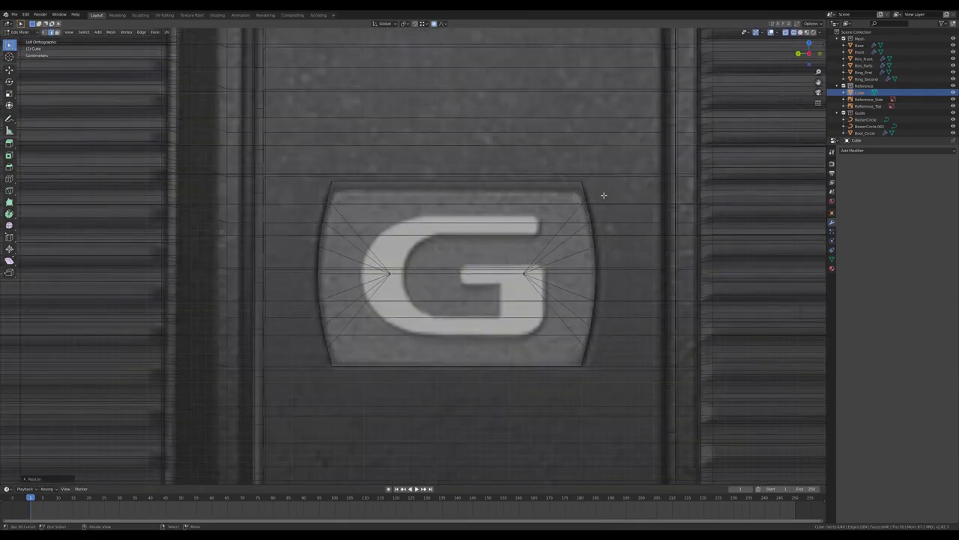
key("ctrl+2")
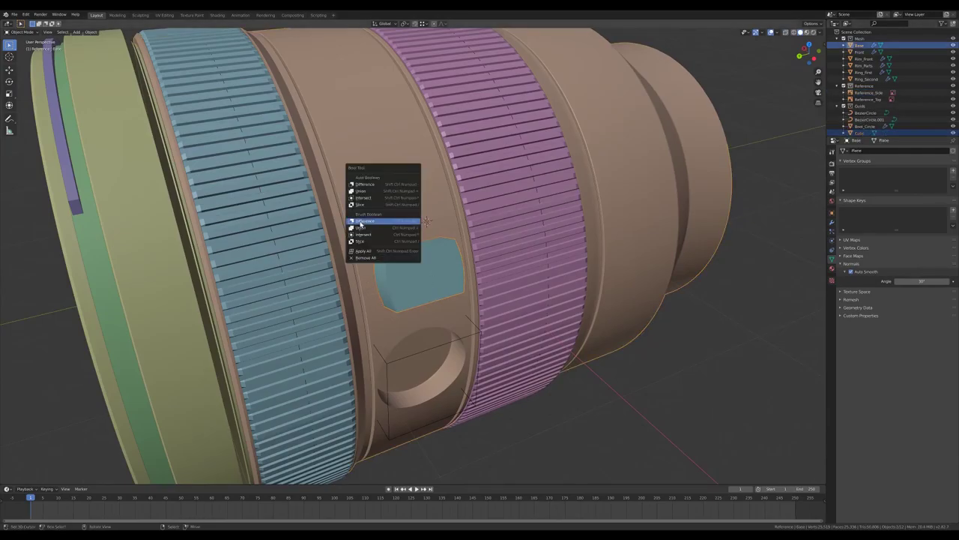
left_click(360, 225)
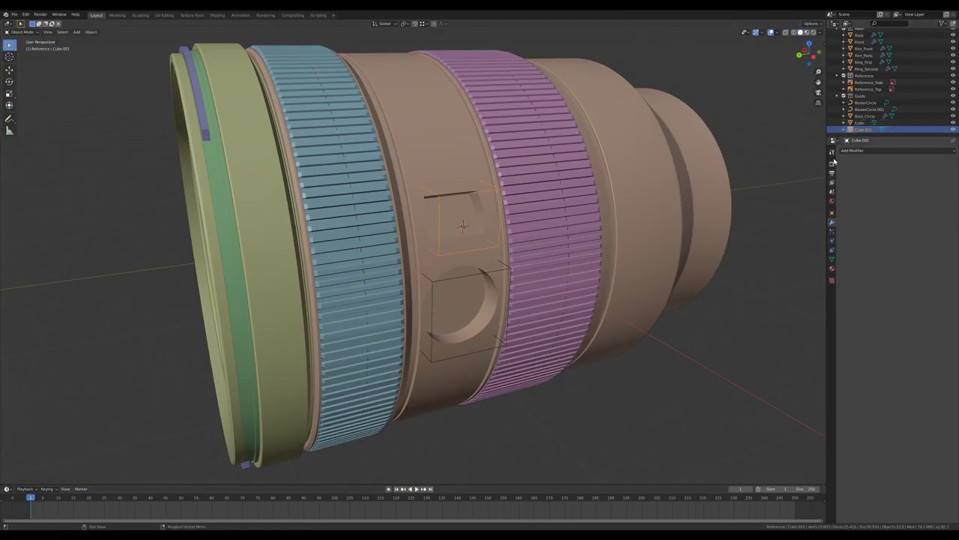
Step: Review the block's object Viewport Display and mesh data properties, then hide the sidebar
left_click(832, 213)
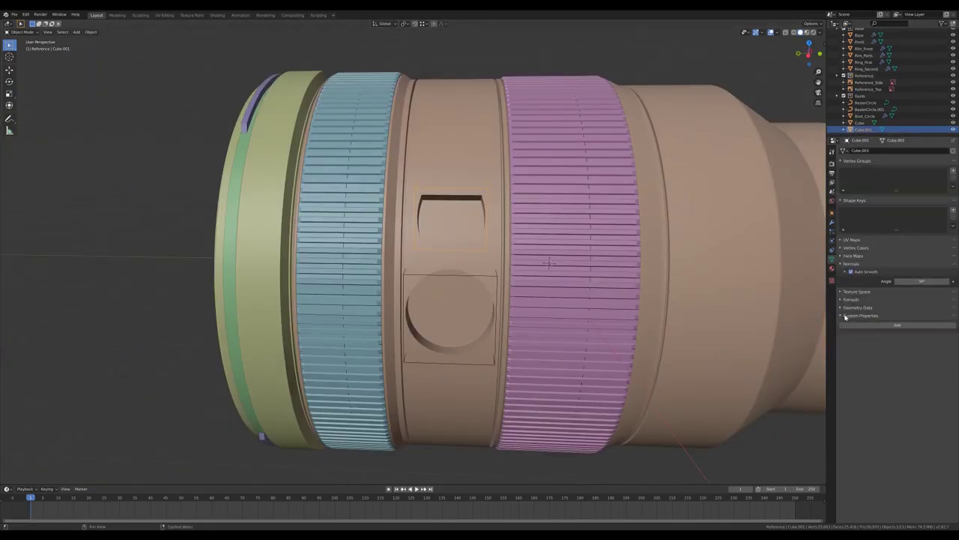
left_click(845, 315)
scroll(804, 284, "down", 2)
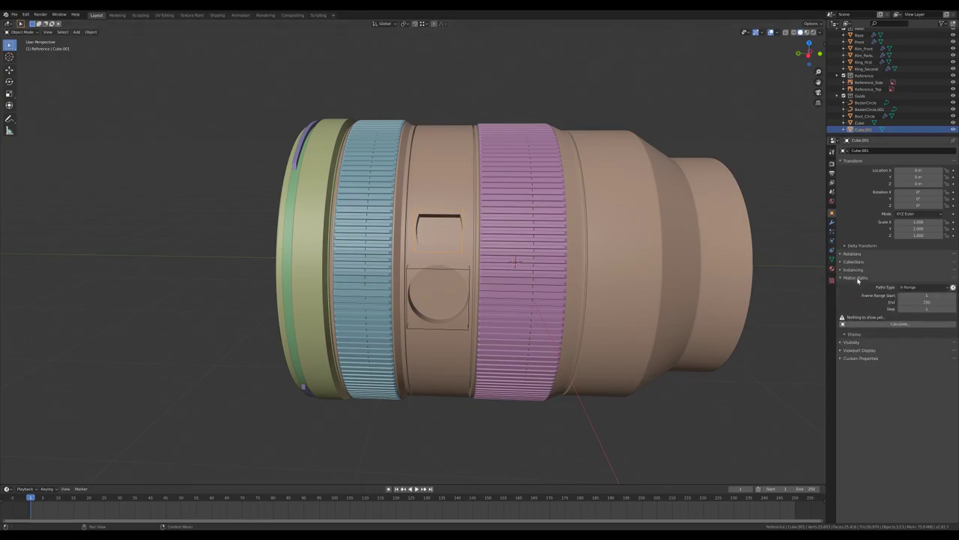
left_click(858, 280)
left_click(858, 294)
middle_click_drag(810, 293, 778, 268)
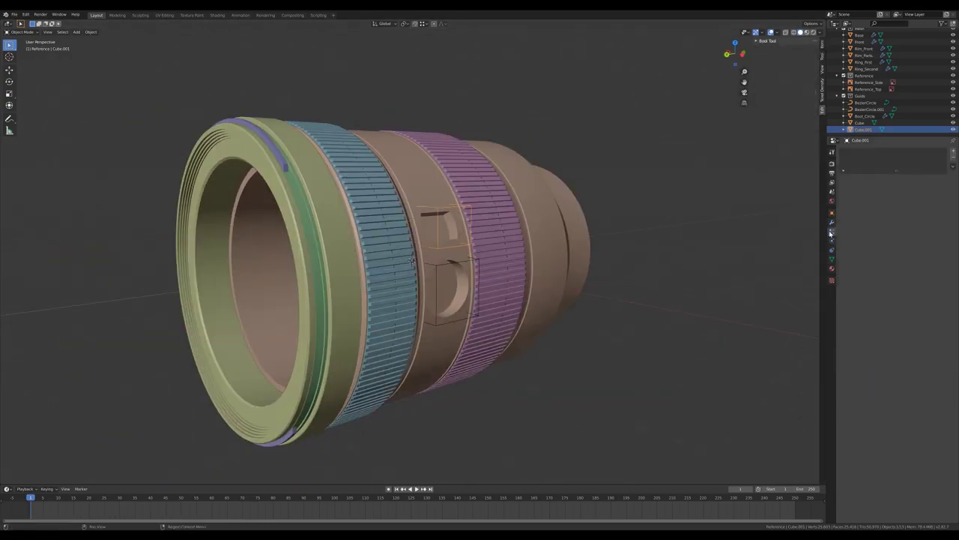
left_click(832, 259)
key("n")
scroll(697, 221, "up", 5)
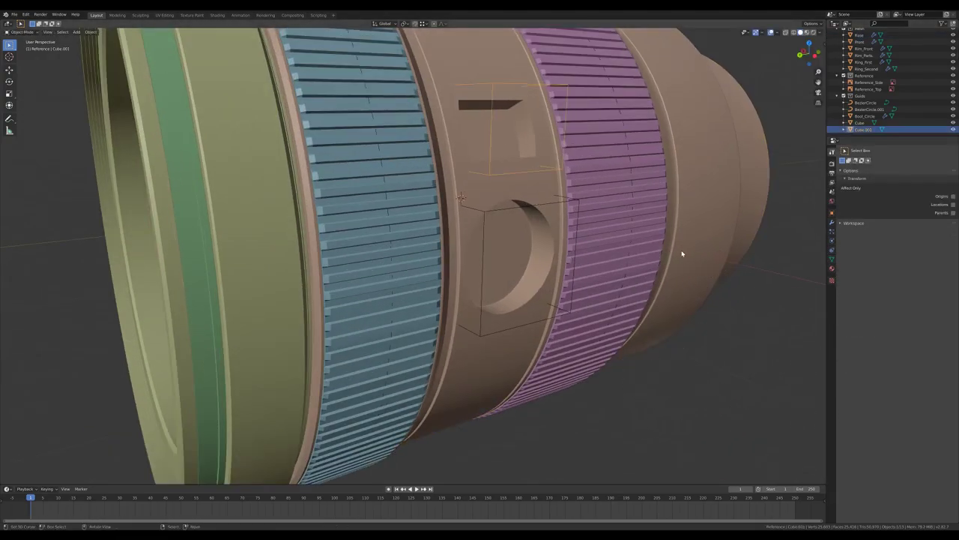
Step: Bevel the isolated cutter block's edges, then view the scene from the front in X-ray
left_click(831, 214)
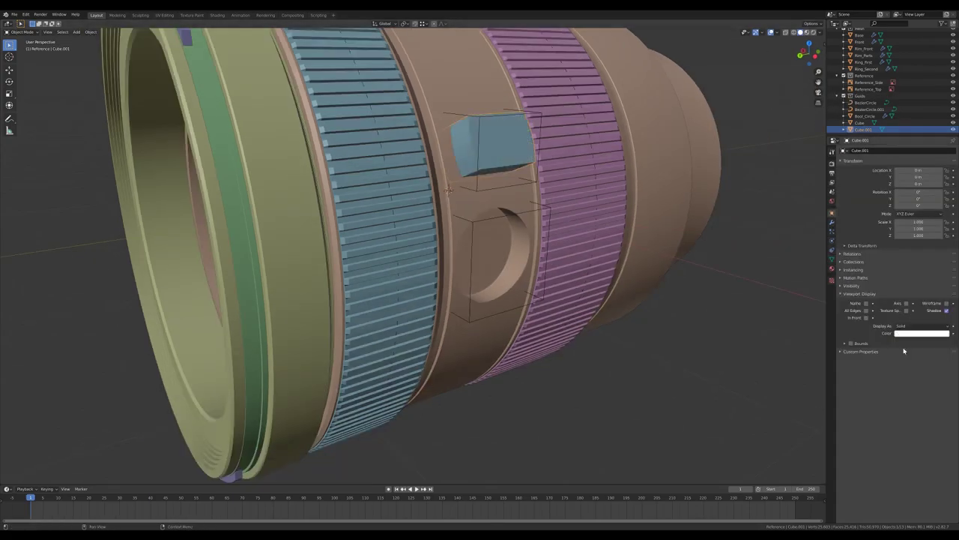
key("slash")
key("Tab")
middle_click_drag(495, 221, 382, 285)
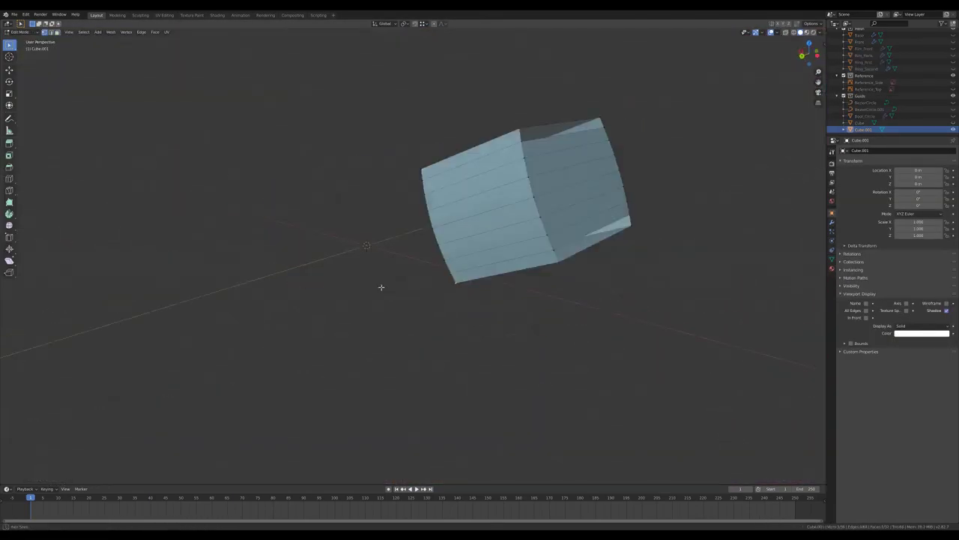
key("ctrl+b")
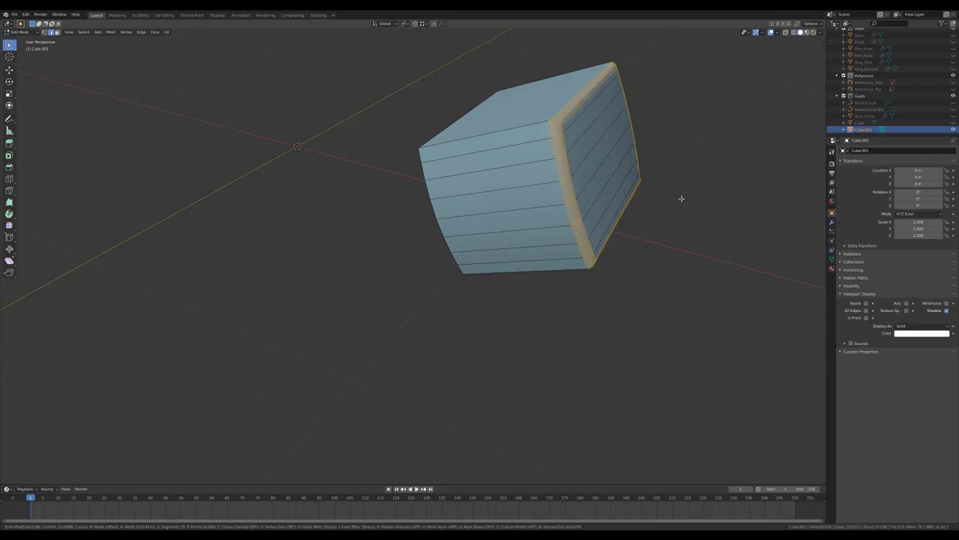
left_click(682, 198)
key("Tab")
middle_click_drag(681, 198, 571, 241)
key("slash")
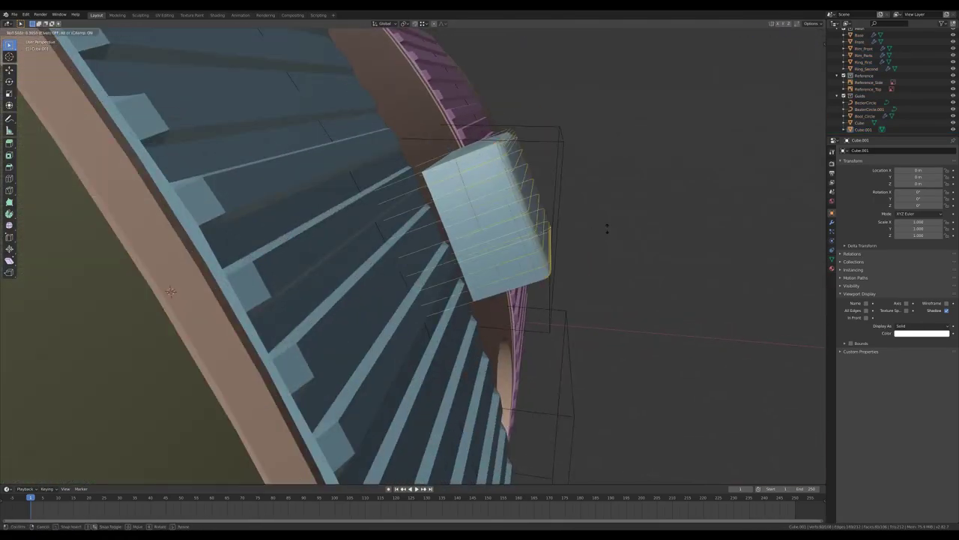
key("KP_1")
key("alt+z")
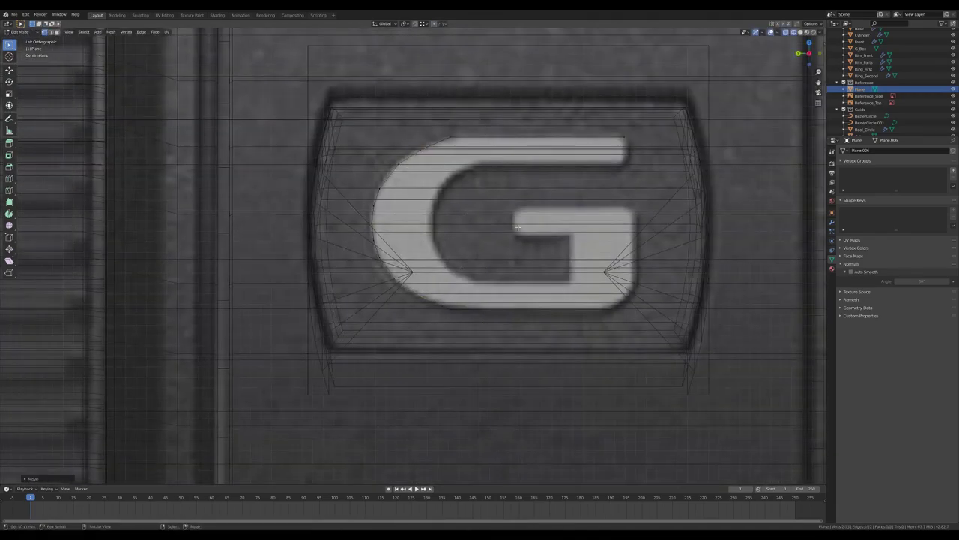
Step: Add a loop cut across the G badge to keep its edges sharp
scroll(518, 227, "up", 3)
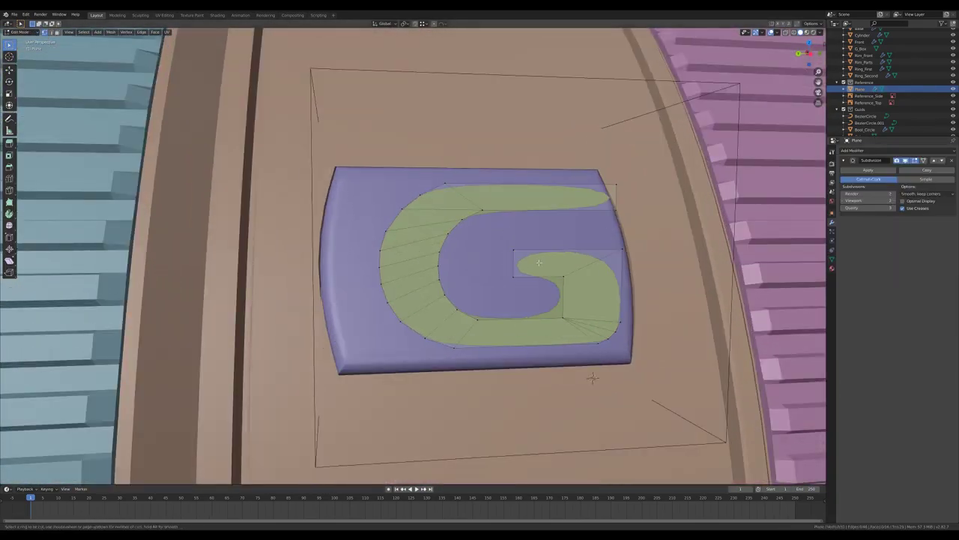
key("ctrl+r")
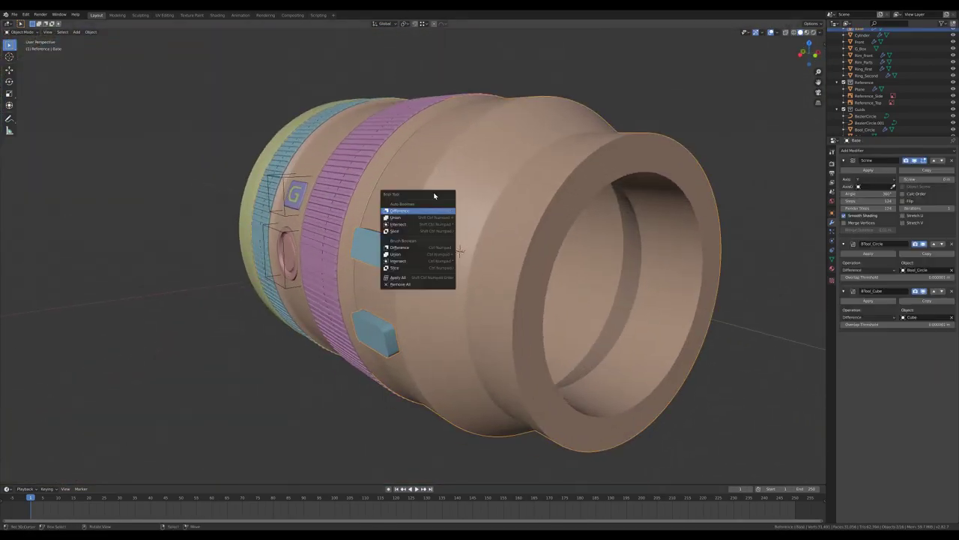
Step: Apply a Bool Tool difference with the switch cutter to carve both recesses into the lens body
left_click(419, 210)
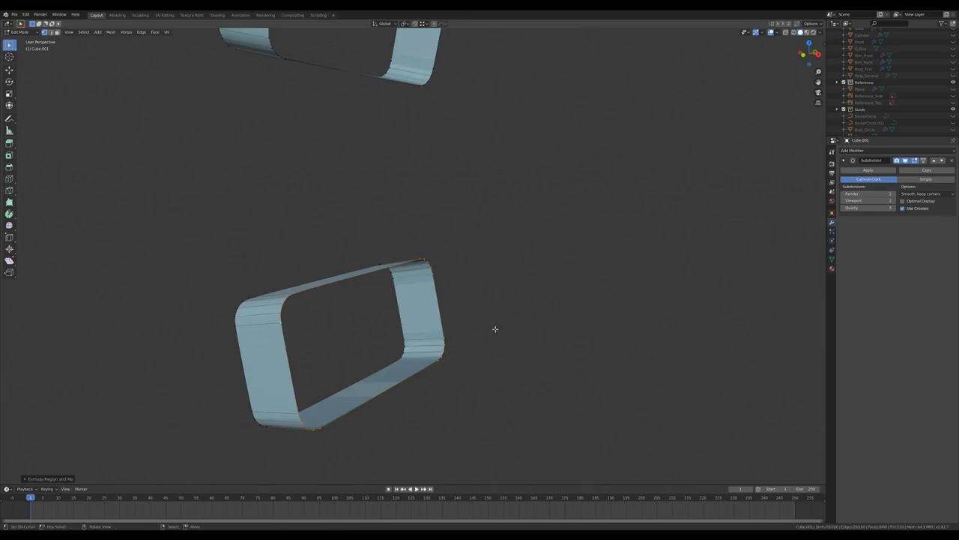
middle_click_drag(376, 310, 418, 240)
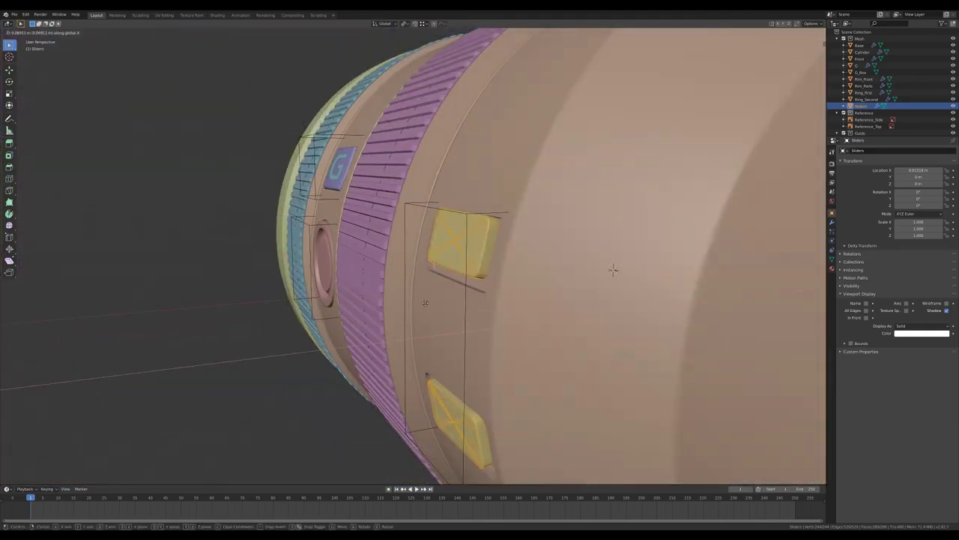
Step: Change the pivot point option and bring up the Edge menu on the slider
left_click(405, 23)
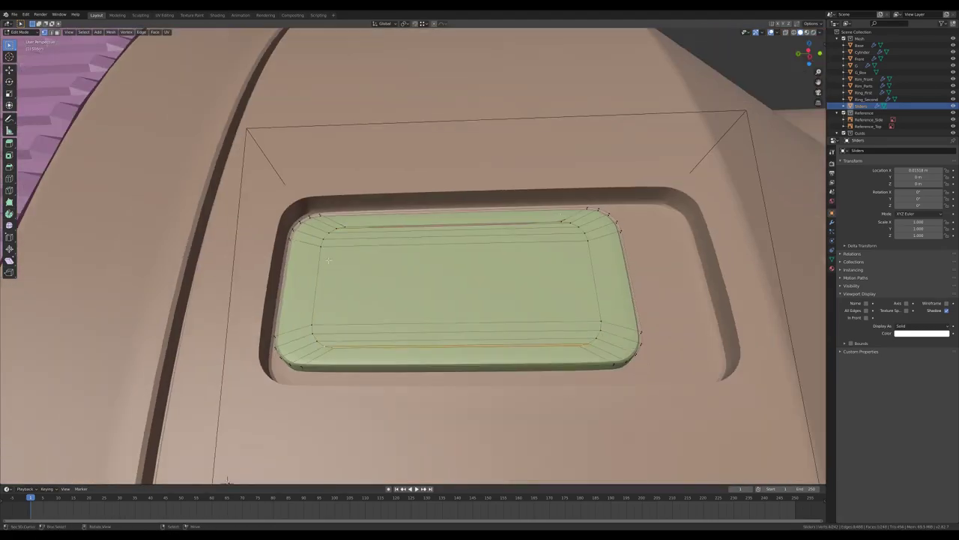
key("ctrl+e")
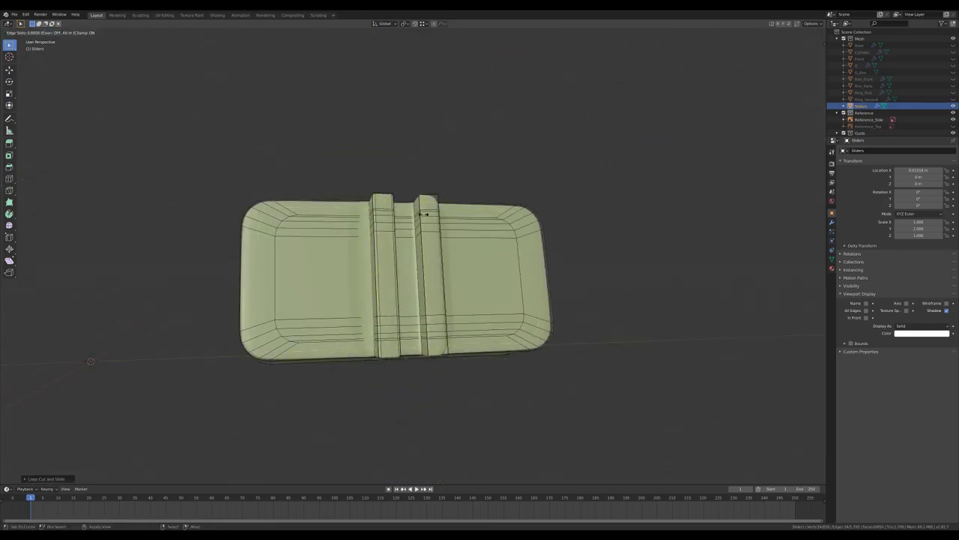
Step: Tilt the view down onto the top of the rear lens barrel
scroll(320, 410, "down", 3)
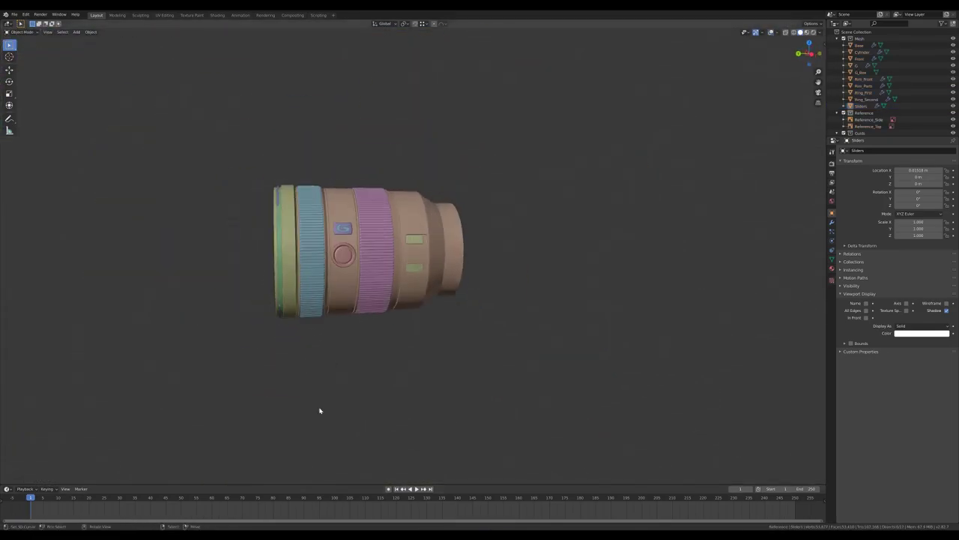
mouse_move(330, 389)
middle_mouse_down()
mouse_move(410, 317)
mouse_move(331, 350)
middle_mouse_up()
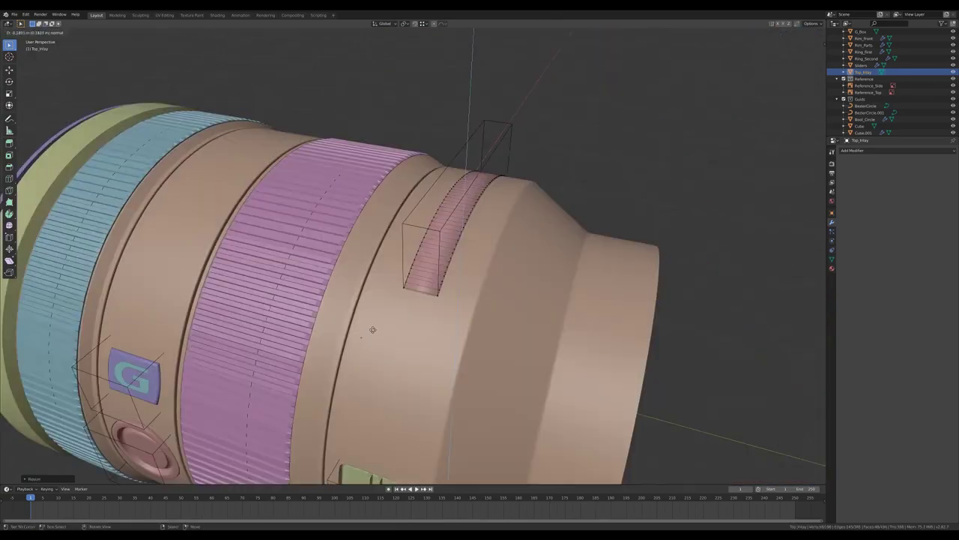
Step: Extrude the plane's profile vertices along the rear mount outline in the top view
mouse_move(455, 299)
middle_mouse_down()
mouse_move(389, 306)
mouse_move(208, 526)
middle_mouse_up()
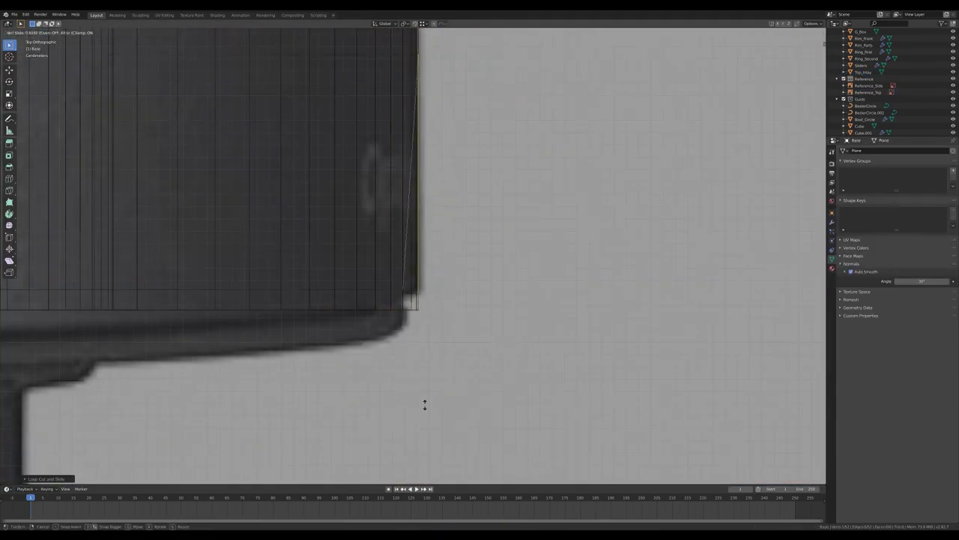
scroll(403, 328, "down", 2)
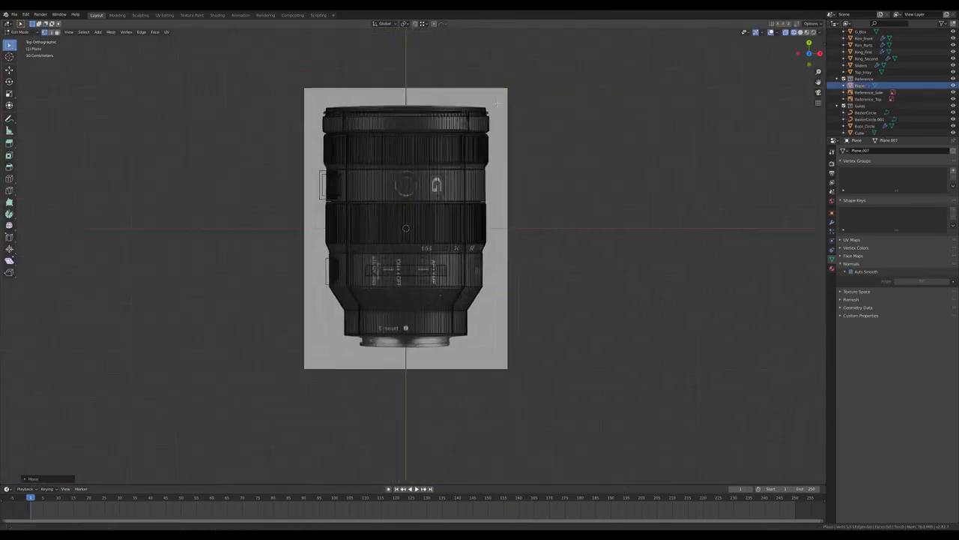
scroll(457, 331, "up", 8)
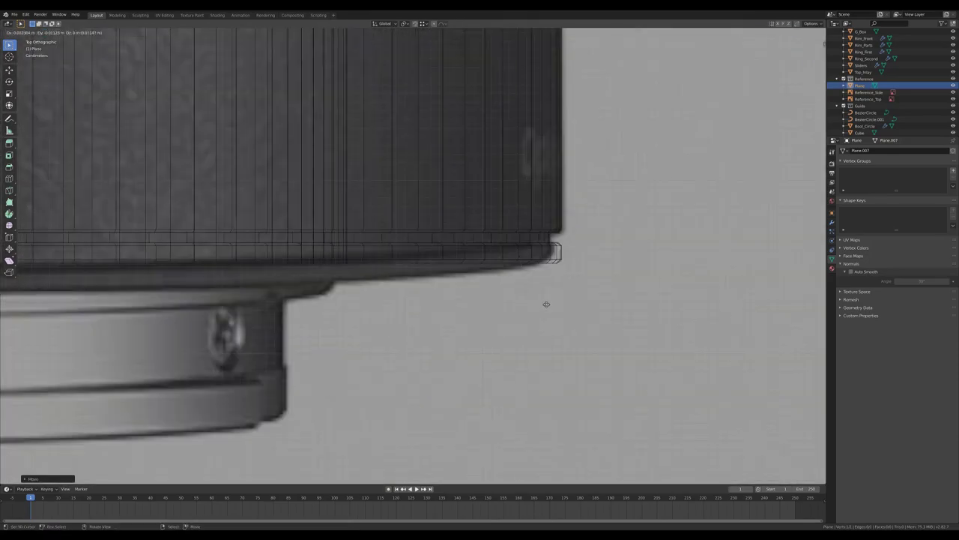
key("e")
left_click(456, 330)
scroll(457, 331, "down", 5)
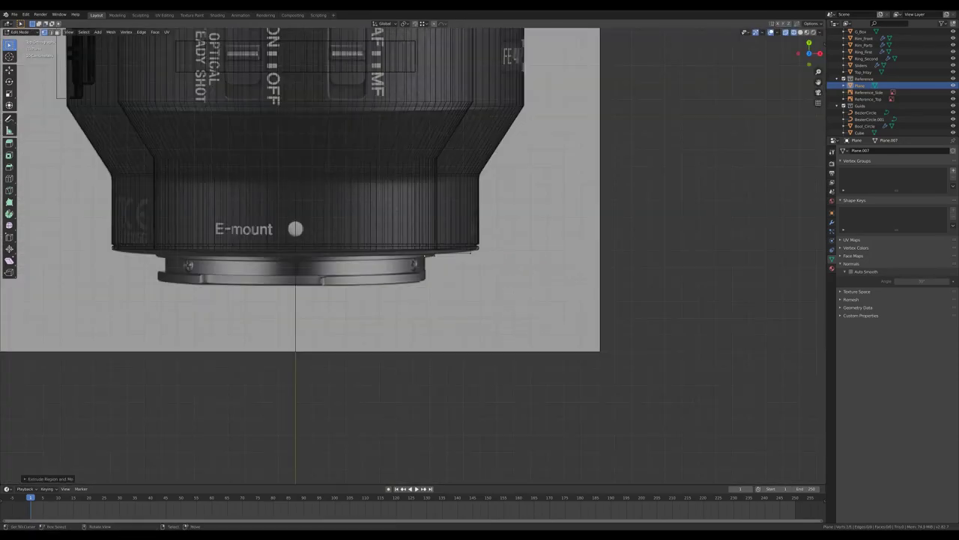
scroll(401, 277, "up", 7)
key("e")
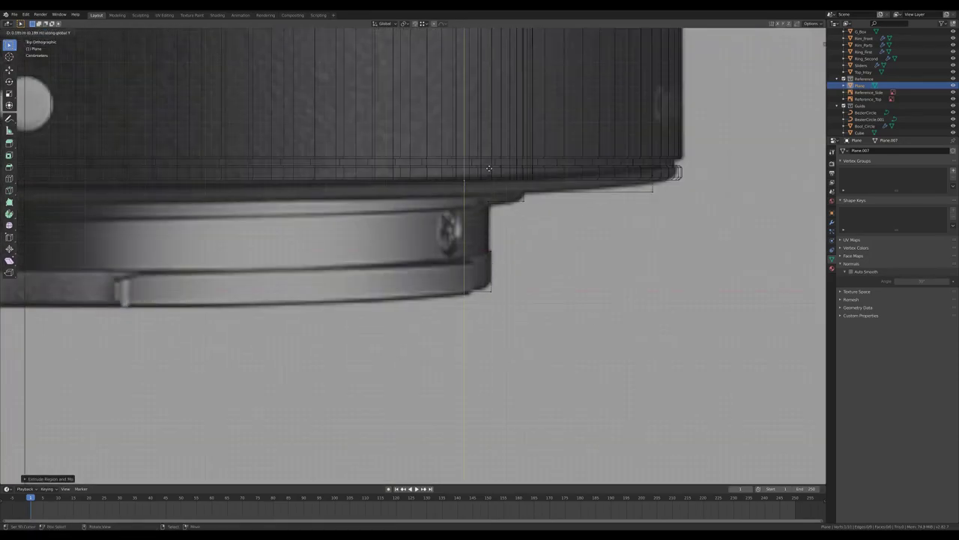
scroll(593, 176, "up", 5)
scroll(633, 198, "down", 2)
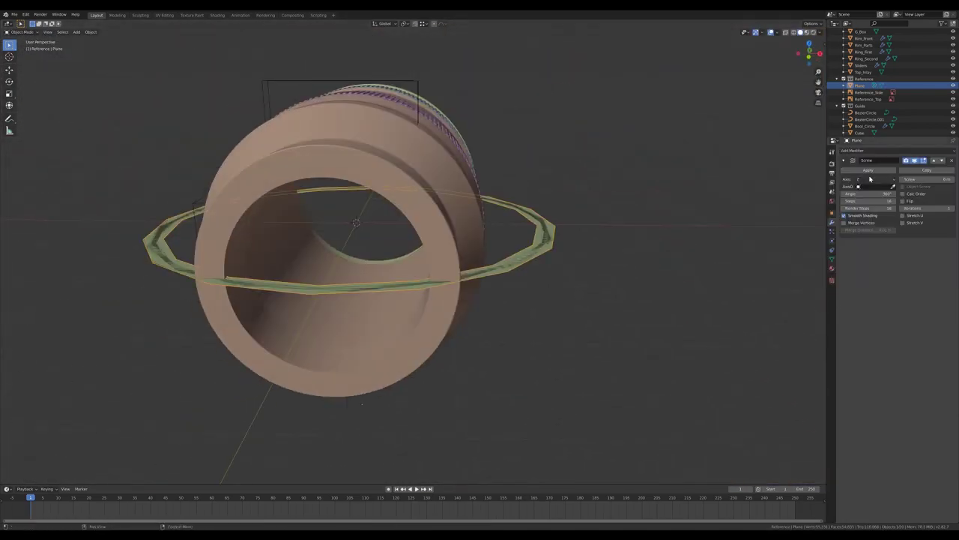
Step: Orbit the viewport to inspect the revolved circle ring
mouse_move(821, 188)
middle_mouse_down()
mouse_move(672, 206)
mouse_move(619, 258)
middle_mouse_up()
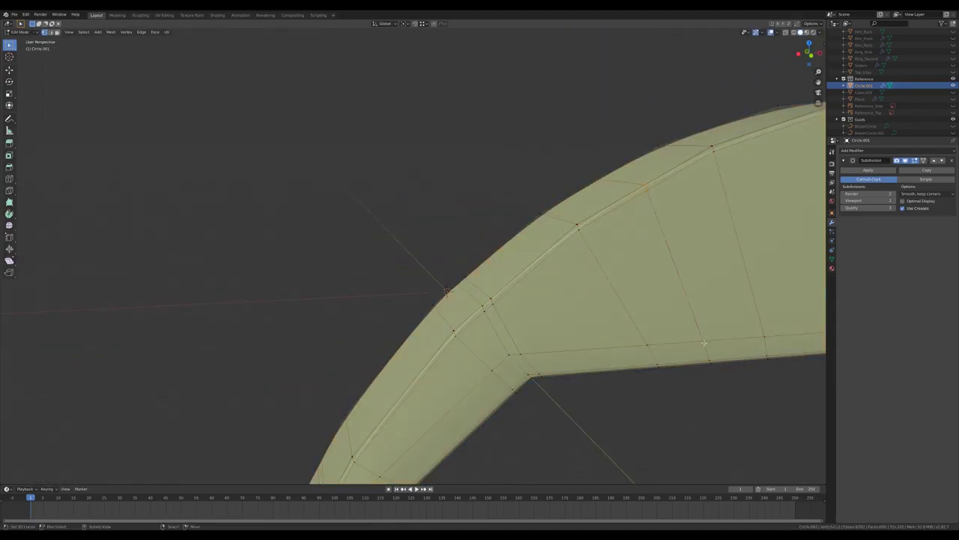
Step: Box-select part of the ring's vertices to leave a quarter arch, viewed in wireframe
middle_click_drag(704, 343, 482, 264)
middle_click_drag(424, 284, 558, 281)
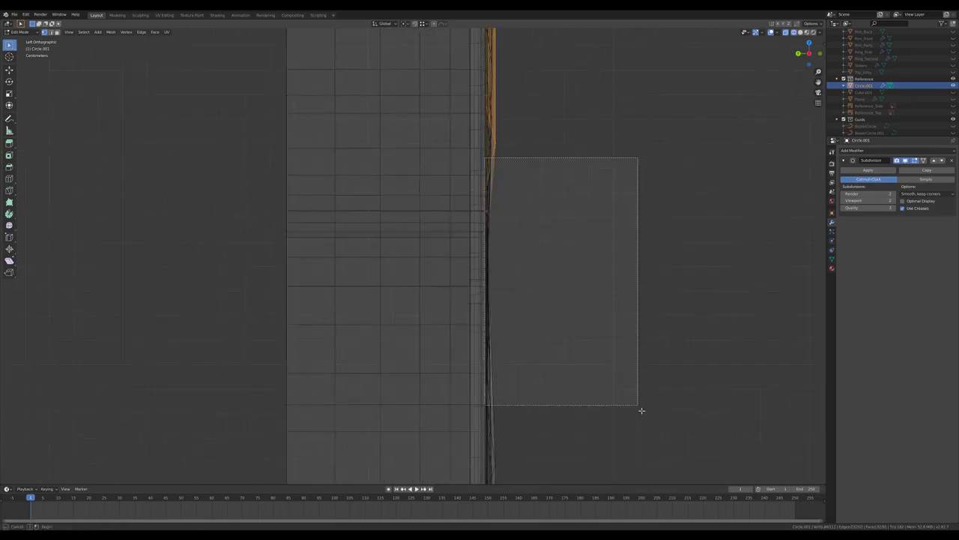
key("Tab")
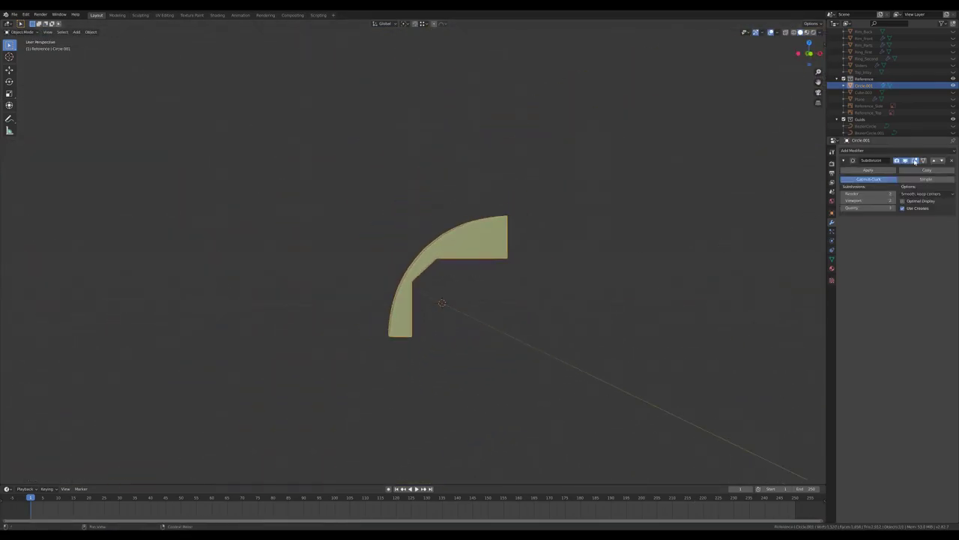
mouse_move(570, 285)
middle_mouse_down()
mouse_move(610, 185)
mouse_move(554, 276)
middle_mouse_up()
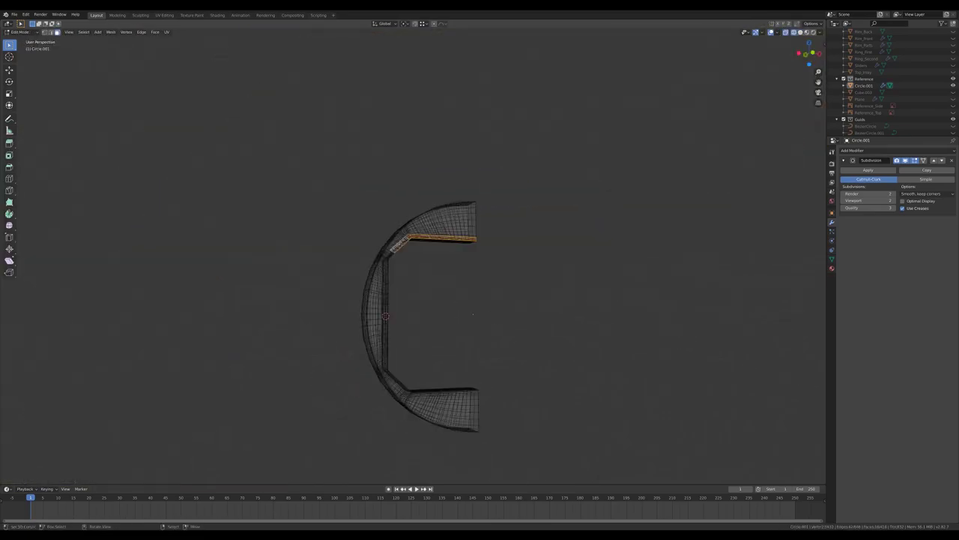
mouse_move(554, 297)
middle_mouse_down()
mouse_move(510, 272)
mouse_move(491, 230)
mouse_move(638, 187)
mouse_move(654, 290)
mouse_move(739, 150)
mouse_move(569, 176)
mouse_move(613, 192)
middle_mouse_up()
scroll(509, 272, "up", 3)
key("shift+z")
key("shift+z")
scroll(653, 290, "up", 2)
Step: Vertex Slide the vertex at the arch's notch along its edge
key("shift+v")
left_click(629, 247)
scroll(629, 261, "up", 2)
mouse_move(629, 261)
middle_mouse_down()
mouse_move(578, 223)
mouse_move(570, 188)
middle_mouse_up()
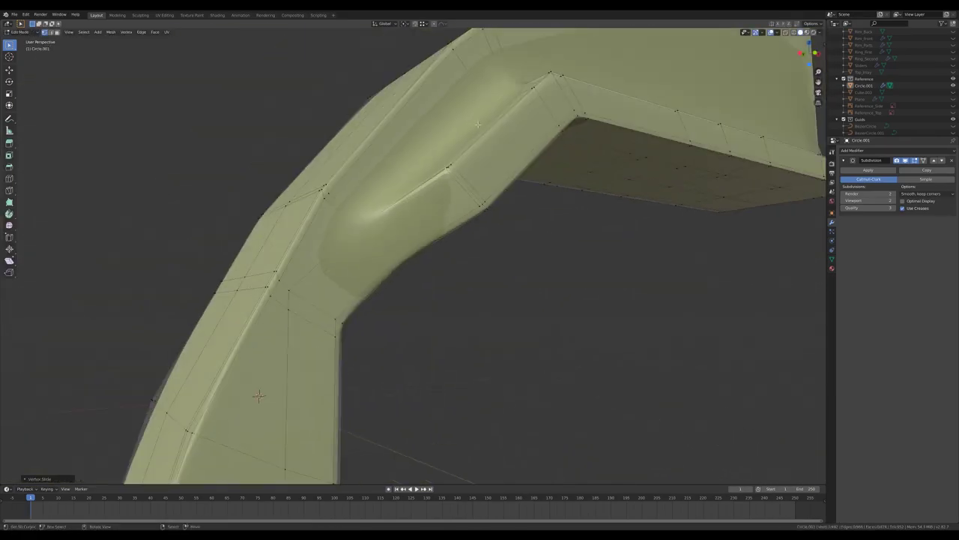
key("Tab")
scroll(570, 188, "down", 5)
scroll(504, 201, "up", 5)
key("Tab")
mouse_move(503, 201)
middle_mouse_down()
mouse_move(570, 225)
mouse_move(716, 241)
mouse_move(570, 224)
mouse_move(450, 285)
middle_mouse_up()
scroll(570, 225, "up", 3)
Step: Add a support edge loop along the ledge and save the file
key("ctrl+r")
left_click(370, 285)
left_click(375, 285)
middle_click_drag(375, 285, 416, 230)
key("ctrl+s")
Step: Slide the corner vertices and edges along the arch in top view
key("Tab")
scroll(515, 238, "down", 8)
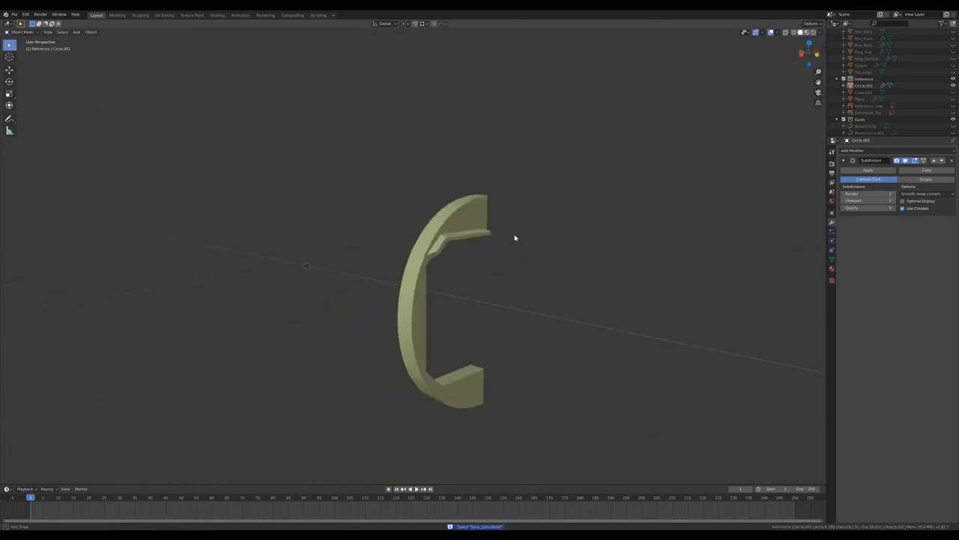
key("KP_7")
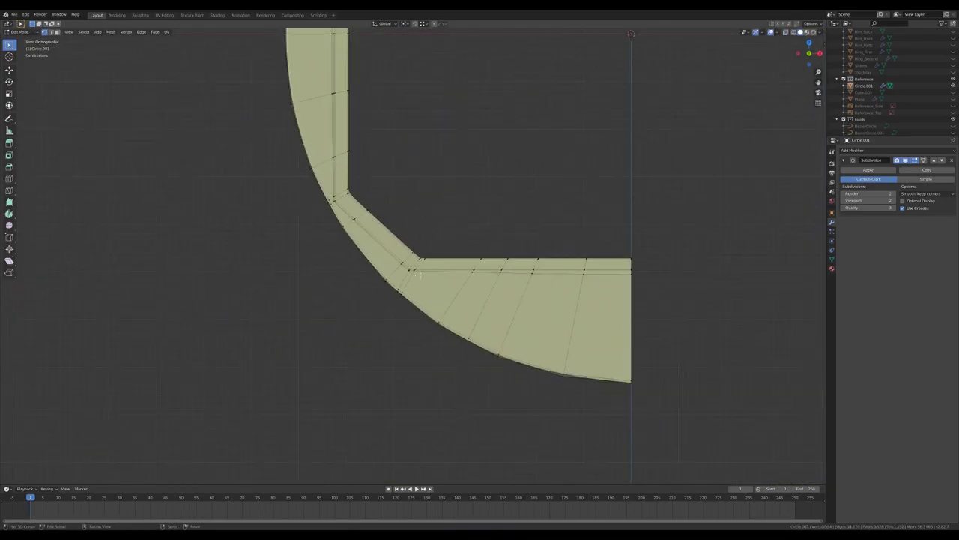
scroll(450, 225, "up", 3)
scroll(535, 208, "up", 2)
key("shift+v")
middle_click_drag(724, 163, 357, 242)
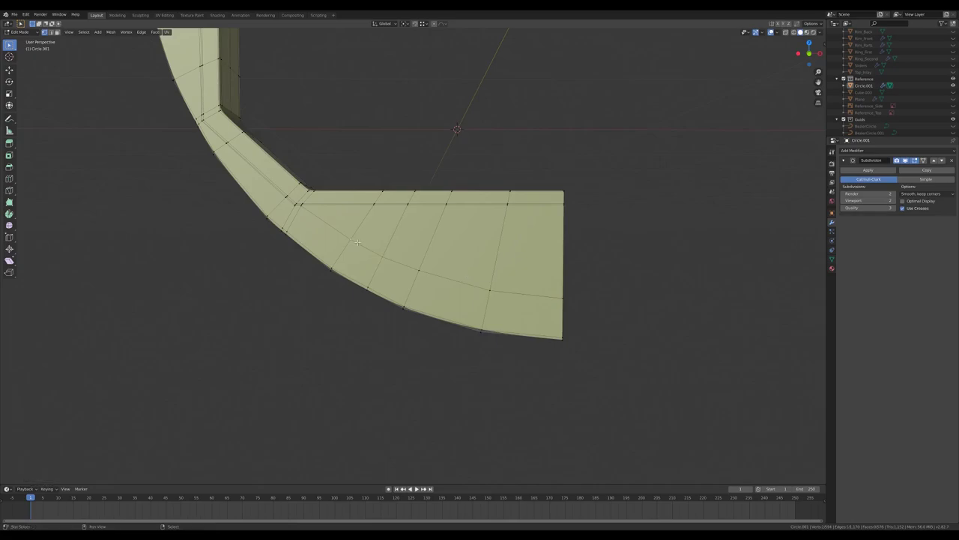
scroll(420, 239, "up", 3)
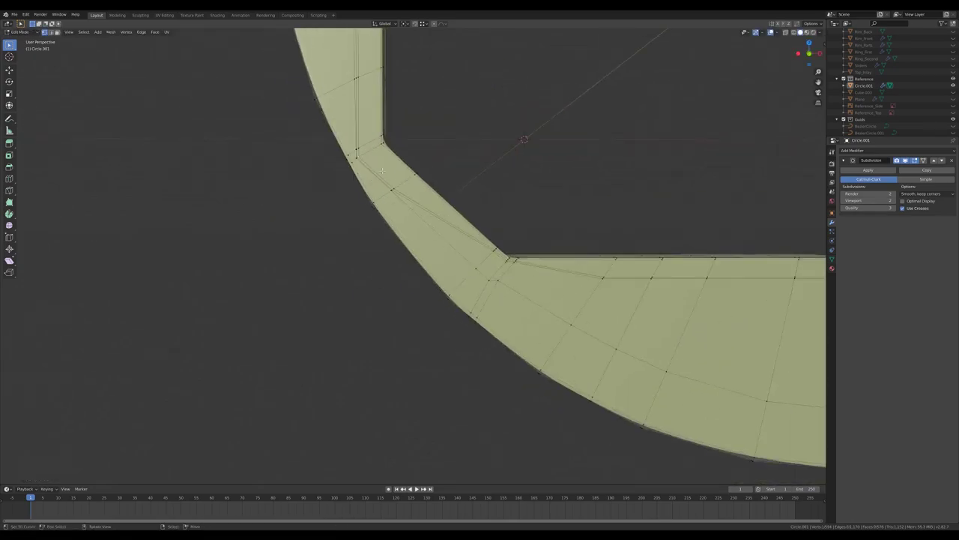
key("g")
key("g")
left_click(382, 171)
scroll(509, 230, "down", 3)
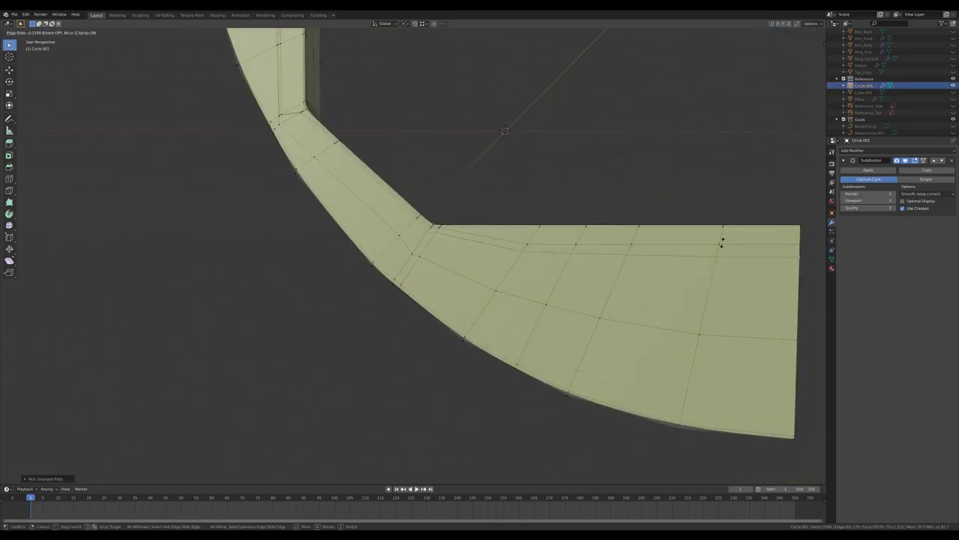
Step: Merge the selected corner vertices At Last in top view
key("KP_7")
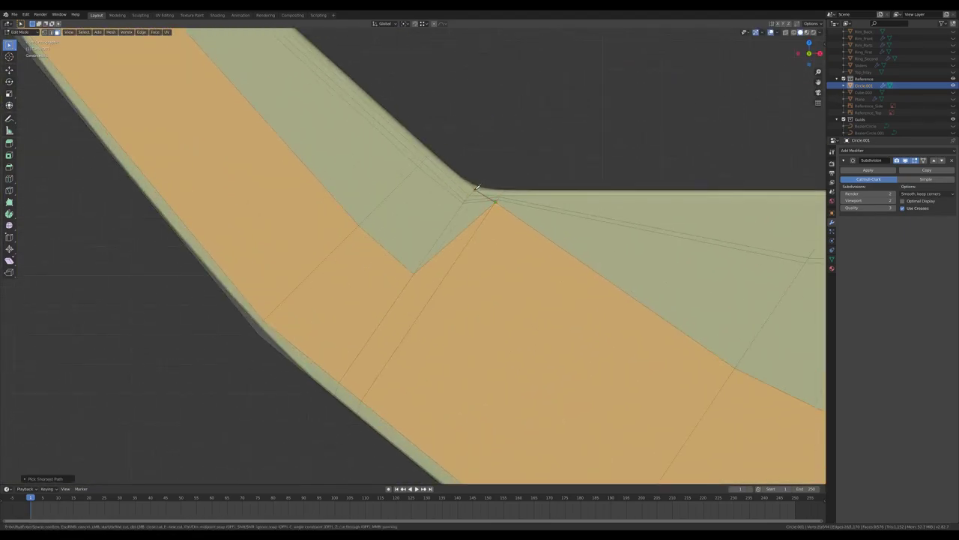
left_click(476, 187)
right_click(504, 175)
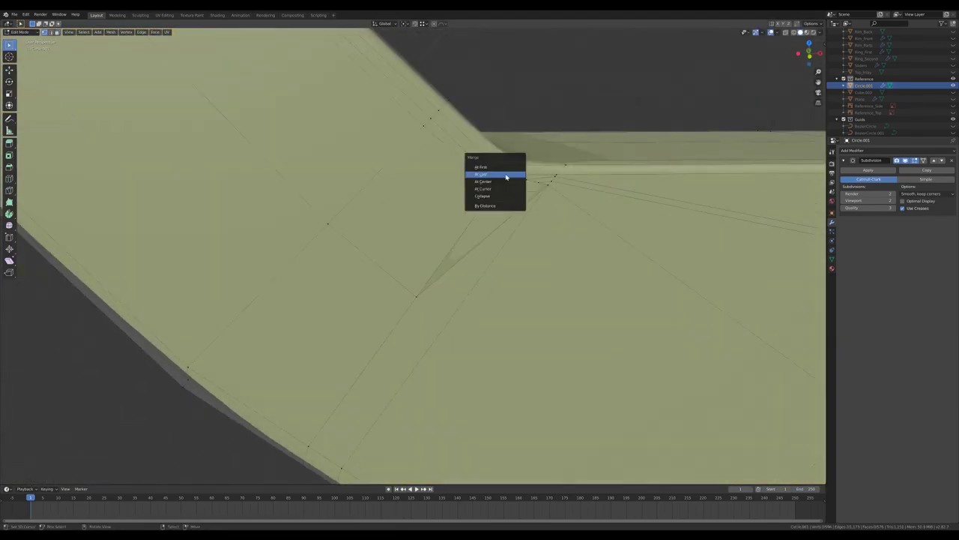
middle_click_drag(504, 175, 565, 201)
Step: Extrude the selected faces into a ledge and slide its edge loop into place
key("KP_3")
key("e")
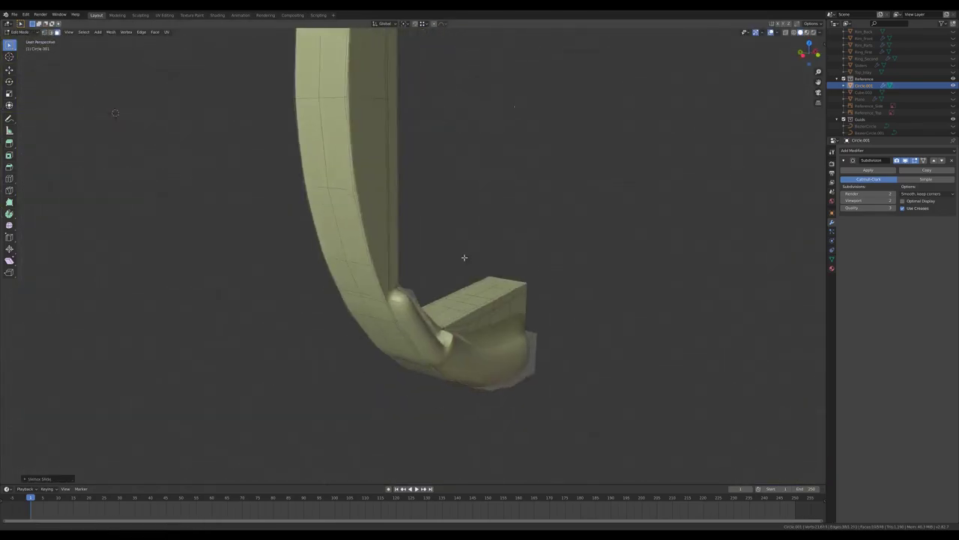
middle_click_drag(463, 257, 685, 434)
middle_click_drag(538, 273, 547, 279)
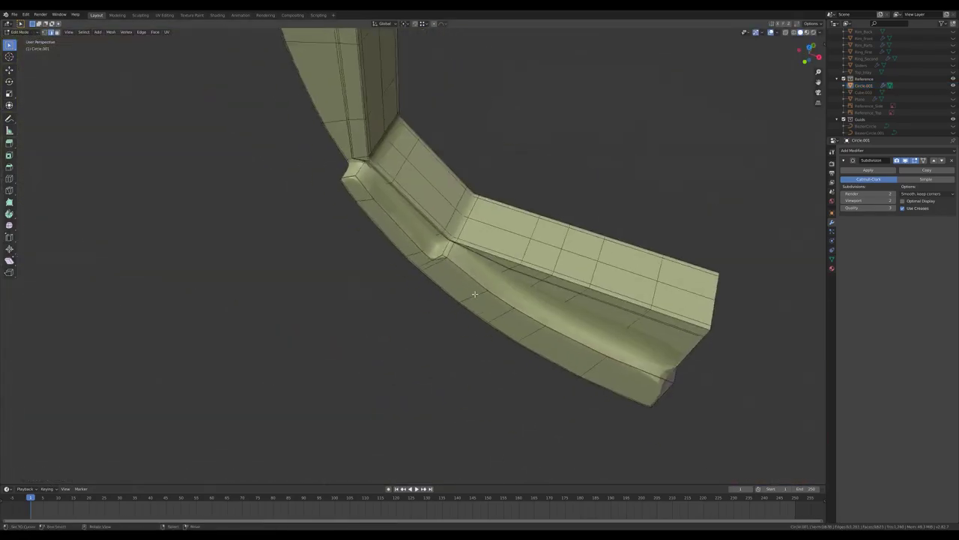
scroll(547, 279, "up", 3)
scroll(554, 283, "up", 3)
scroll(560, 288, "up", 3)
key("g")
key("g")
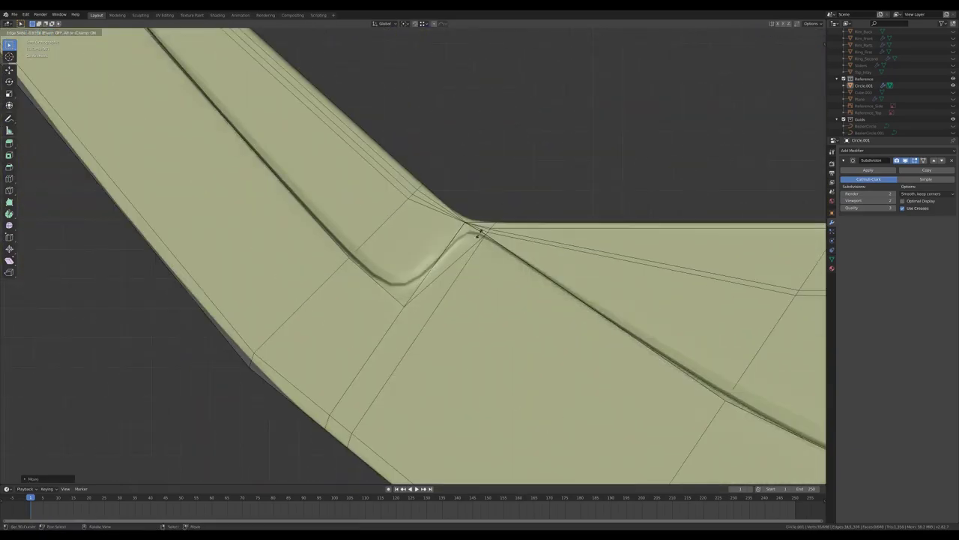
left_click(391, 299)
mouse_move(391, 298)
middle_mouse_down()
mouse_move(425, 240)
mouse_move(574, 289)
middle_mouse_up()
Step: Save the file and inspect the whole C-shaped piece
key("Tab")
key("ctrl+s")
scroll(528, 284, "down", 5)
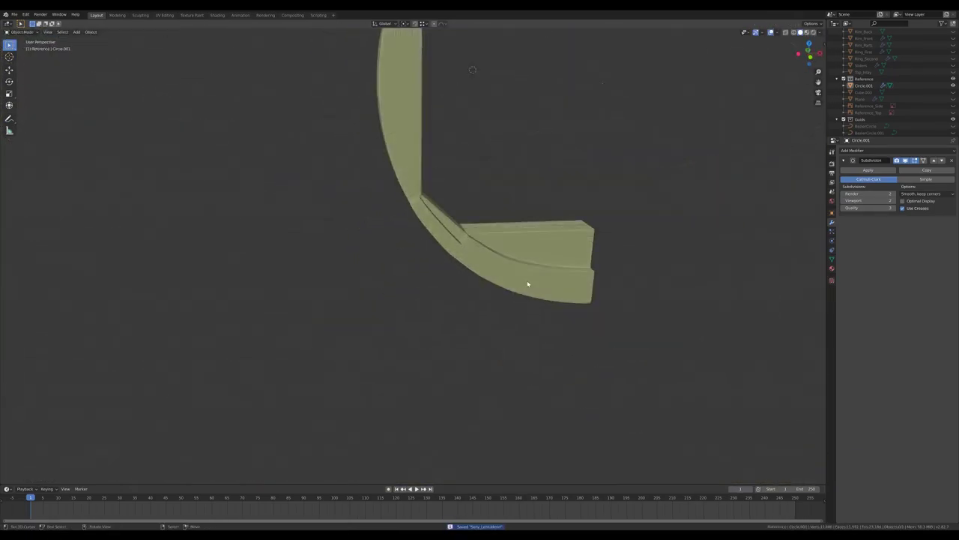
key("Tab")
scroll(312, 235, "up", 8)
middle_click_drag(312, 236, 137, 465)
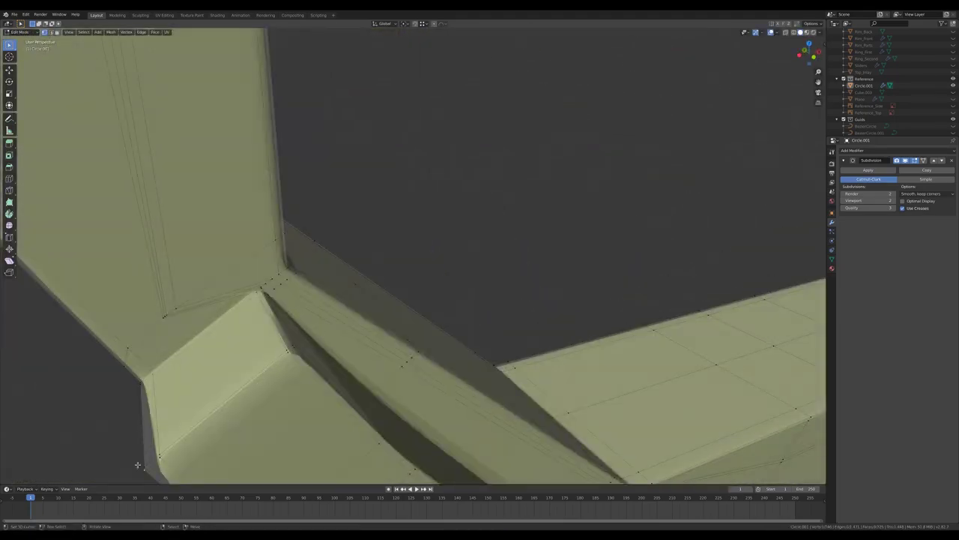
middle_click_drag(295, 347, 342, 267)
Step: Add a Mirror modifier with Clipping enabled to complete the ring
key("Tab")
scroll(424, 417, "down", 8)
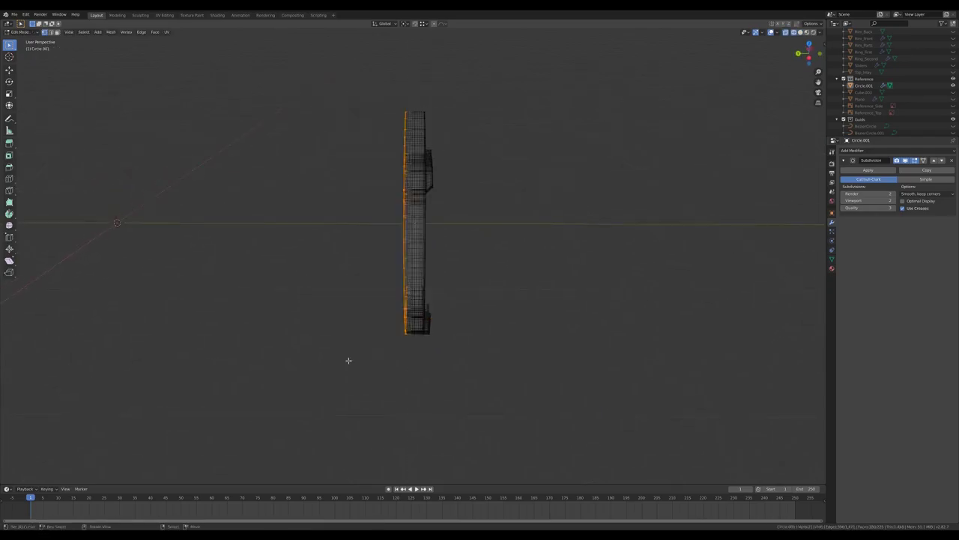
left_click(854, 150)
left_click(813, 252)
left_click(904, 234)
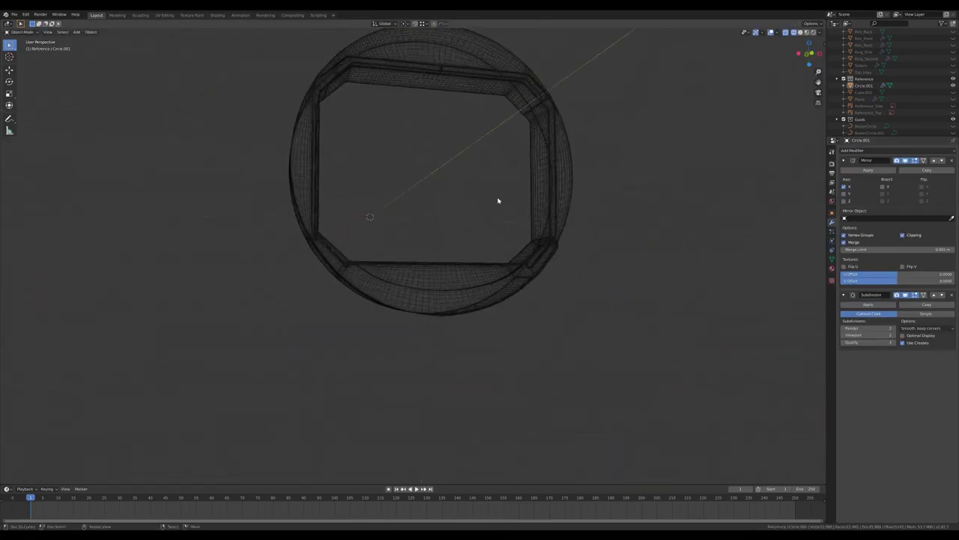
Step: Check the mirrored ring mesh in wireframe and solid shading, then save
key("Tab")
key("shift+z")
scroll(498, 200, "up", 8)
mouse_move(498, 200)
middle_mouse_down()
mouse_move(665, 408)
mouse_move(595, 357)
middle_mouse_up()
scroll(531, 321, "down", 5)
key("shift+z")
key("c")
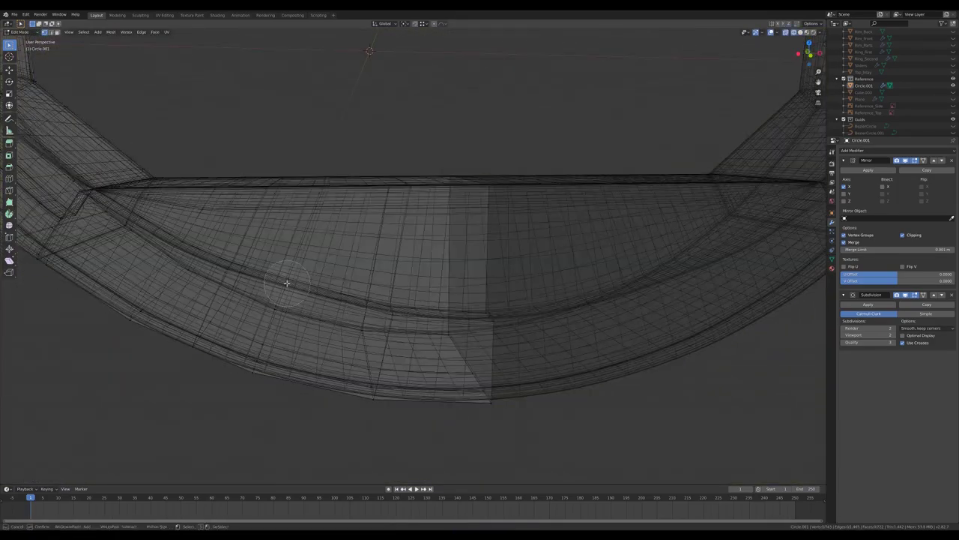
key("Tab")
key("shift+z")
scroll(388, 310, "down", 5)
scroll(388, 310, "up", 4)
scroll(448, 320, "down", 6)
key("ctrl+s")
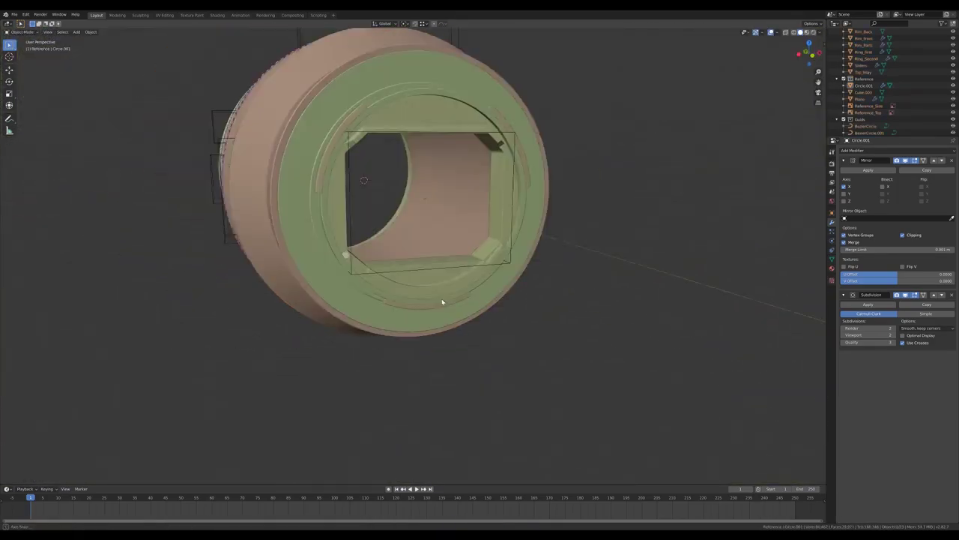
Step: Add a loop cut across the ring and view it from the front in wireframe
middle_click_drag(443, 303, 508, 298)
scroll(461, 293, "down", 5)
scroll(461, 293, "up", 6)
key("Tab")
scroll(389, 298, "up", 4)
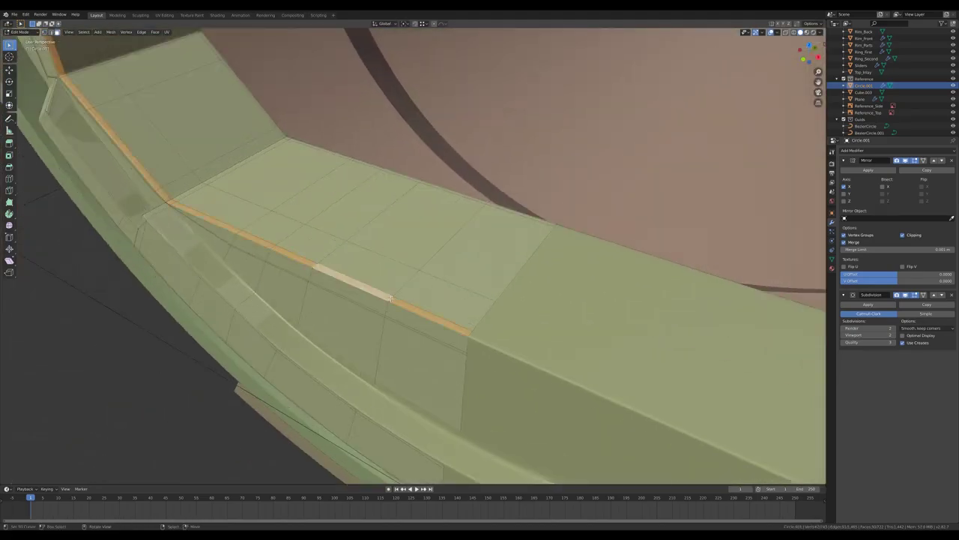
scroll(390, 298, "down", 5)
scroll(525, 225, "up", 5)
key("ctrl+r")
left_click(372, 315)
mouse_move(472, 226)
middle_mouse_down()
mouse_move(396, 259)
mouse_move(450, 225)
mouse_move(536, 204)
mouse_move(463, 307)
mouse_move(418, 306)
mouse_move(420, 287)
mouse_move(405, 270)
middle_mouse_up()
key("KP_1")
key("shift+z")
key("c")
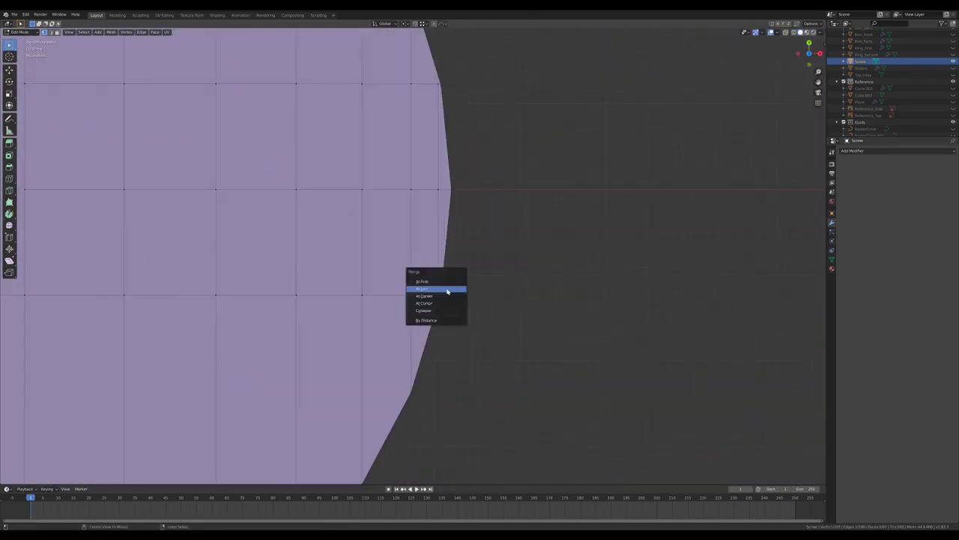
Step: Extrude a new ring of faces on the Screw disc and scale it outward
left_click(453, 194)
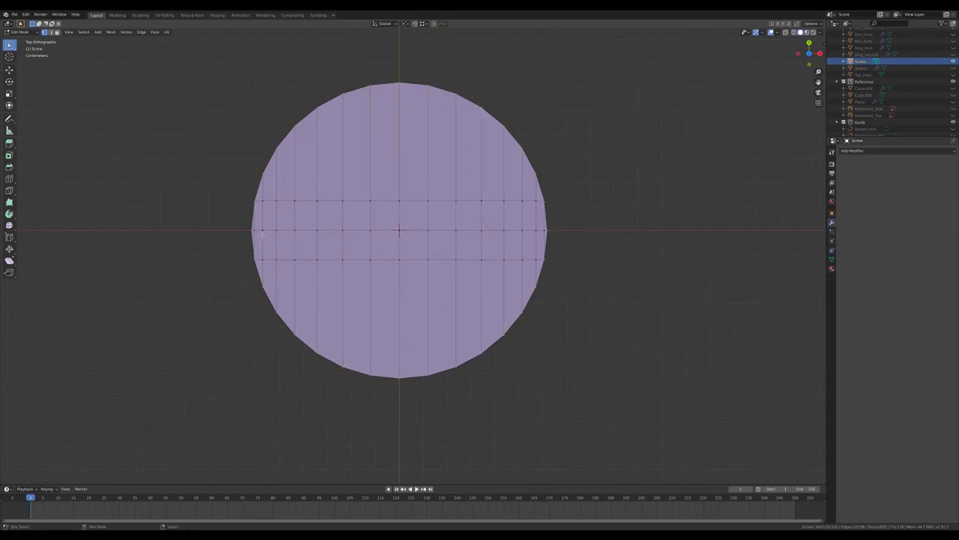
key("e")
key("s")
left_click(642, 190)
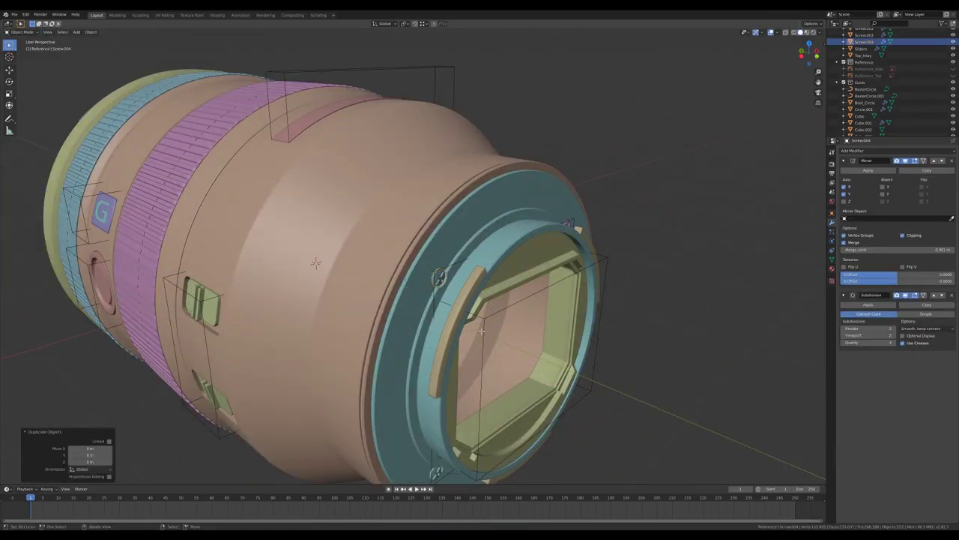
Step: Orbit to a three-quarter view of the rear mount
scroll(413, 259, "down", 2)
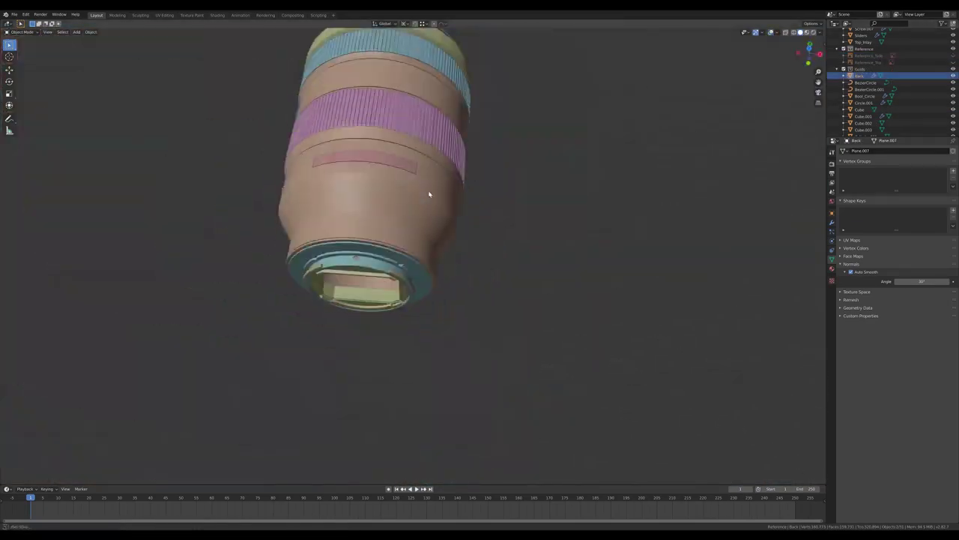
middle_click_drag(430, 194, 479, 210)
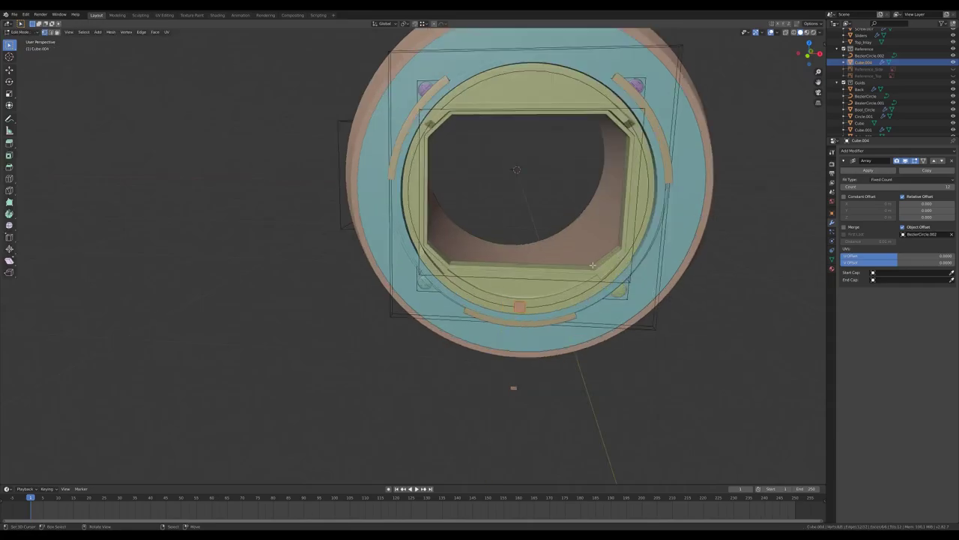
Step: Set the contact pads' origin, mirror them across X, and select the linked pad geometry
key("F3")
type("set")
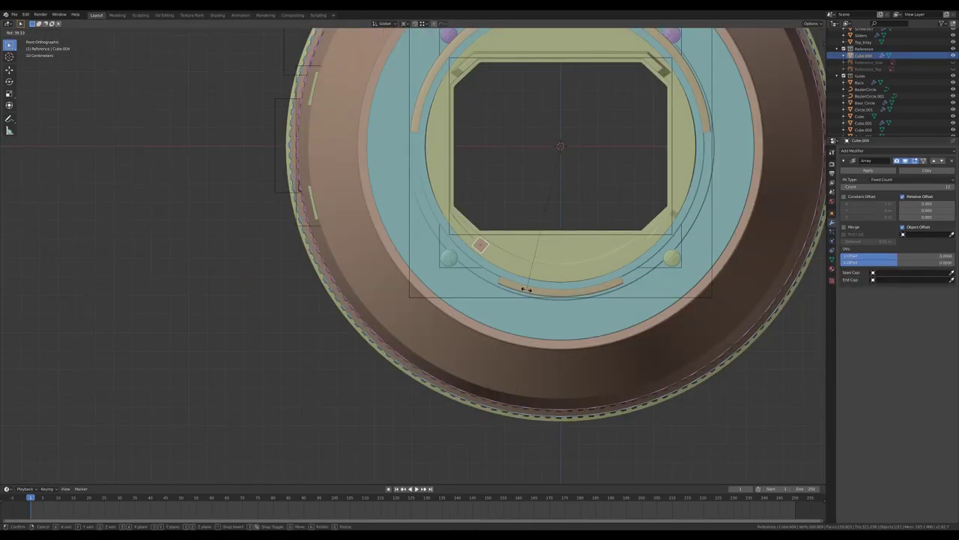
scroll(598, 256, "up", 3)
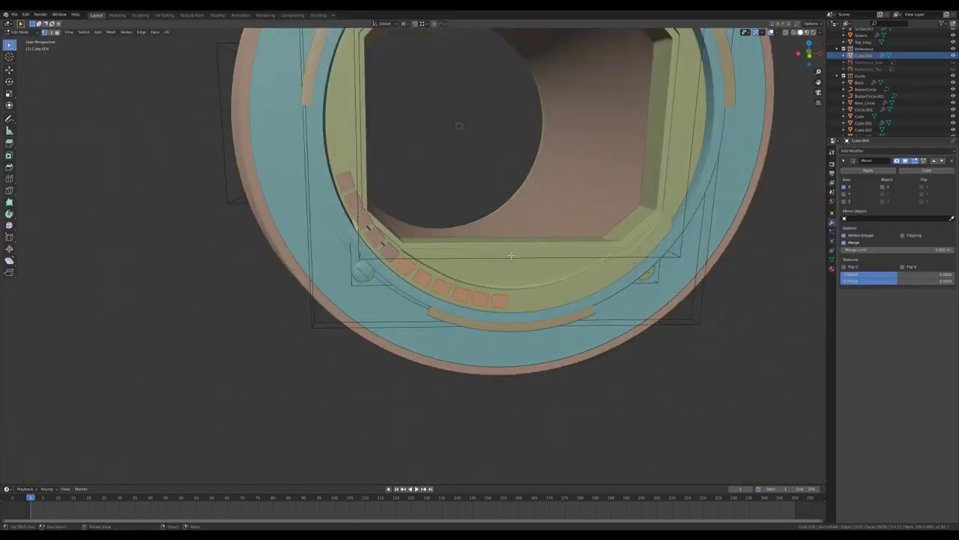
left_click(844, 186)
scroll(596, 239, "up", 3)
key("l")
scroll(547, 252, "up", 2)
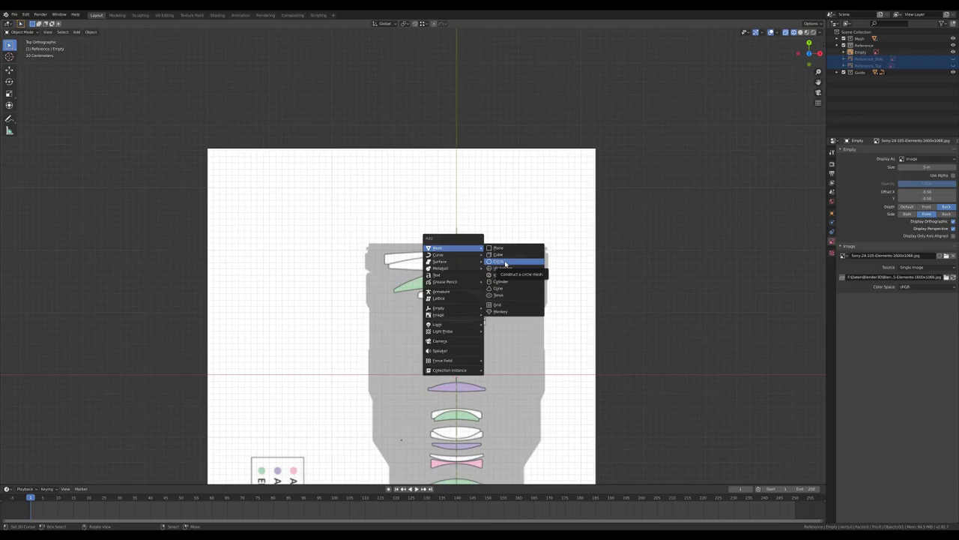
Step: Add circle meshes for lens elements, shaping them with Smooth proportional falloff in top view
left_click(505, 262)
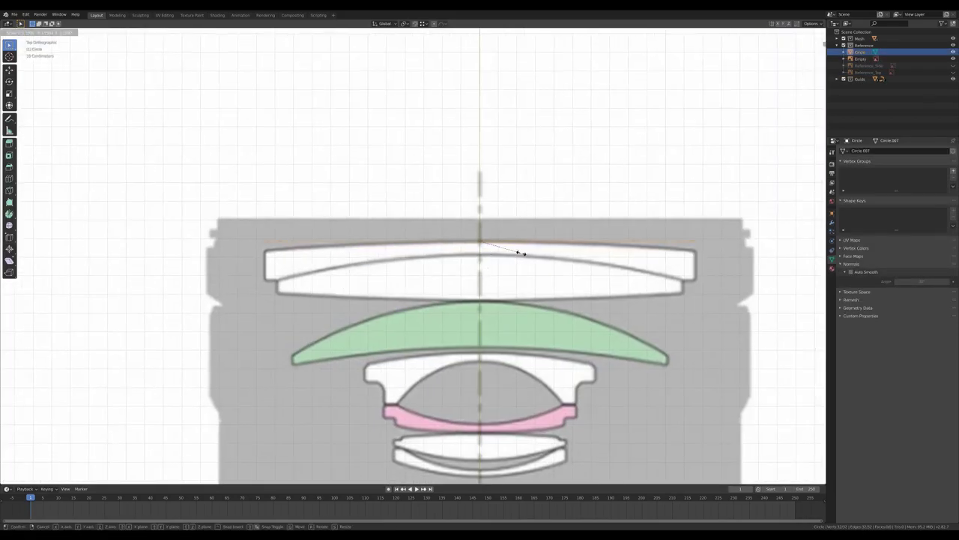
left_click(440, 55)
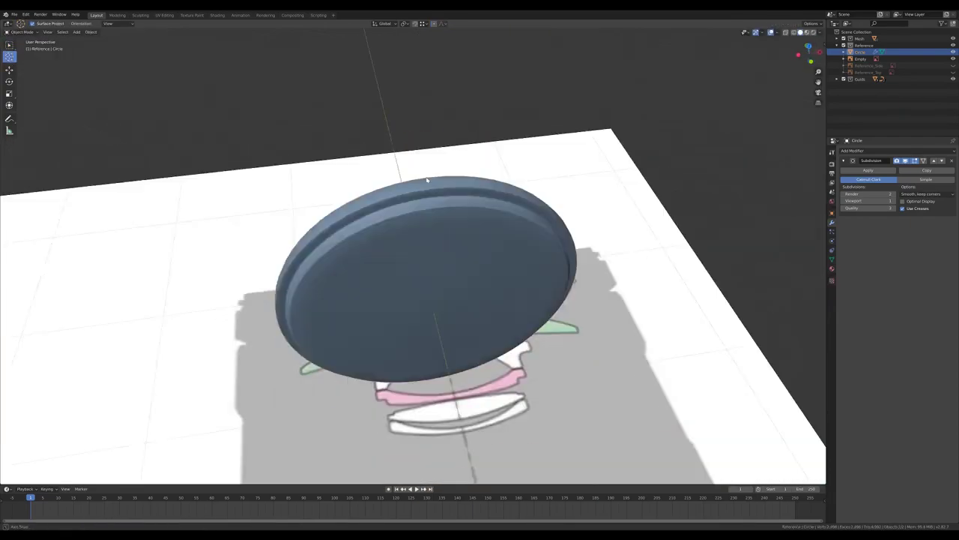
mouse_move(427, 180)
middle_mouse_down()
mouse_move(417, 301)
mouse_move(413, 261)
middle_mouse_up()
left_click(516, 278)
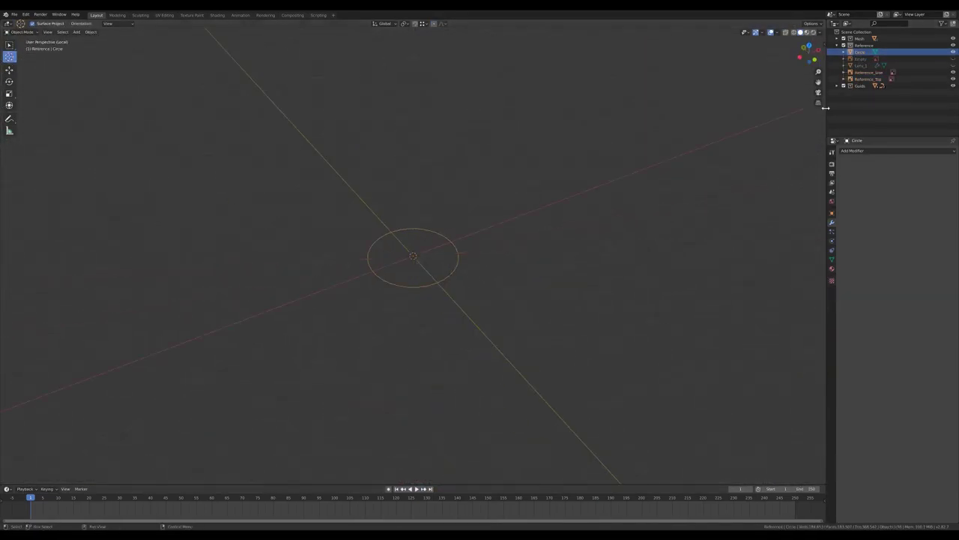
key("KP_7")
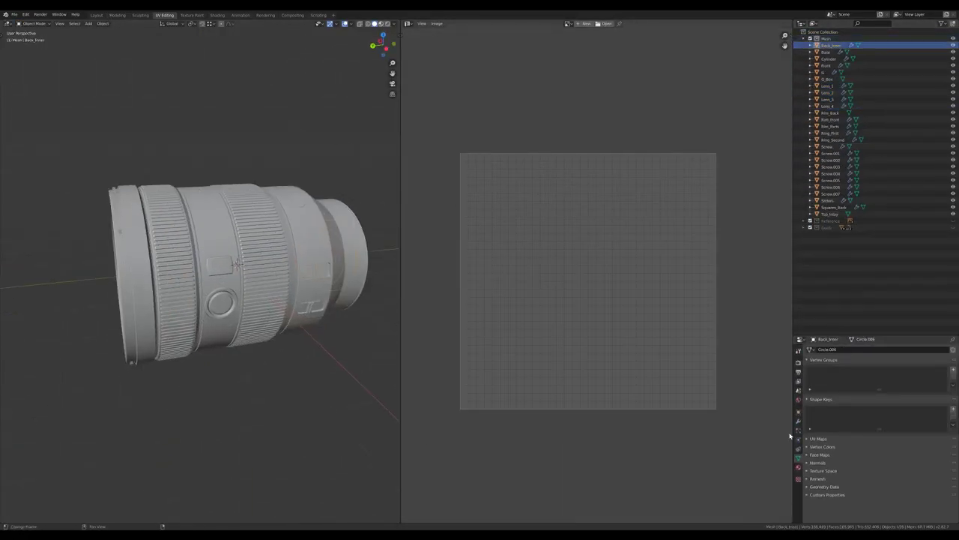
Step: Expand the Mesh collection and select another lens part to check its modifiers
left_click(806, 228)
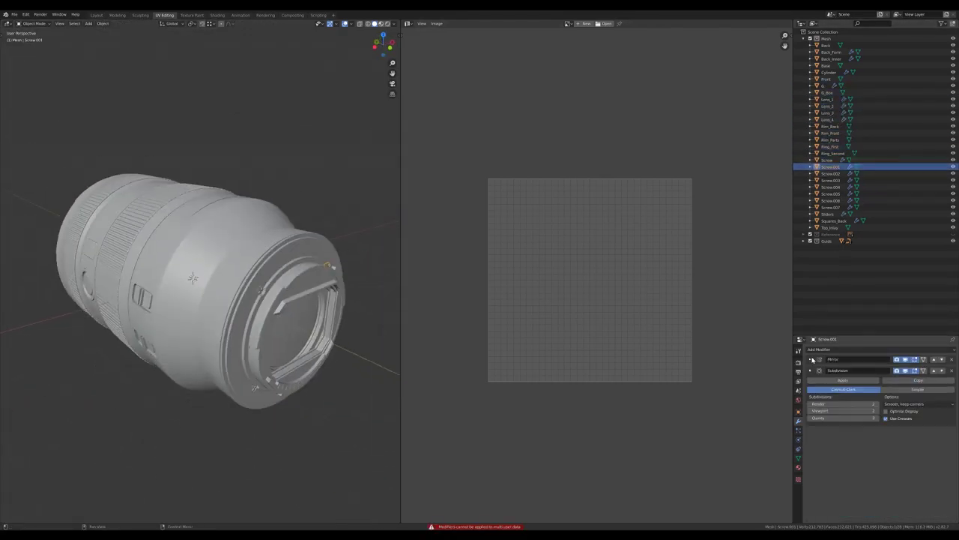
left_click(827, 214)
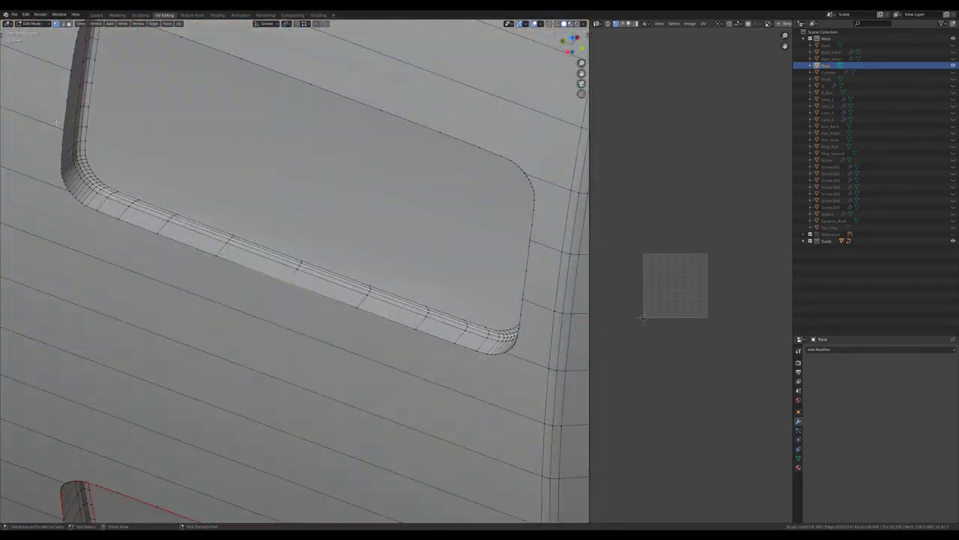
Step: View the Base's window recess and select a whole linked UV island
middle_click_drag(204, 308, 380, 252)
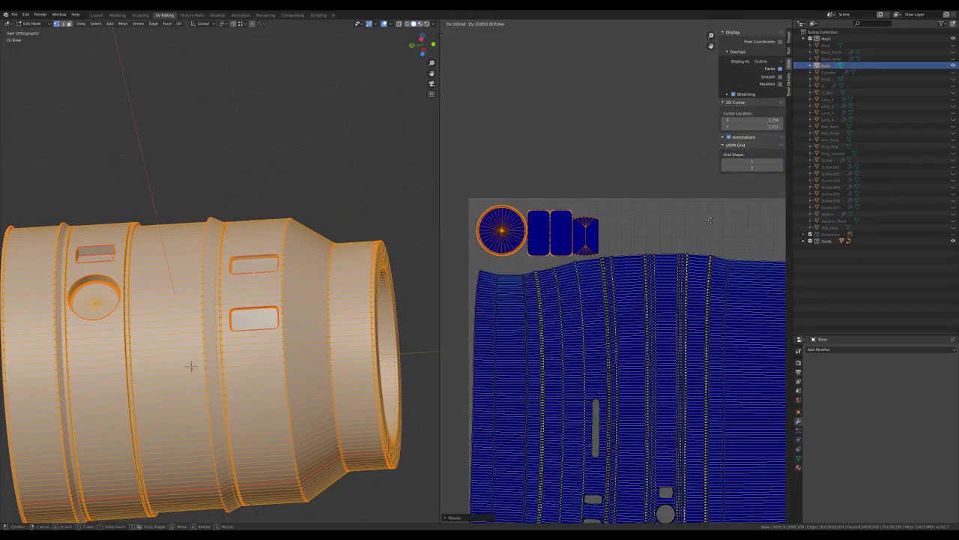
key("l")
scroll(651, 242, "up", 4)
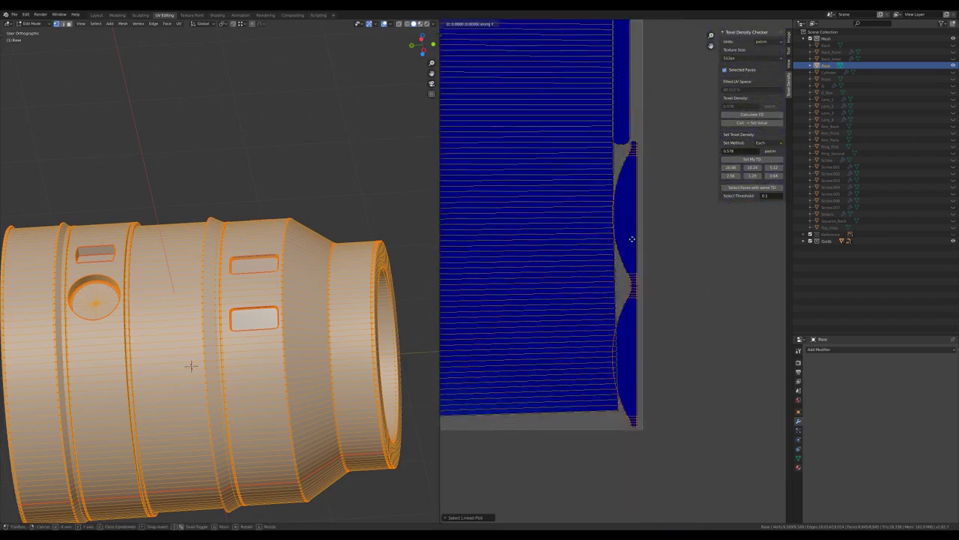
scroll(615, 289, "down", 3)
scroll(616, 288, "up", 2)
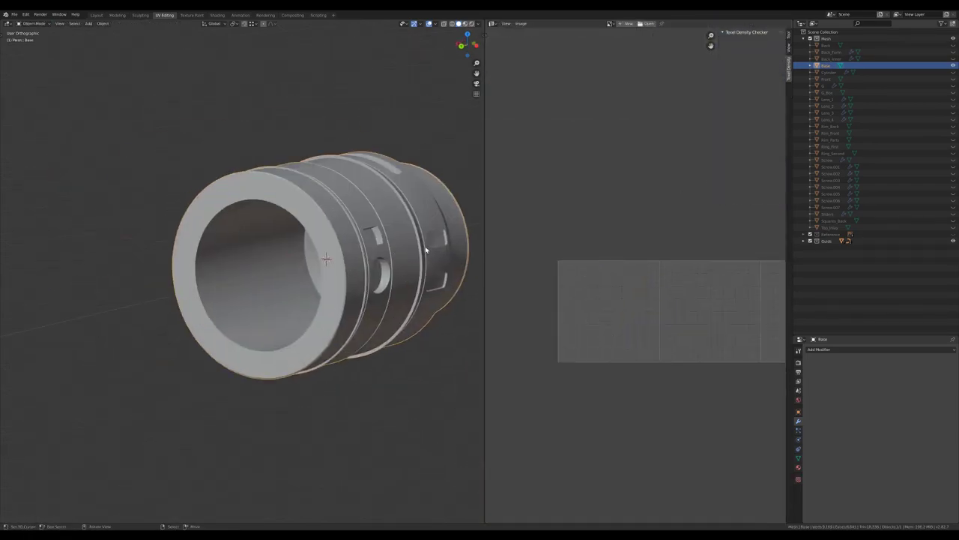
scroll(578, 263, "up", 3)
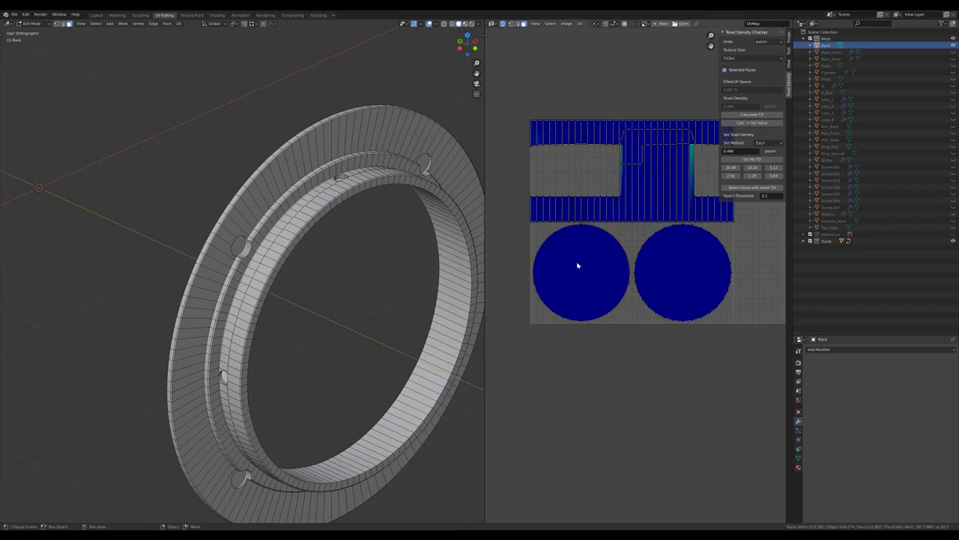
key("g")
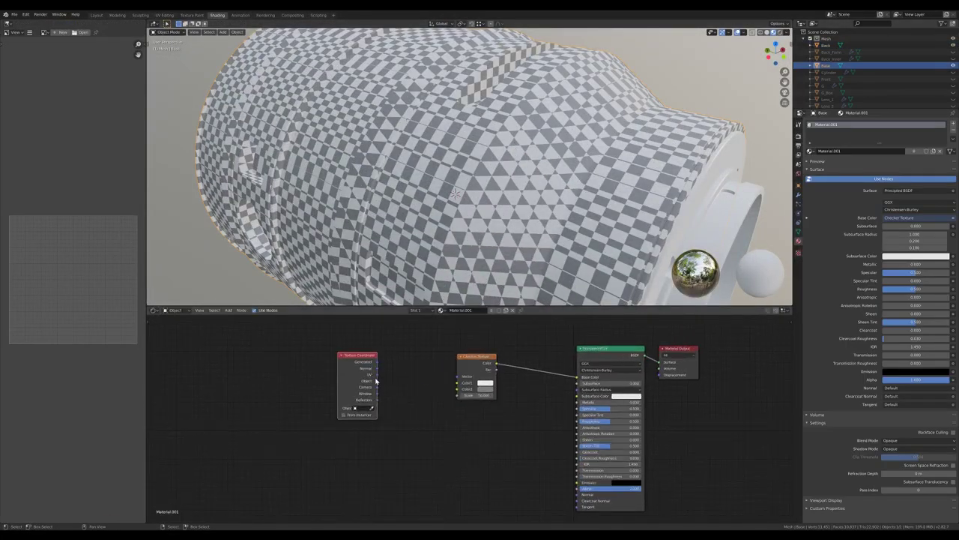
left_click_drag(377, 374, 467, 377)
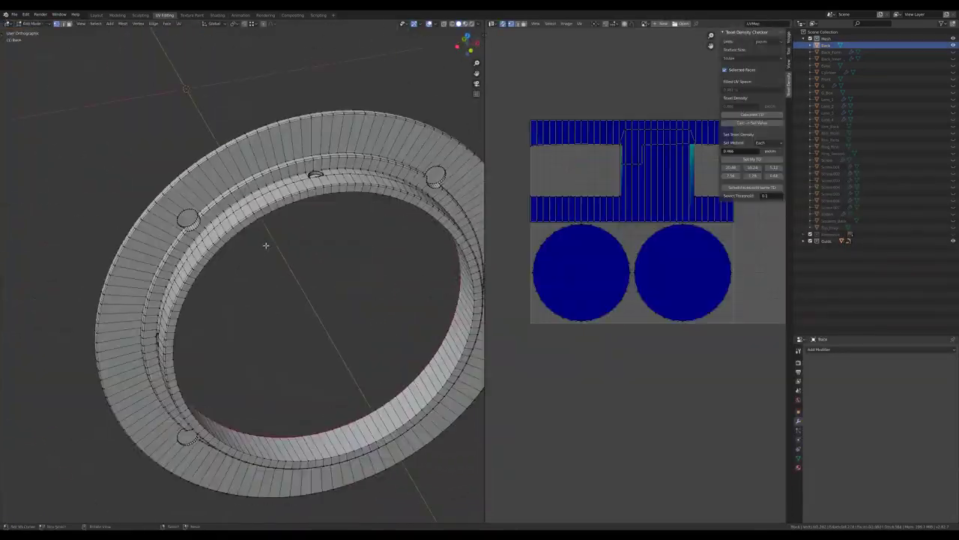
mouse_move(266, 245)
middle_mouse_down()
mouse_move(259, 235)
mouse_move(319, 257)
middle_mouse_up()
scroll(319, 257, "up", 5)
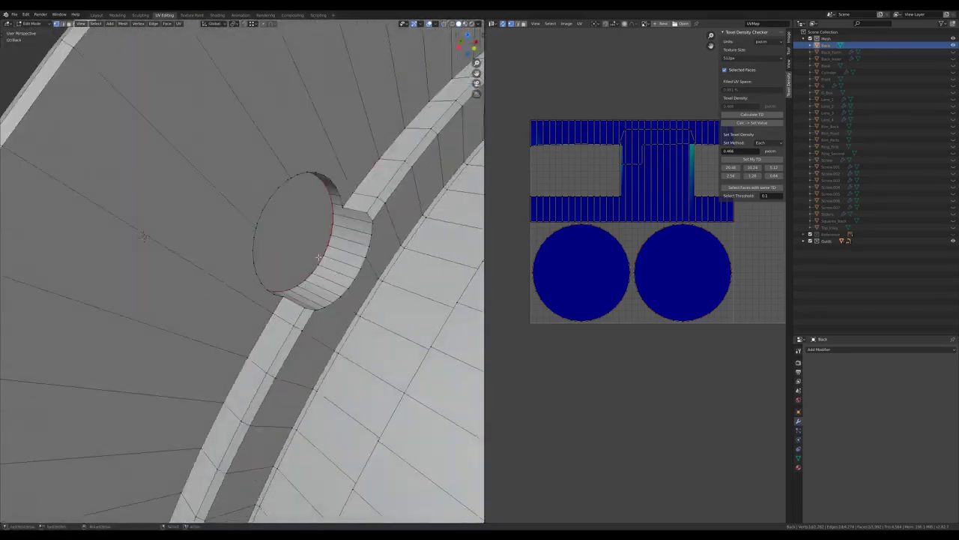
mouse_move(322, 197)
middle_mouse_down()
mouse_move(200, 238)
mouse_move(240, 193)
middle_mouse_up()
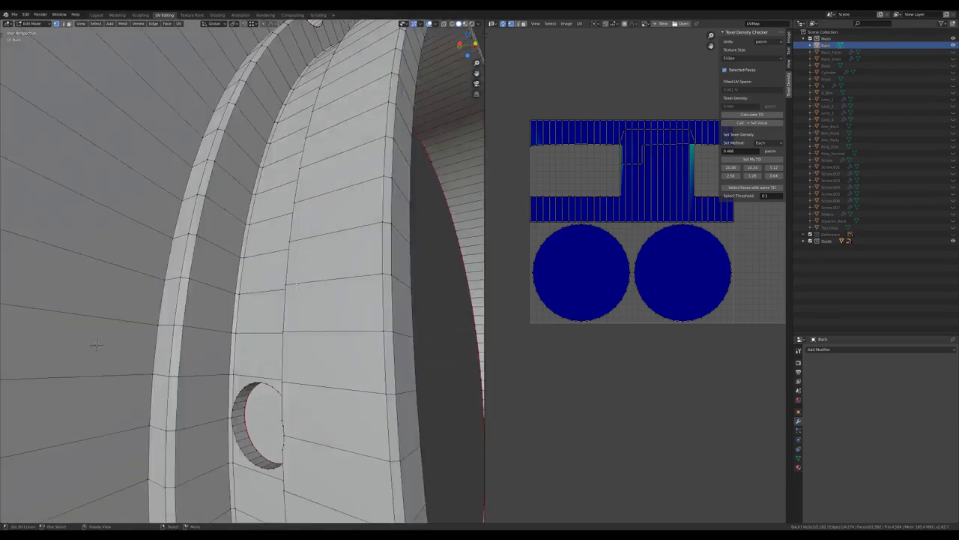
Step: Mark a seam around the screw hole's border edges
key("KP_Decimal")
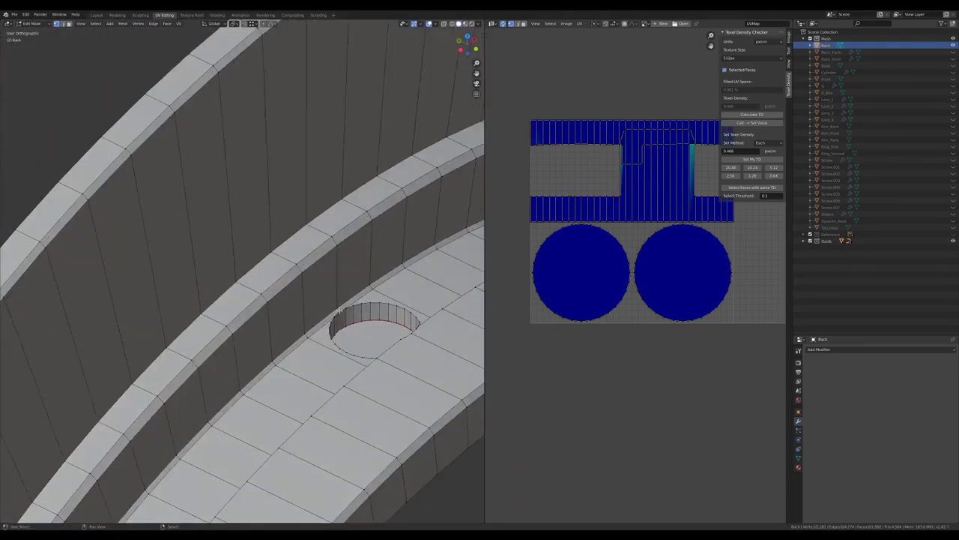
middle_click_drag(245, 285, 262, 341)
key("a")
key("ctrl+e")
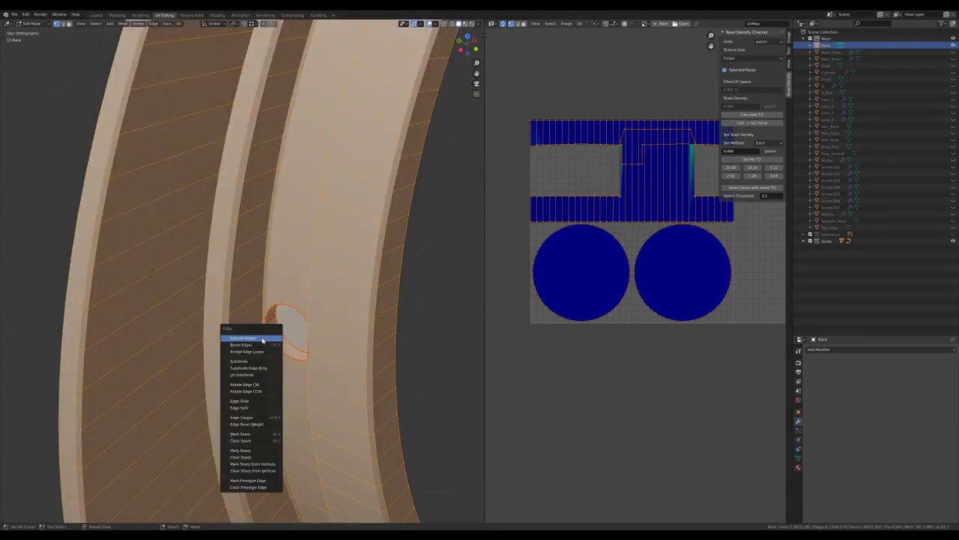
key("alt+a")
mouse_move(307, 311)
middle_mouse_down()
mouse_move(345, 333)
mouse_move(225, 228)
middle_mouse_up()
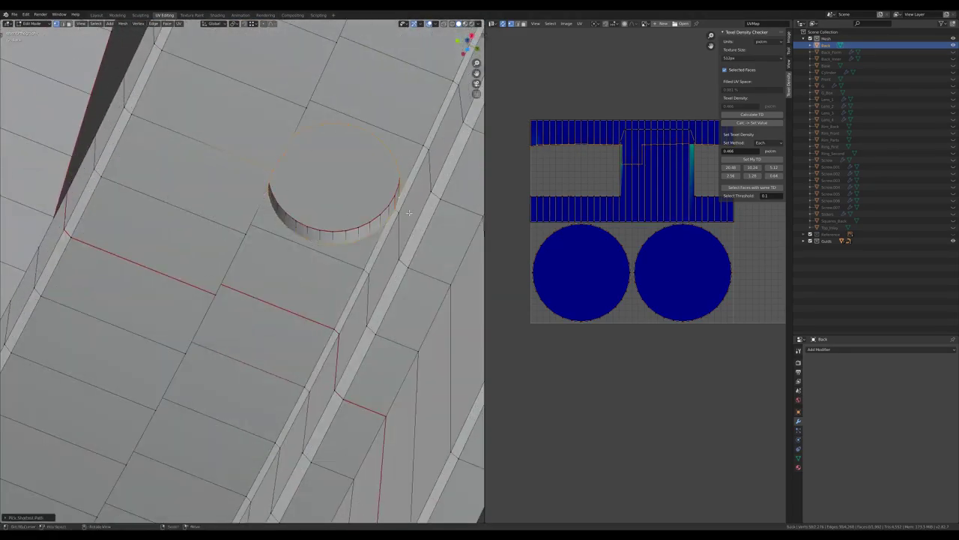
Step: Unwrap the whole Back ring with the new seams and reposition its UV islands
key("a")
key("u")
key("KP_7")
scroll(544, 286, "down", 3)
scroll(662, 282, "up", 5)
key("alt+a")
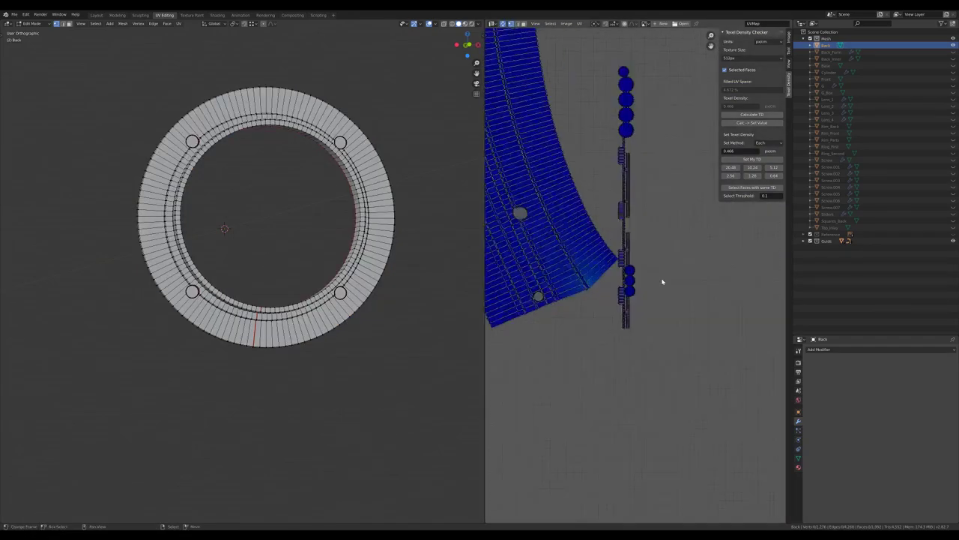
scroll(630, 186, "up", 3)
scroll(630, 180, "down", 5)
key("a")
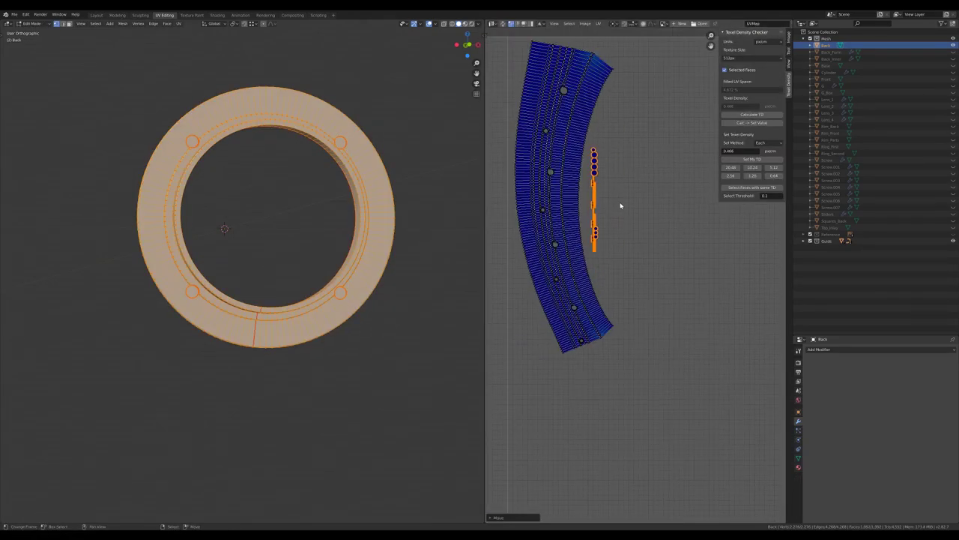
key("Tab")
middle_click_drag(322, 240, 360, 224)
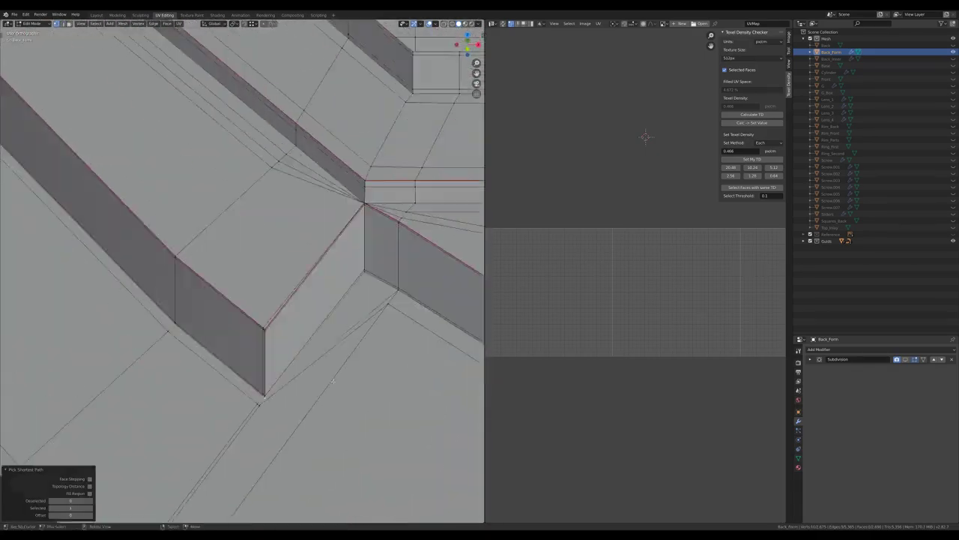
Step: Orbit around Back_Form, select all its faces and inspect its existing UV layout
middle_click_drag(333, 381, 325, 404)
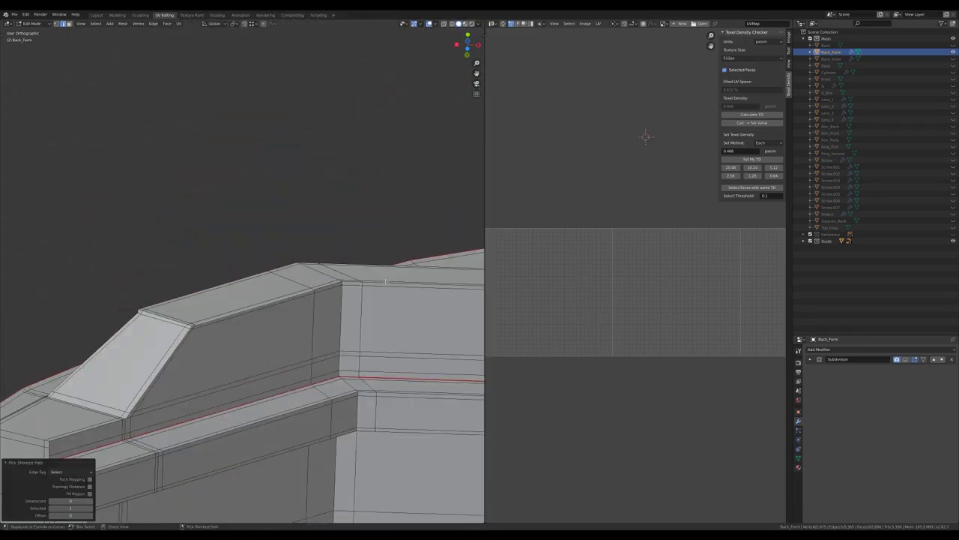
mouse_move(386, 282)
middle_mouse_down()
mouse_move(408, 255)
mouse_move(307, 297)
mouse_move(322, 285)
middle_mouse_up()
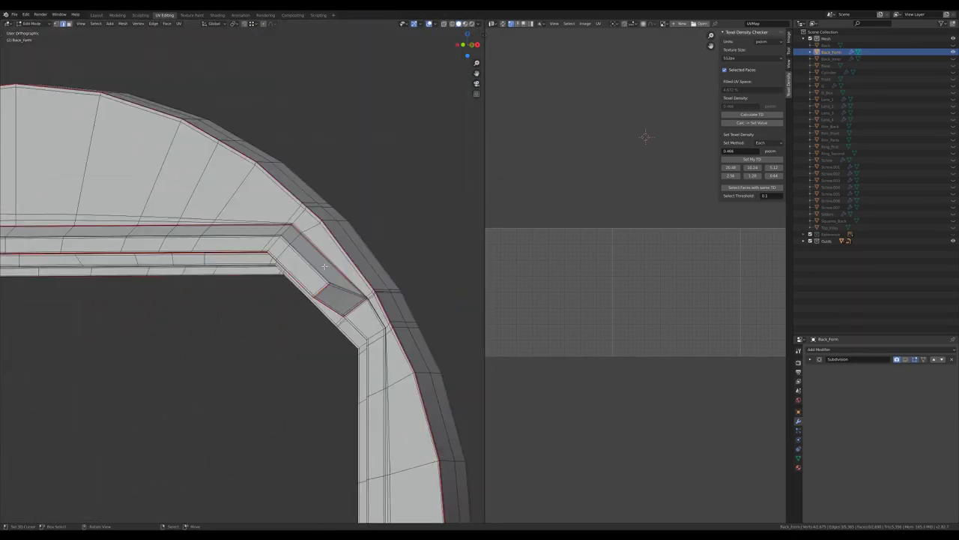
key("a")
scroll(599, 266, "up", 5)
scroll(608, 342, "down", 2)
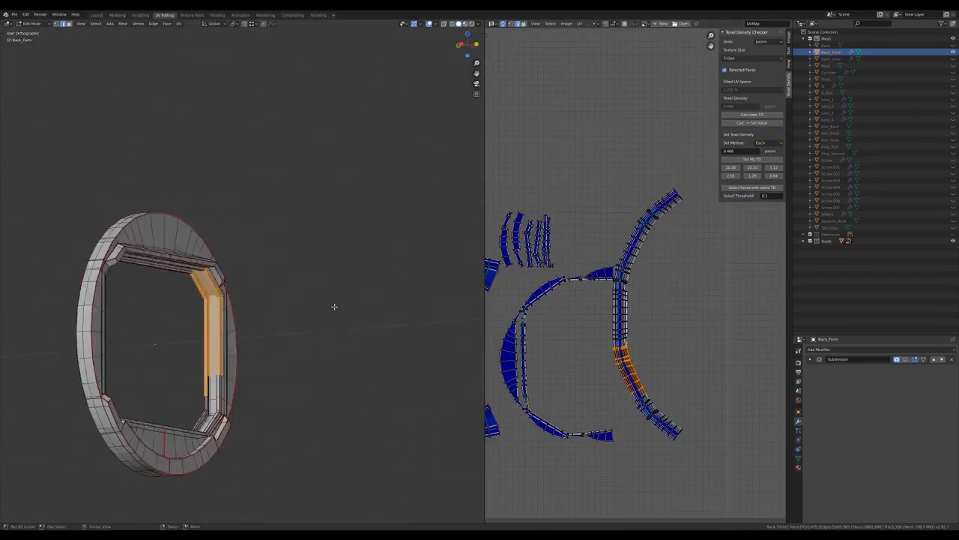
scroll(580, 315, "up", 5)
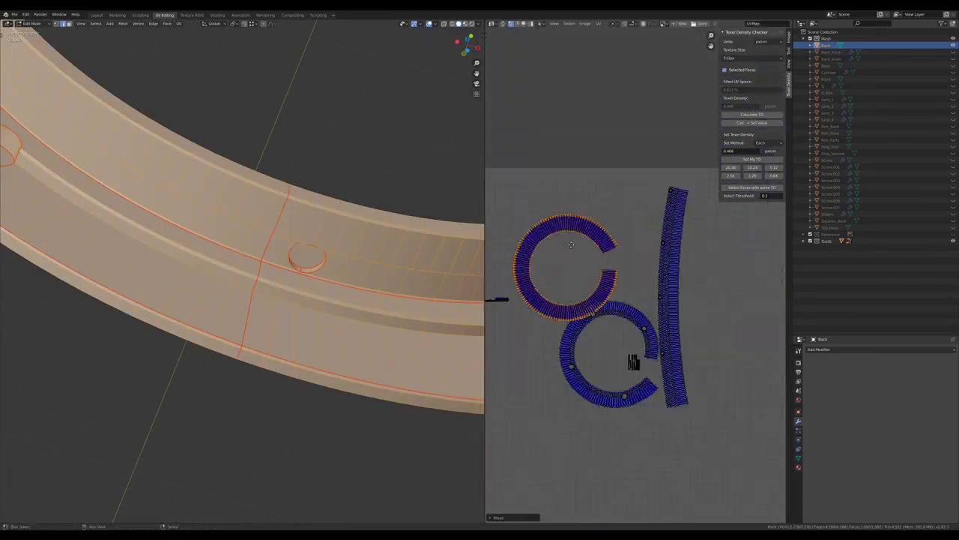
Step: Switch to the Shading workspace to see the checker texture on the Back ring's new UVs
left_click(217, 15)
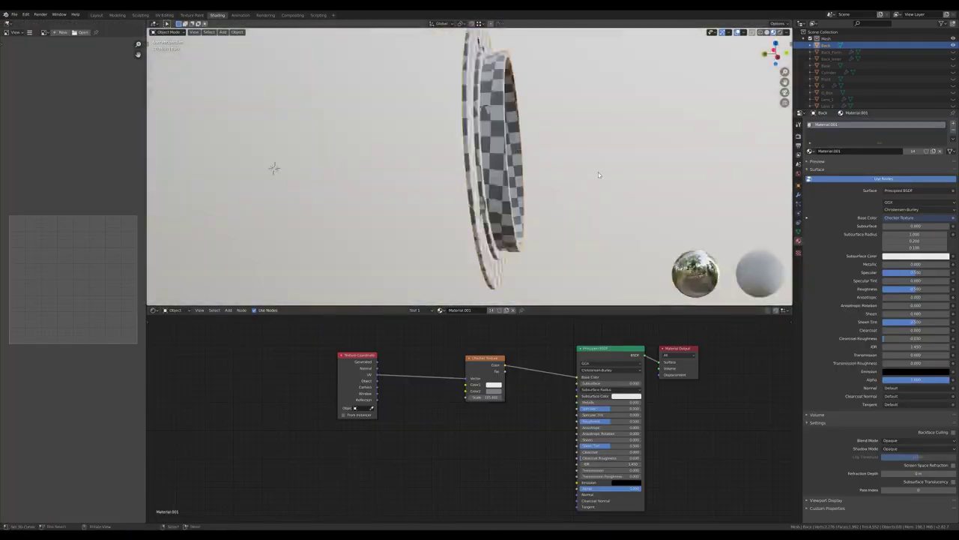
Step: Orbit around the checker-textured ring to check how evenly the squares fall
middle_click_drag(599, 172, 556, 86)
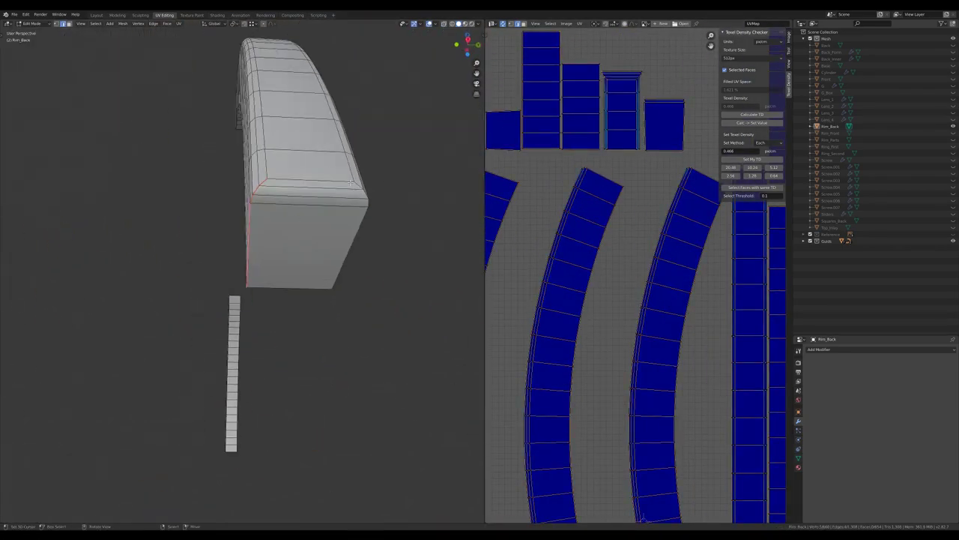
Step: Select all Rim_Back faces and rescale its UV islands to the set texel density
middle_click_drag(258, 180, 233, 286)
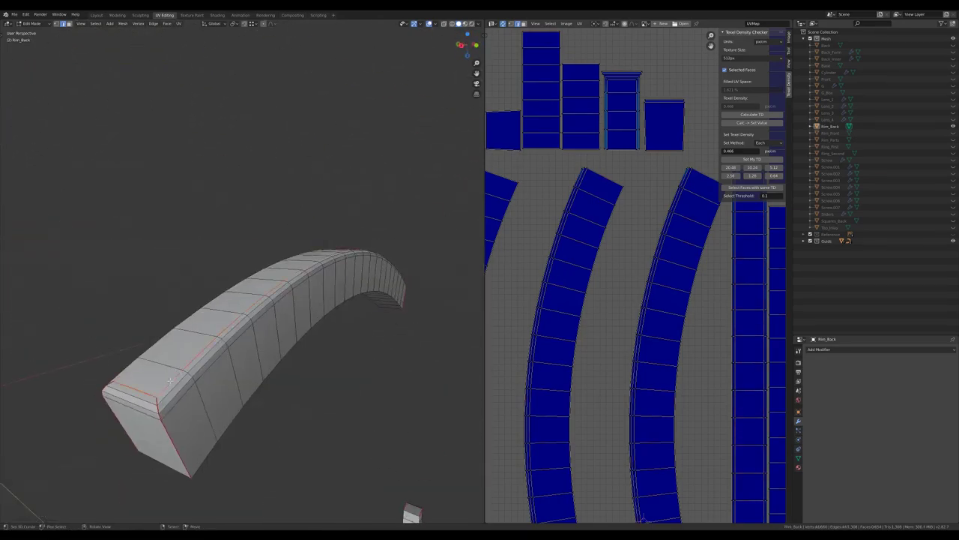
scroll(567, 240, "up", 3)
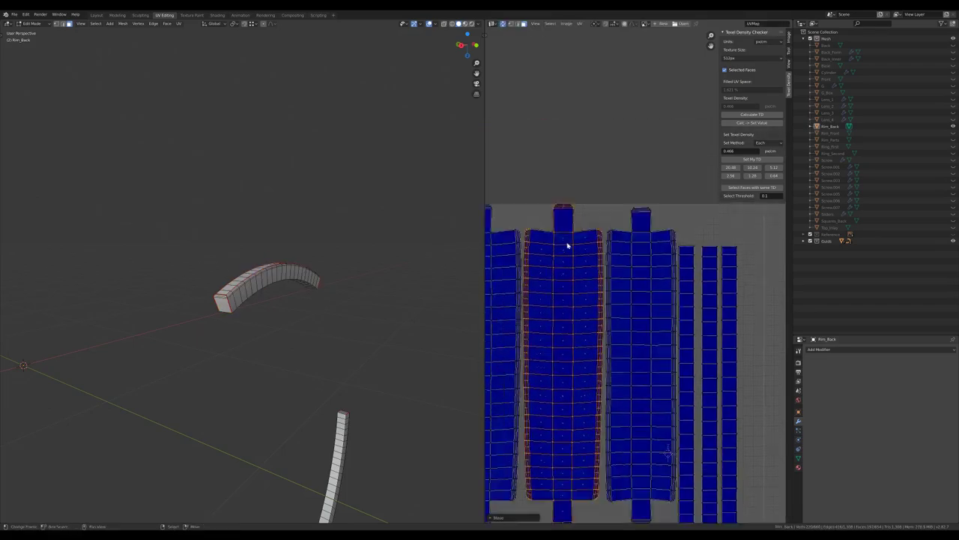
scroll(615, 272, "up", 3)
key("a")
key("Home")
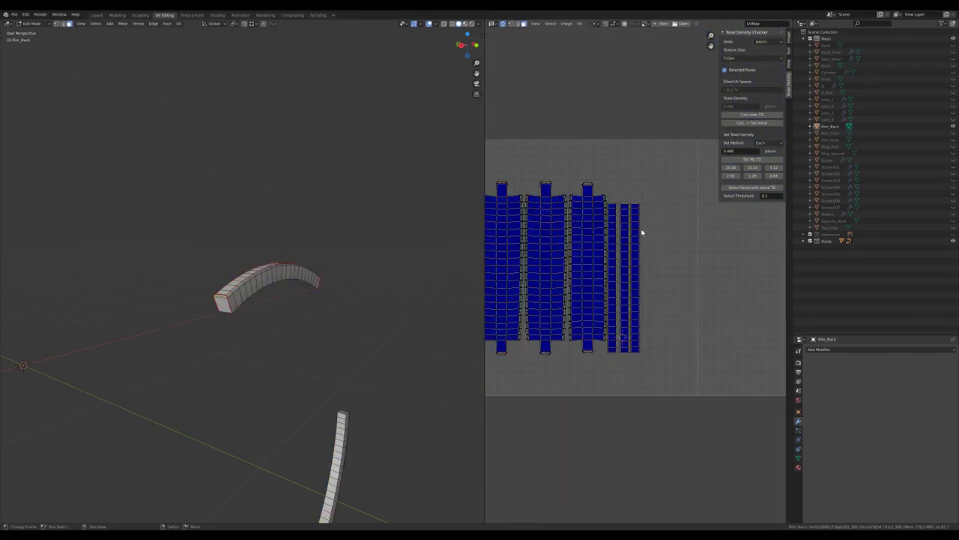
left_click(756, 161)
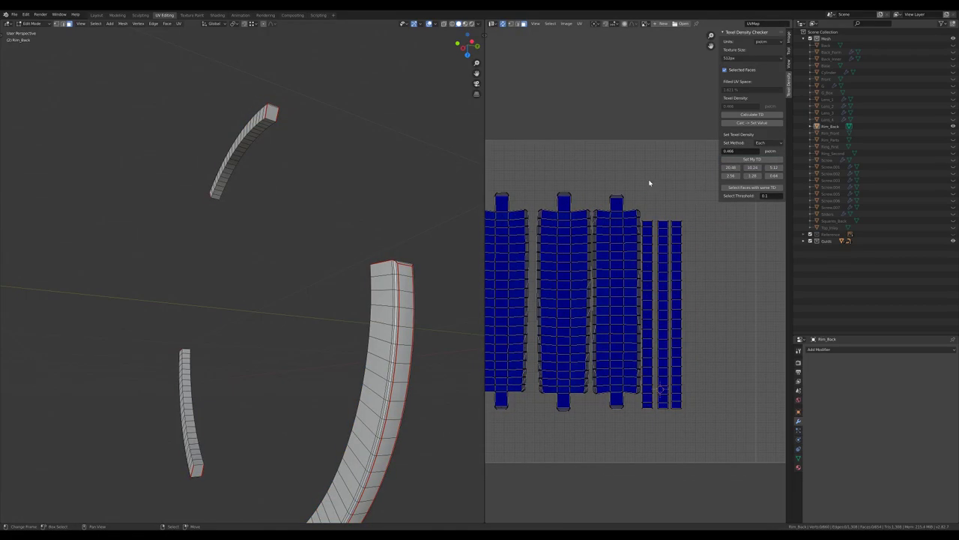
left_click(728, 161)
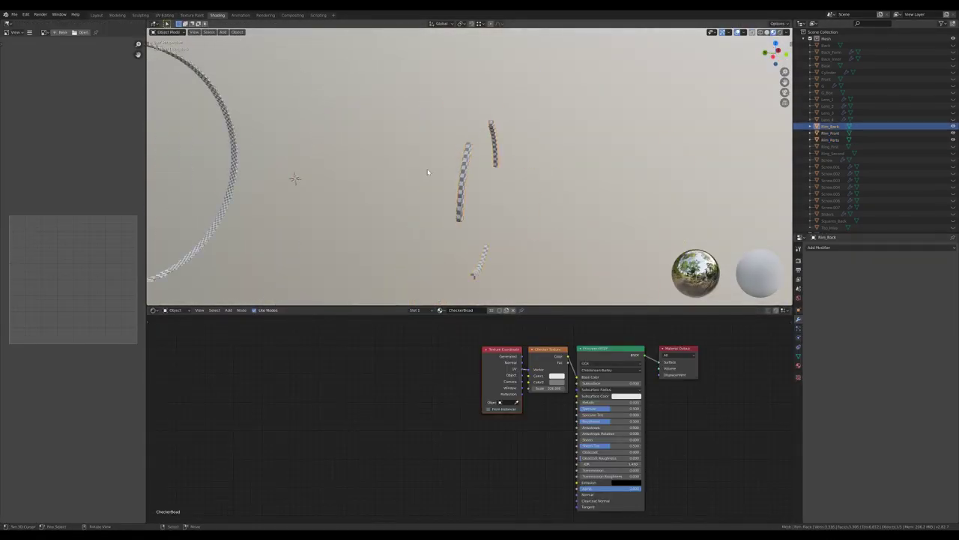
Step: Select the whole Ring_First mesh in Edit Mode to bring up its UVs
scroll(594, 283, "up", 3)
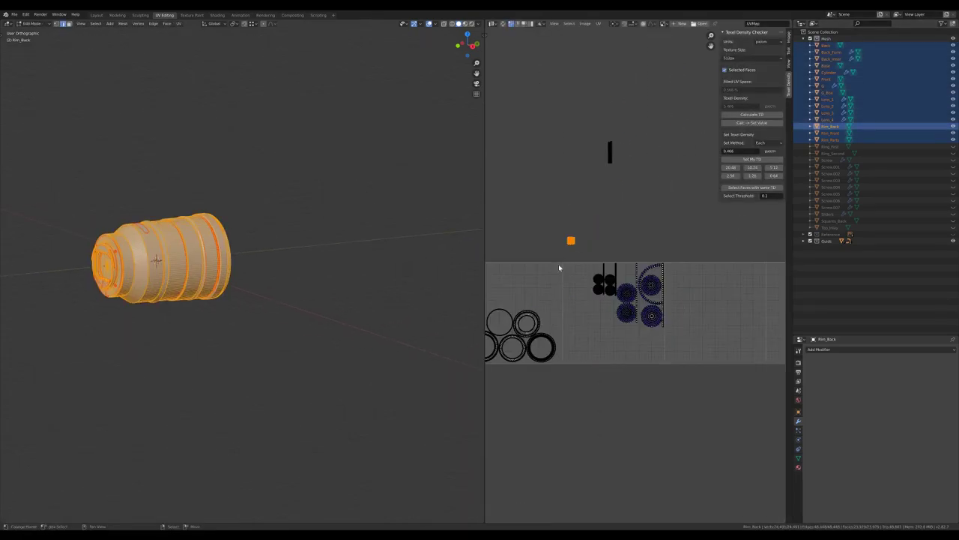
scroll(559, 264, "up", 3)
scroll(596, 168, "down", 2)
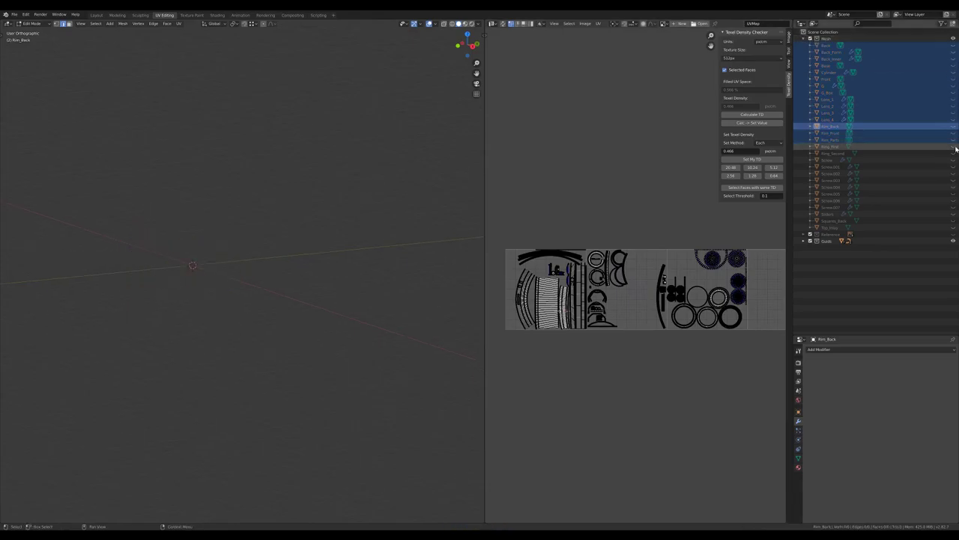
key("a")
scroll(397, 201, "up", 5)
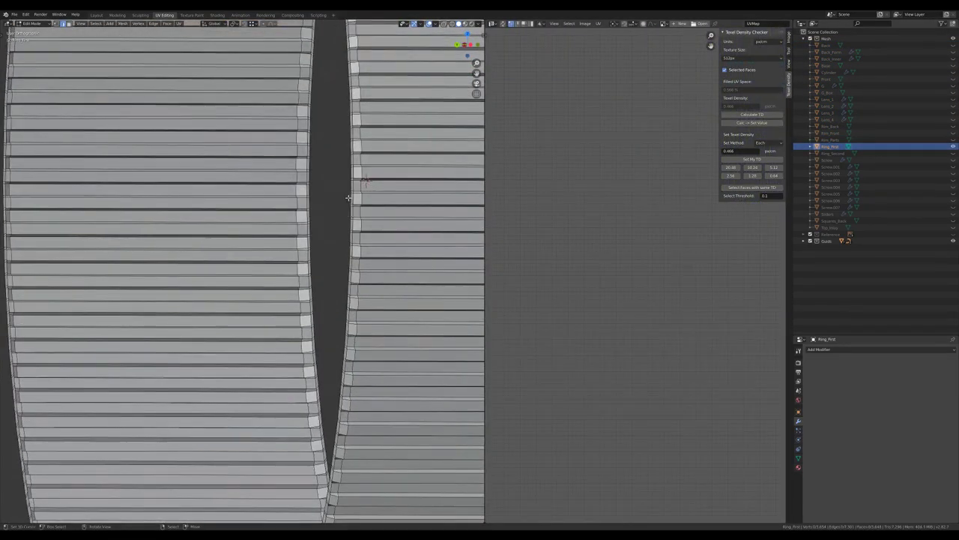
Step: Box-select the edge band along Ring_First's grip ridges for seams
left_click_drag(374, 122, 343, 491)
middle_click_drag(463, 233, 334, 273, "shift")
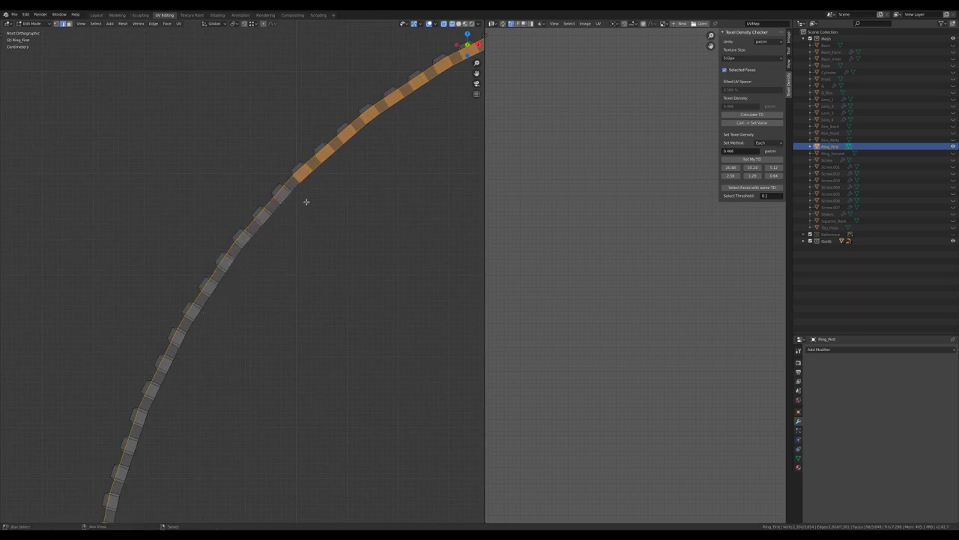
mouse_move(208, 299)
middle_mouse_down()
mouse_move(257, 385)
mouse_move(370, 269)
mouse_move(285, 392)
middle_mouse_up()
Step: Select the whole ring and unwrap it, redoing the unwrap to get clean islands
key("a")
key("u")
key("alt+a")
key("g")
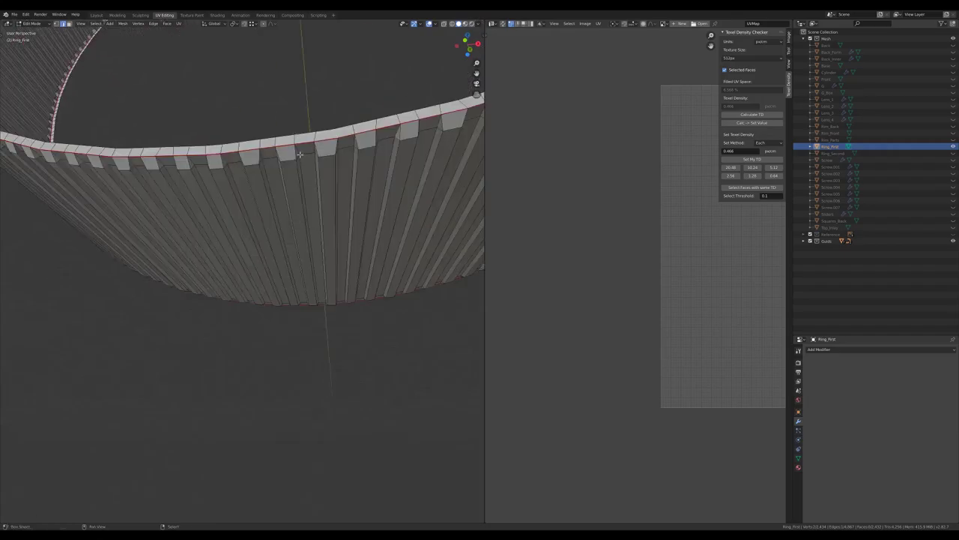
key("a")
key("u")
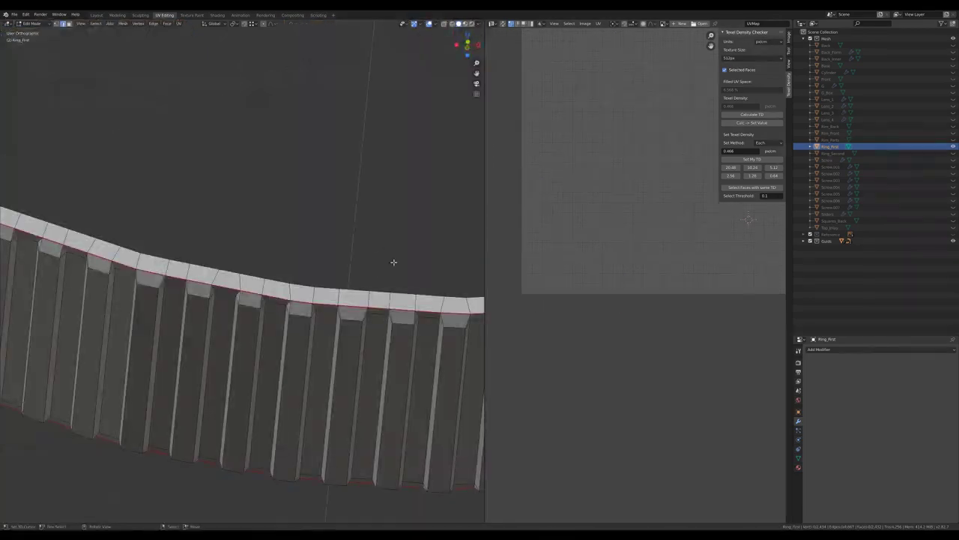
middle_click_drag(392, 266, 314, 188)
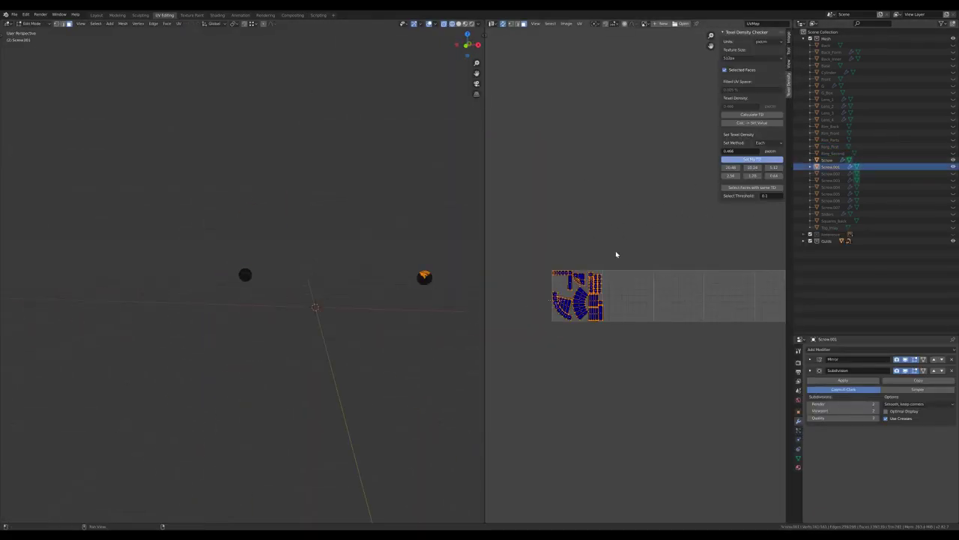
Step: Auto-unwrap Screw.002, Screw.003 and Screw.005 and move their UV islands beside the main layout
left_click(862, 173)
left_click(847, 180)
key("u")
left_click(362, 338)
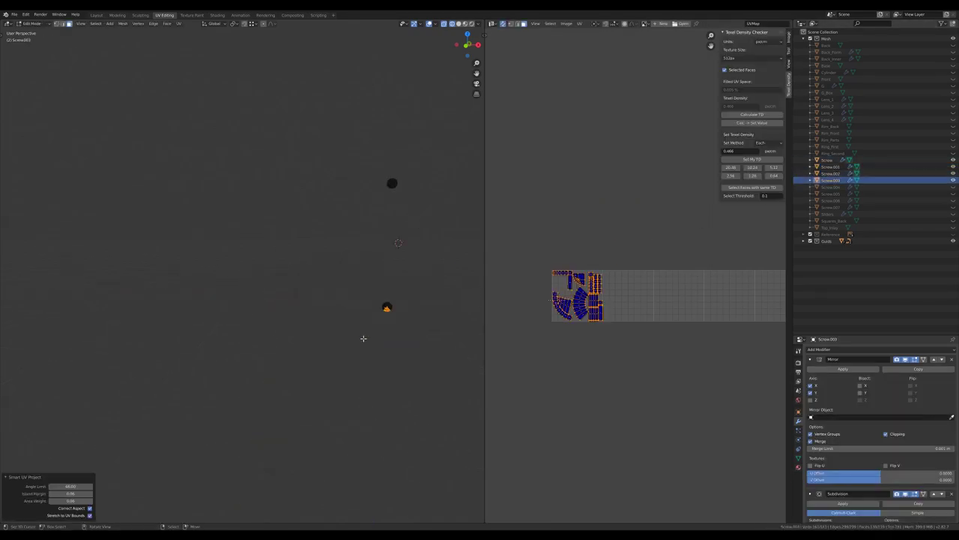
left_click(375, 143)
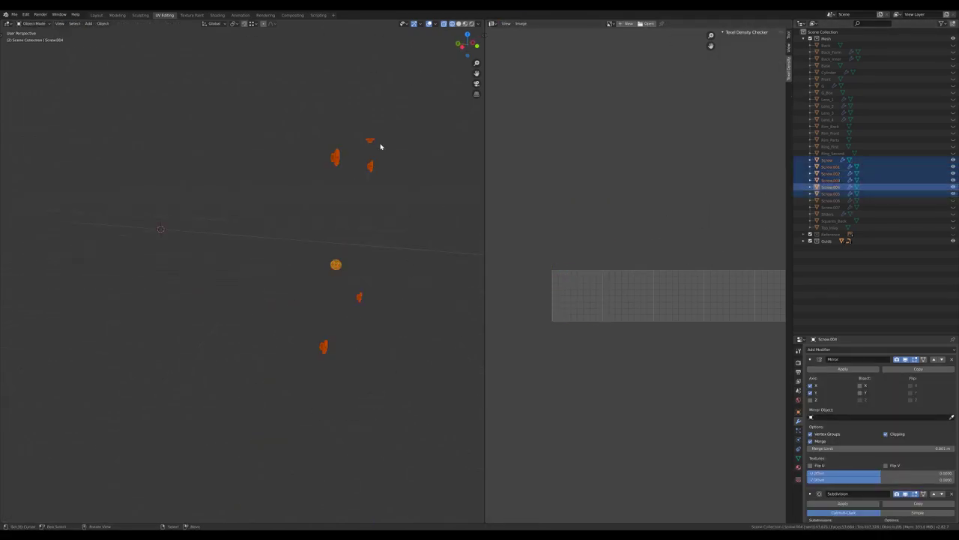
left_click(449, 285)
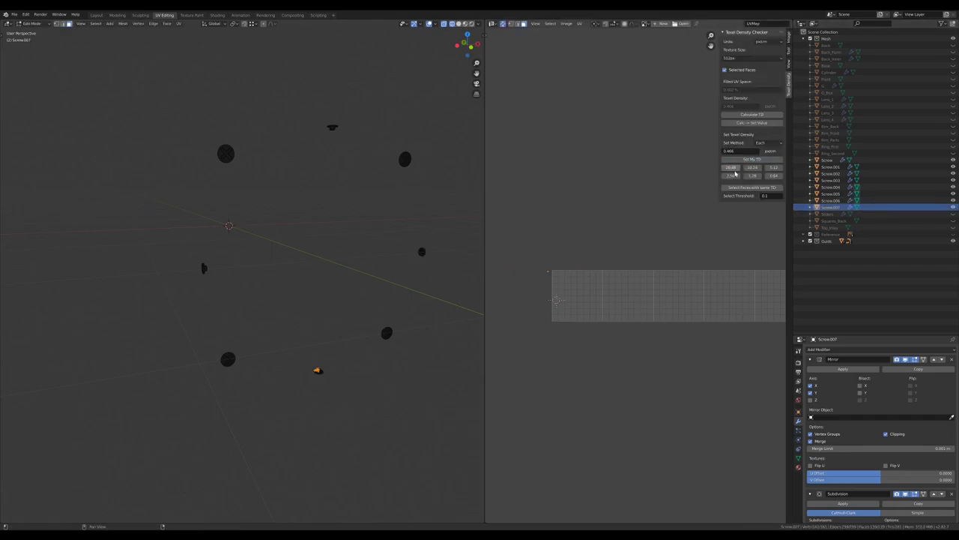
scroll(369, 275, "up", 2)
left_click(336, 167)
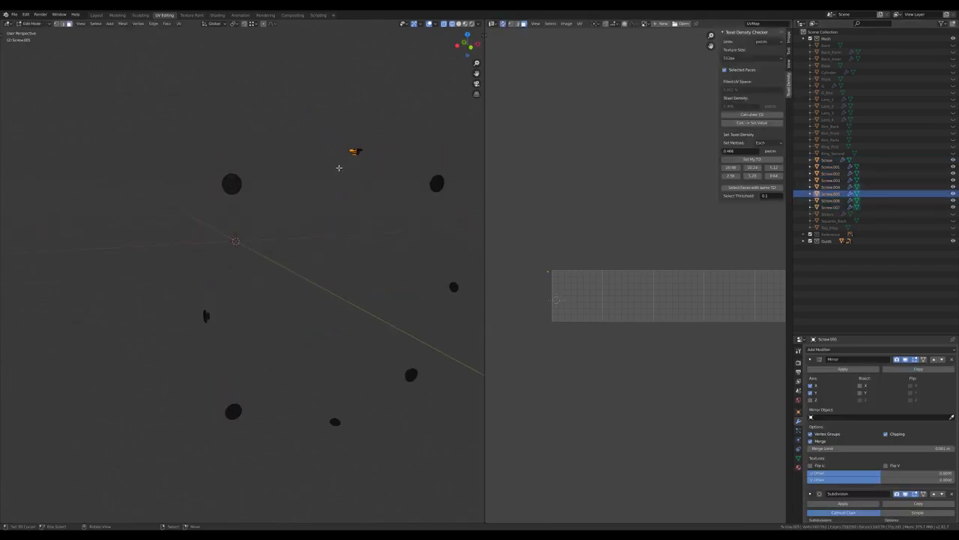
left_click_drag(627, 265, 744, 320)
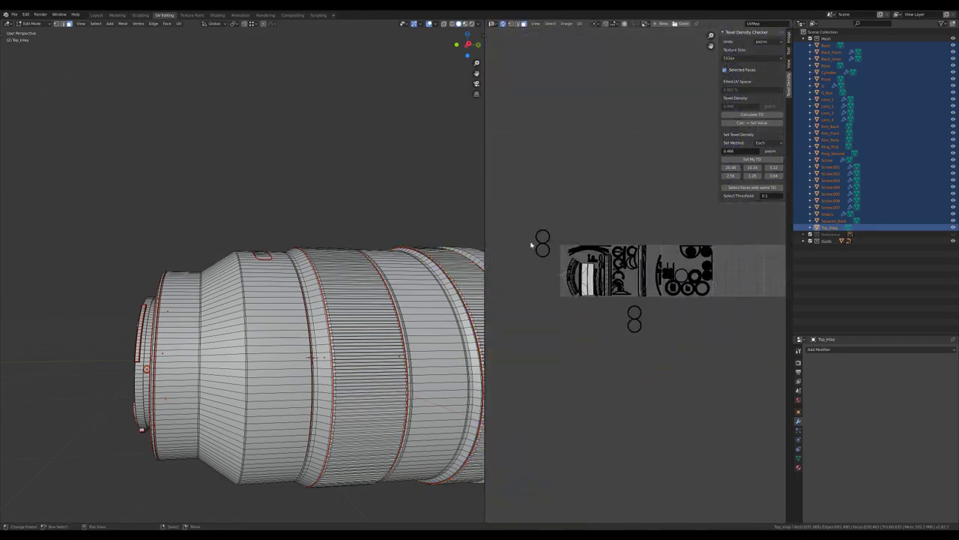
Step: Move the two selected screw UV circles below the lens layout
key("g")
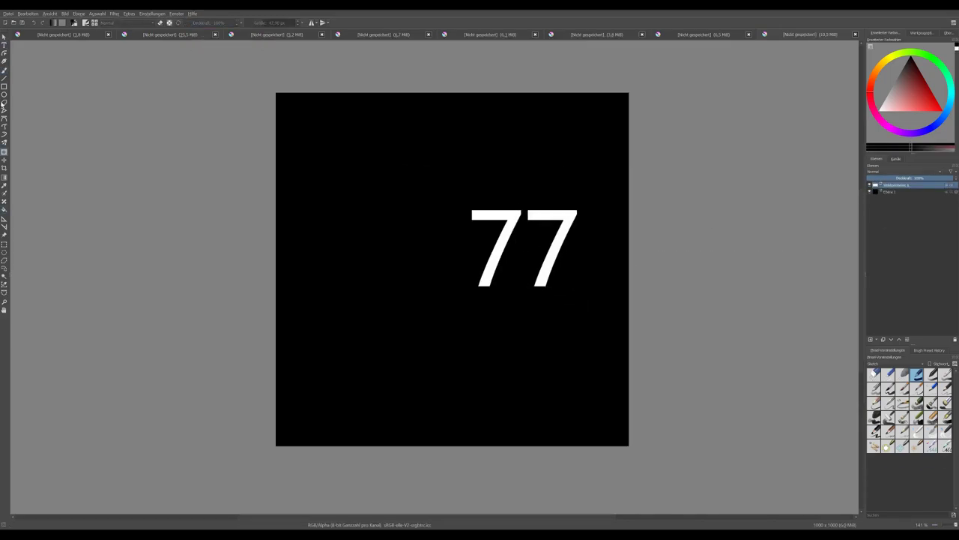
Step: Zoom into the Krita canvas showing the white 77 decal
scroll(404, 225, "up", 1, "ctrl")
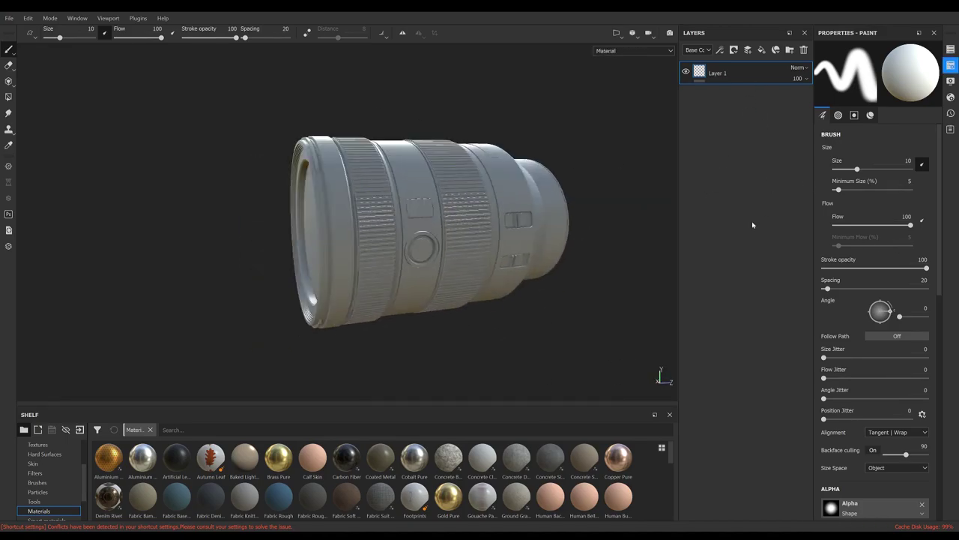
Step: Check the lens texture in the flat UV view and the 3D view, then enlarge the Shelf
key("F3")
key("F2")
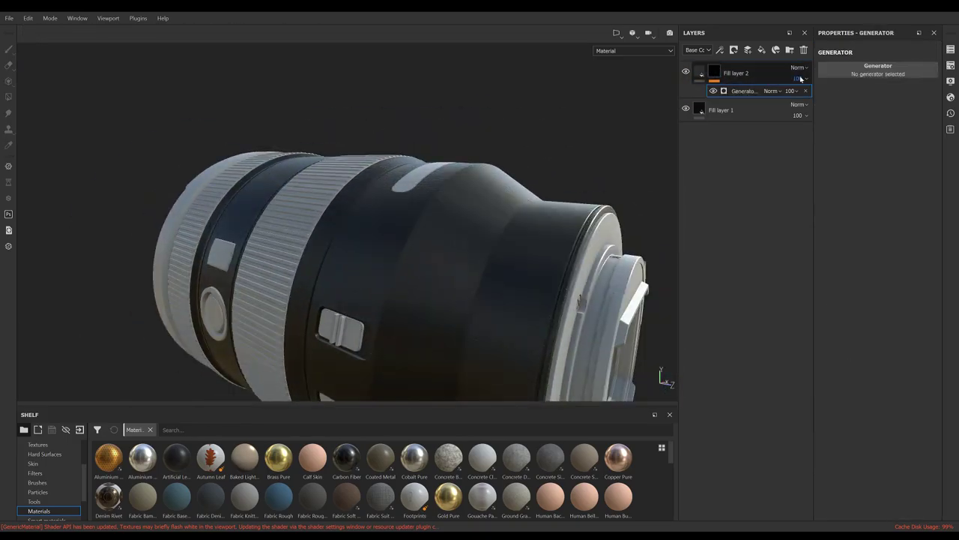
left_click_drag(338, 410, 337, 243)
Step: Show the Alphas category in the Shelf and scroll to find Kyle Brush Presets alpha 36
left_click(38, 306)
scroll(374, 390, "down", 2)
left_click(36, 296)
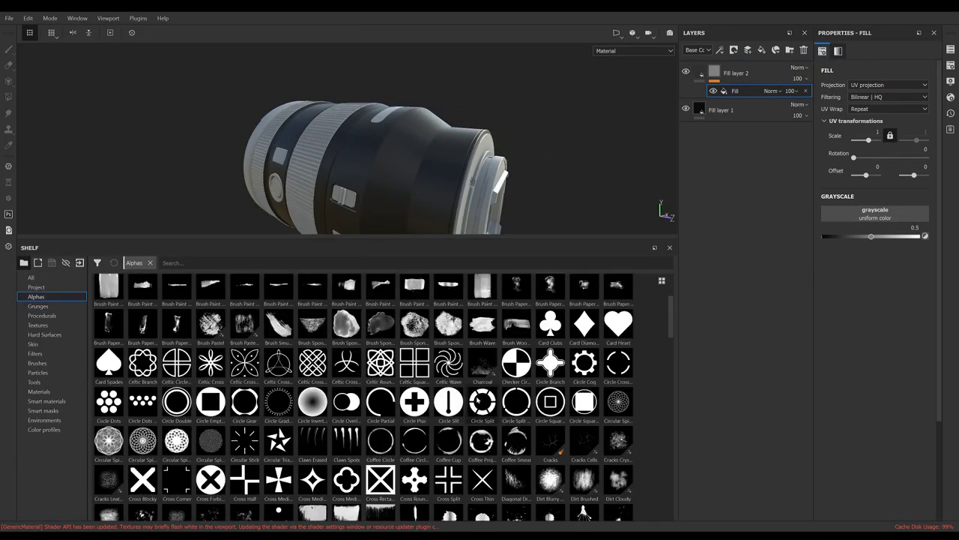
scroll(422, 457, "down", 5)
scroll(422, 457, "down", 5)
scroll(493, 433, "up", 1)
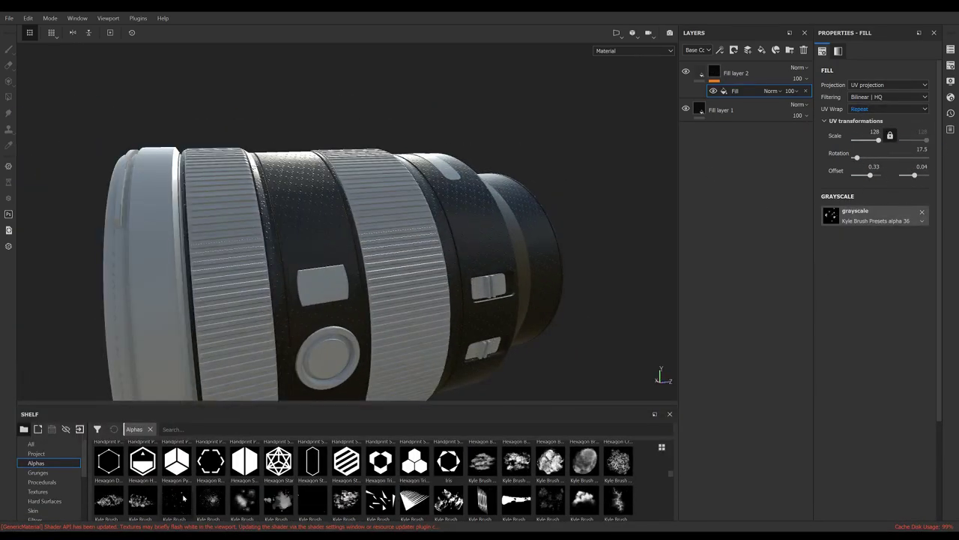
Step: Soften the grunge fill's wear with Wear Contrast 0 and Edges Smoothness 1.27
left_click_drag(335, 410, 338, 246)
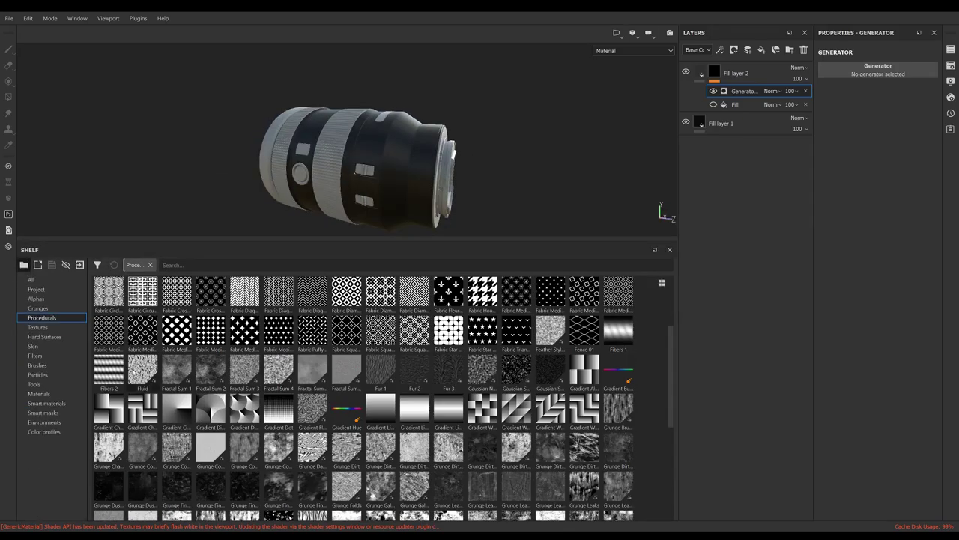
left_click(737, 104)
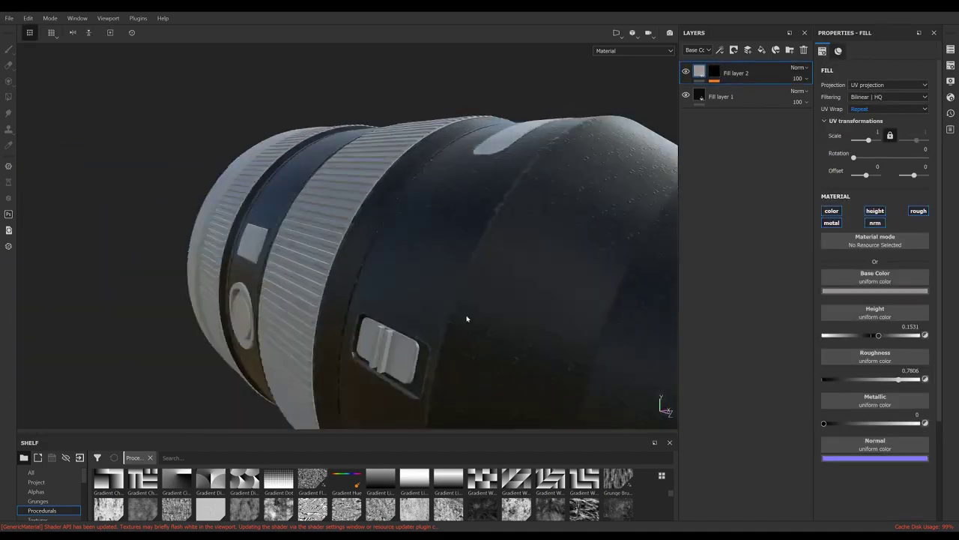
left_click_drag(834, 274, 840, 276)
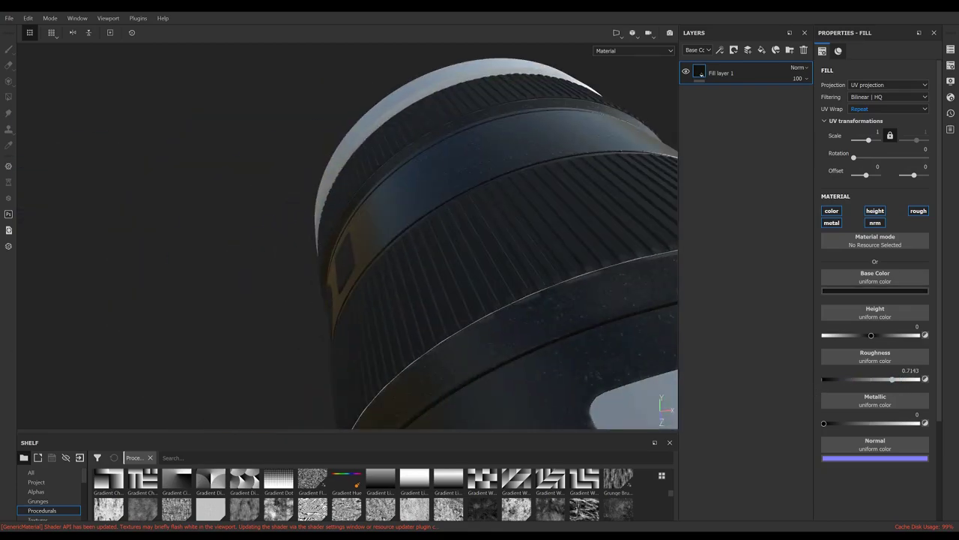
Step: Add a white mask to Fill layer 1 and switch to Polygon Fill on the rear mount
left_click_drag(337, 315, 429, 356, "alt")
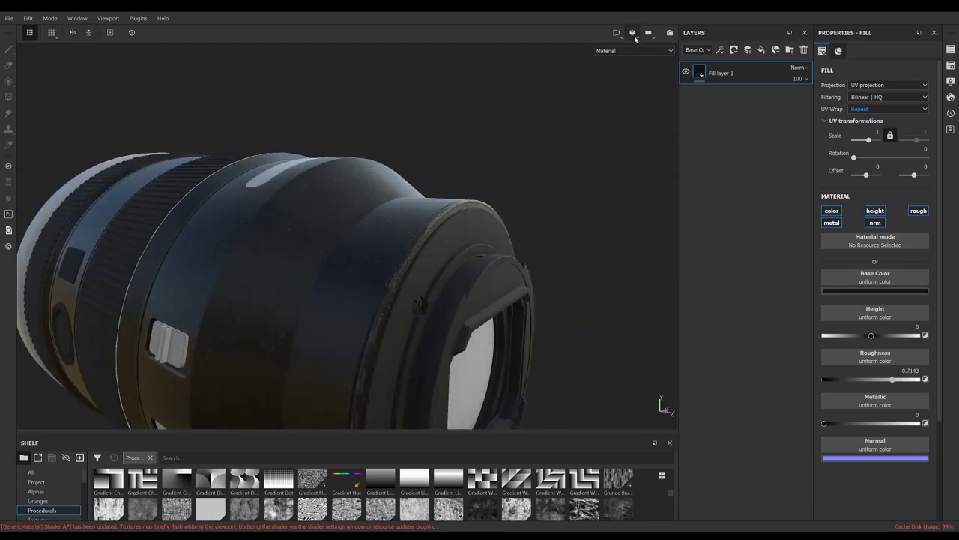
left_click(717, 76)
key("4")
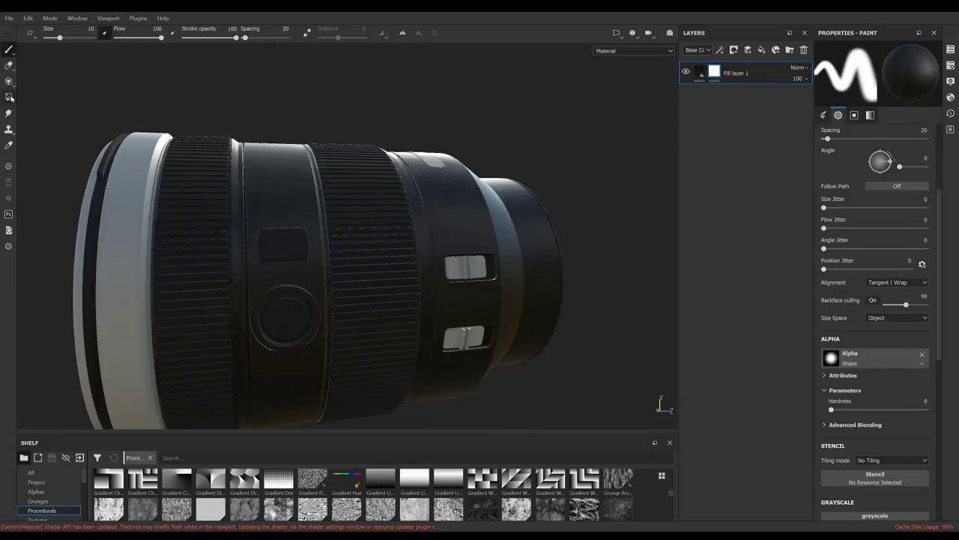
mouse_move(242, 77)
left_mouse_down("alt")
mouse_move(432, 268)
mouse_move(233, 270)
left_mouse_up("alt")
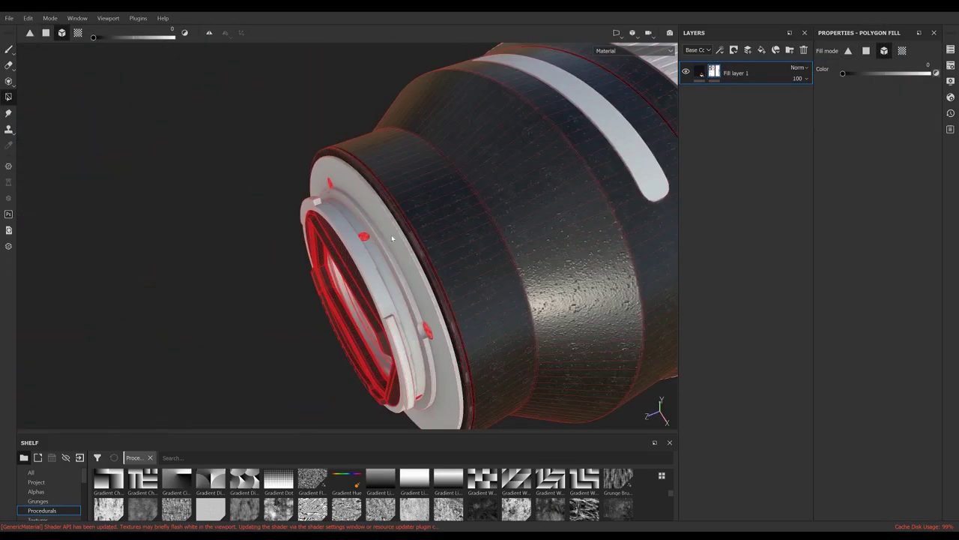
Step: Swap the polygon fill value, view the rear mount close up, and return to brush painting
key("x")
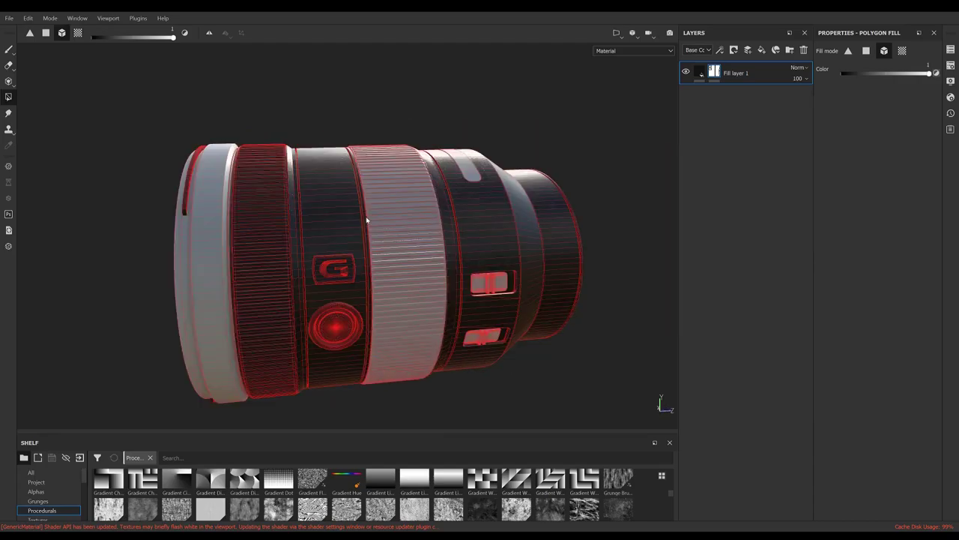
mouse_move(530, 260)
left_mouse_down("alt")
mouse_move(430, 212)
mouse_move(341, 206)
left_mouse_up("alt")
key("1")
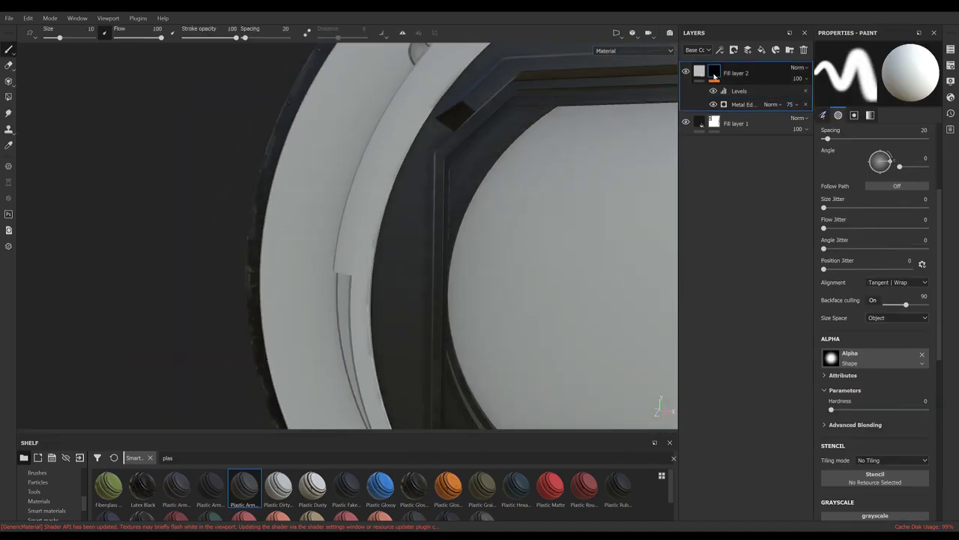
Step: Adjust the plastic mask's Levels and fill value slightly below white, then select Fill layer 2
left_click(741, 91)
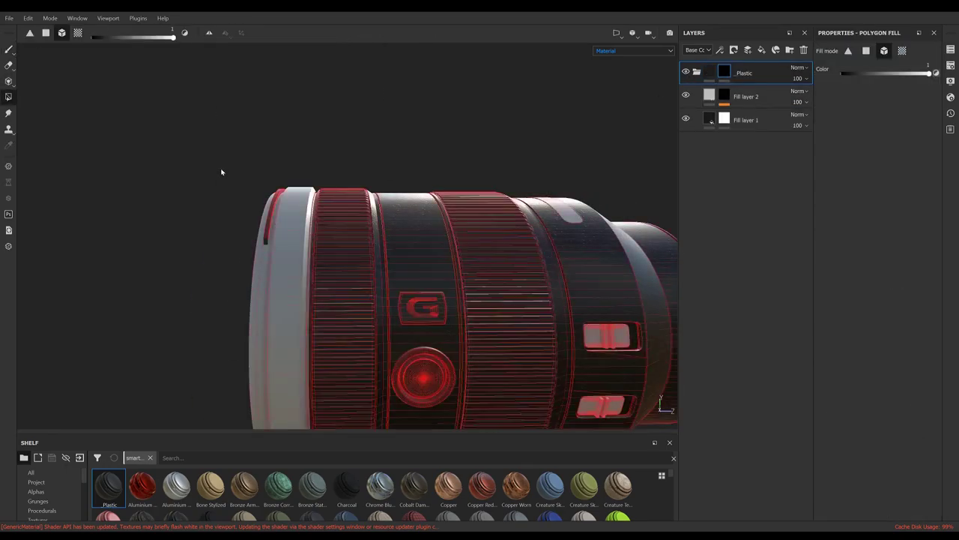
mouse_move(222, 173)
left_mouse_down("alt")
mouse_move(236, 260)
mouse_move(554, 208)
mouse_move(282, 91)
left_mouse_up("alt")
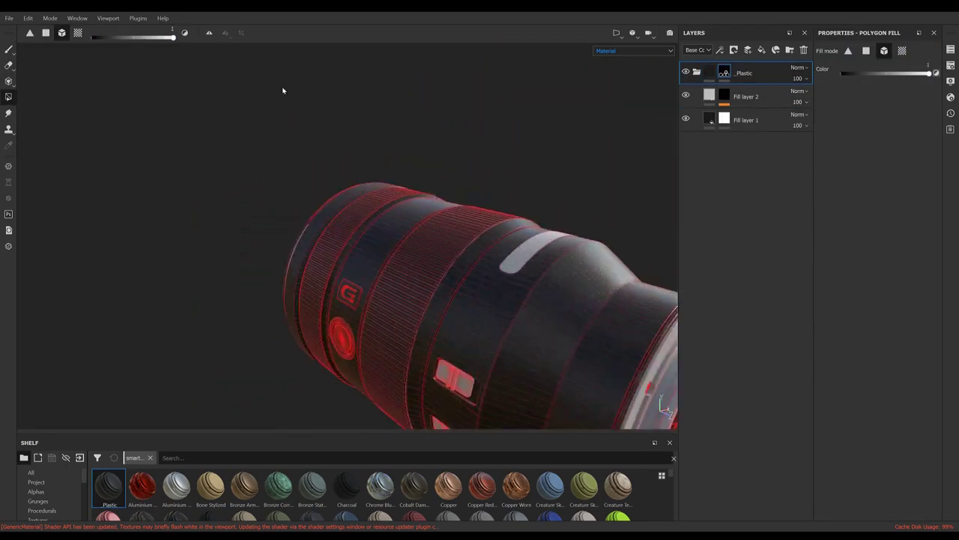
left_click_drag(174, 37, 171, 38)
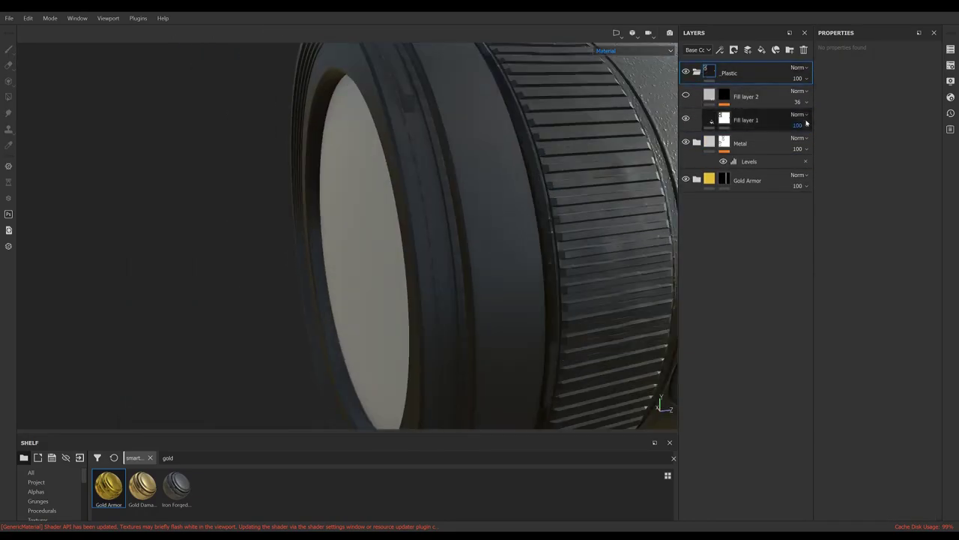
left_click(746, 96)
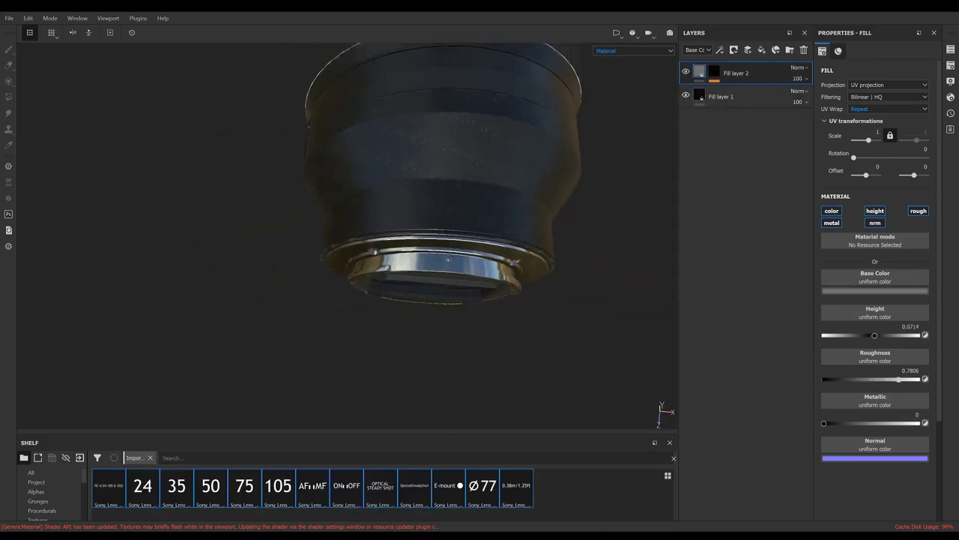
Step: Add a new layer for text decals and load the OpticalSteadyShot text as a stencil
left_click(761, 49)
left_click_drag(414, 485, 844, 364)
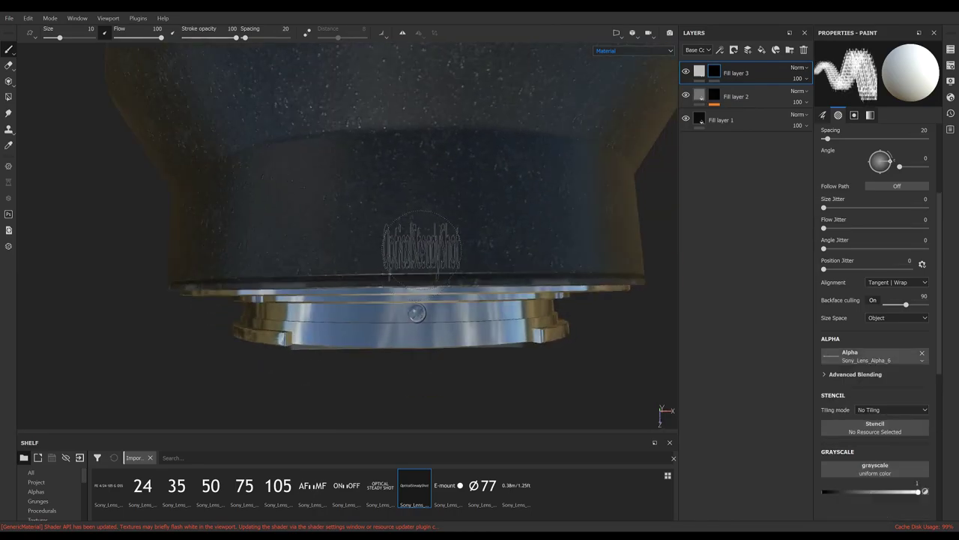
left_click_drag(866, 454, 870, 452)
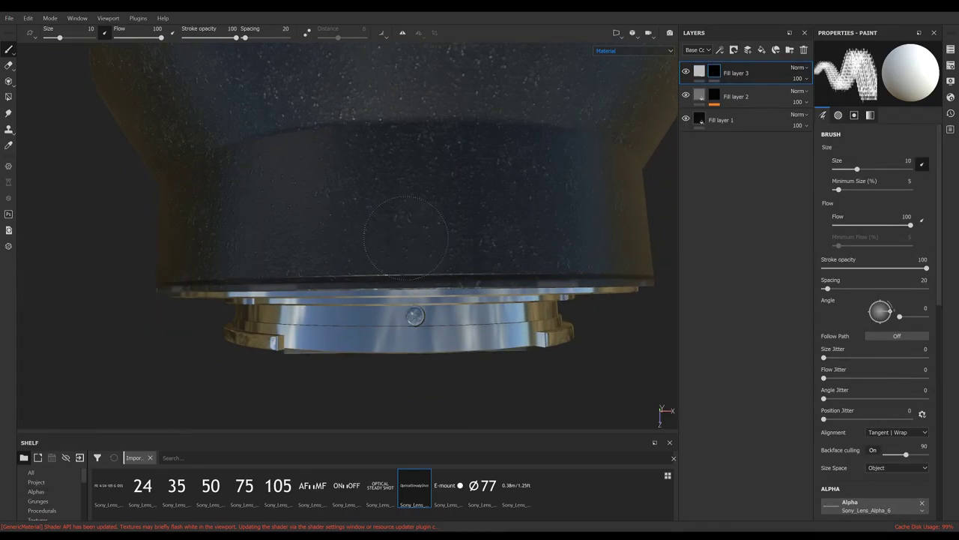
left_click_drag(406, 237, 391, 257, "alt")
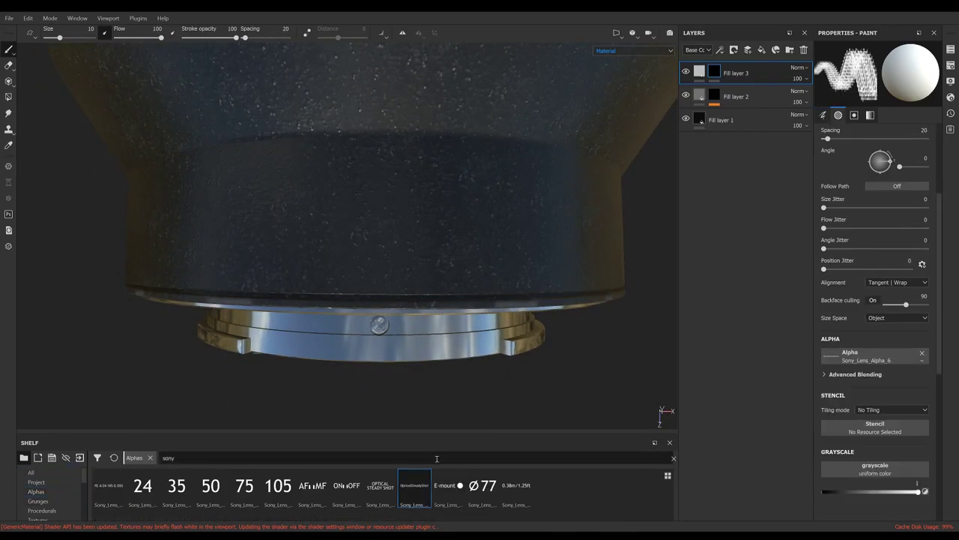
scroll(912, 319, "down", 1)
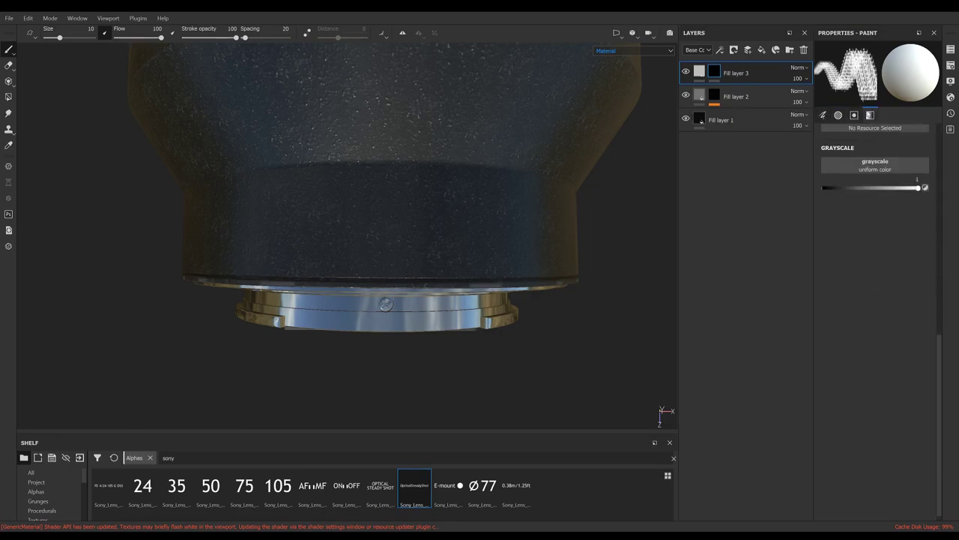
Step: Scale the OpticalSteadyShot stencil to a third above the mount, paint it, then place the E-mount stencil
left_click_drag(860, 402, 862, 405)
middle_click_drag(363, 235, 308, 226, "alt")
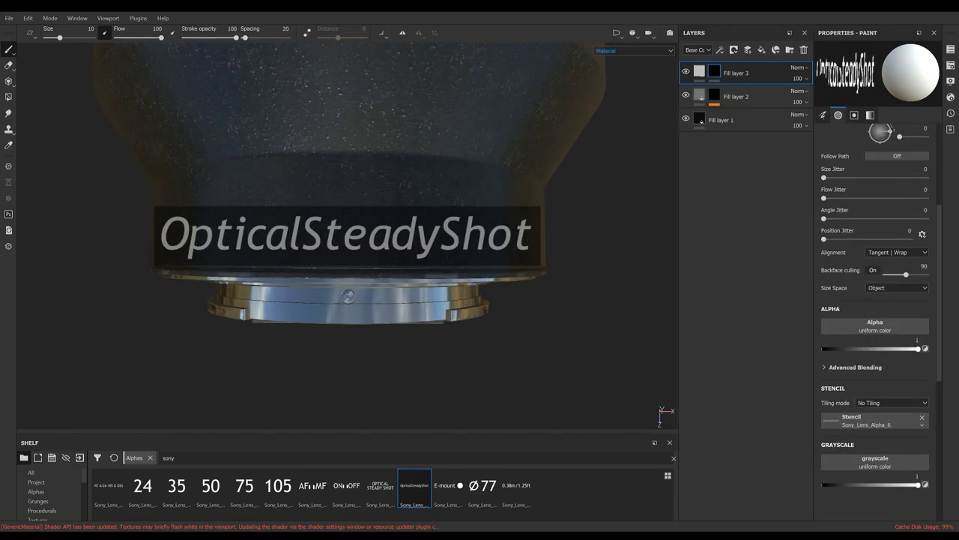
right_click_drag(420, 235, 352, 234)
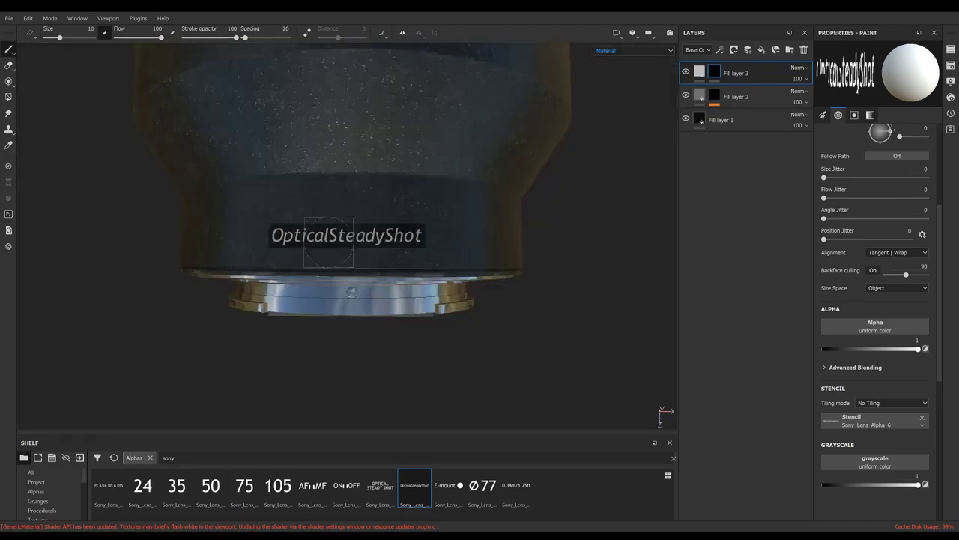
middle_click_drag(328, 243, 337, 251)
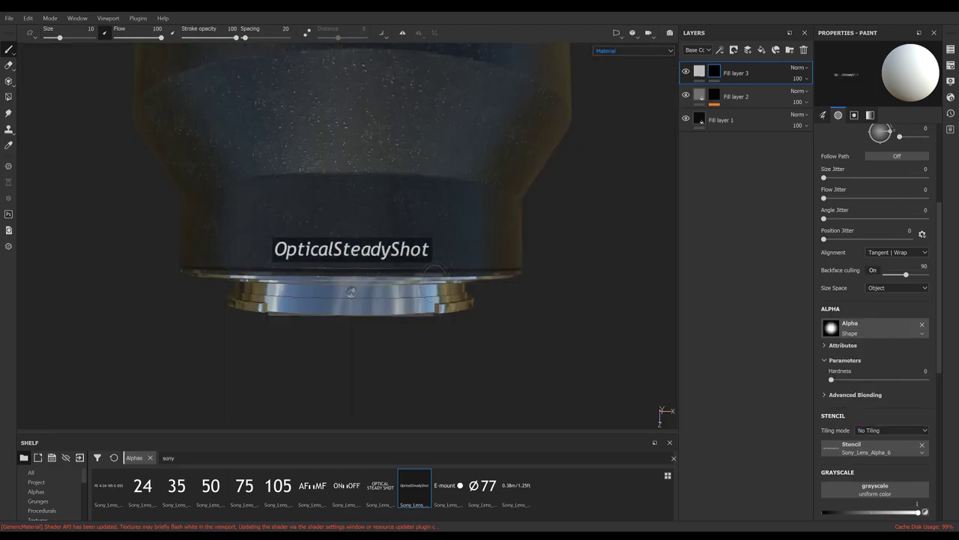
mouse_move(584, 259)
left_mouse_down("alt")
mouse_move(524, 225)
mouse_move(652, 35)
left_mouse_up("alt")
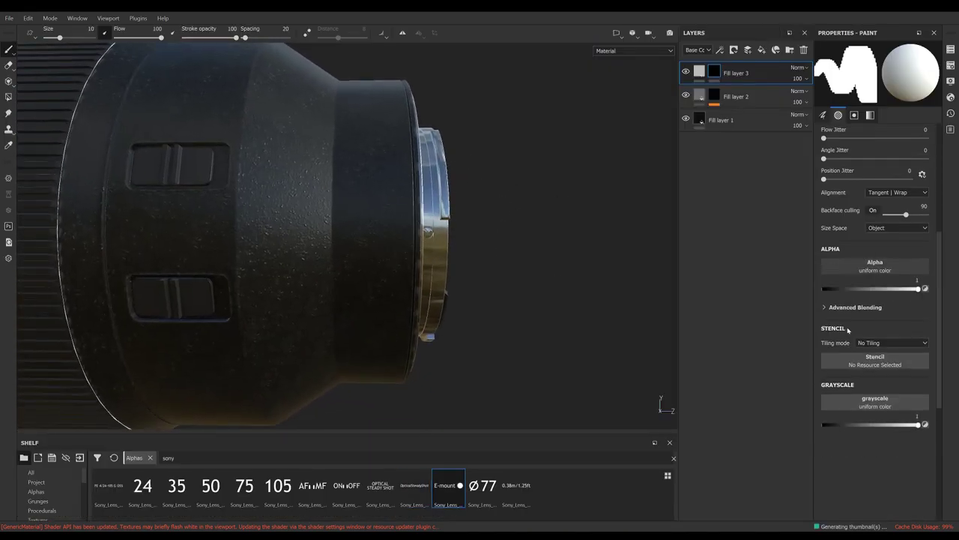
left_click_drag(862, 427, 875, 388)
right_click_drag(392, 208, 520, 185)
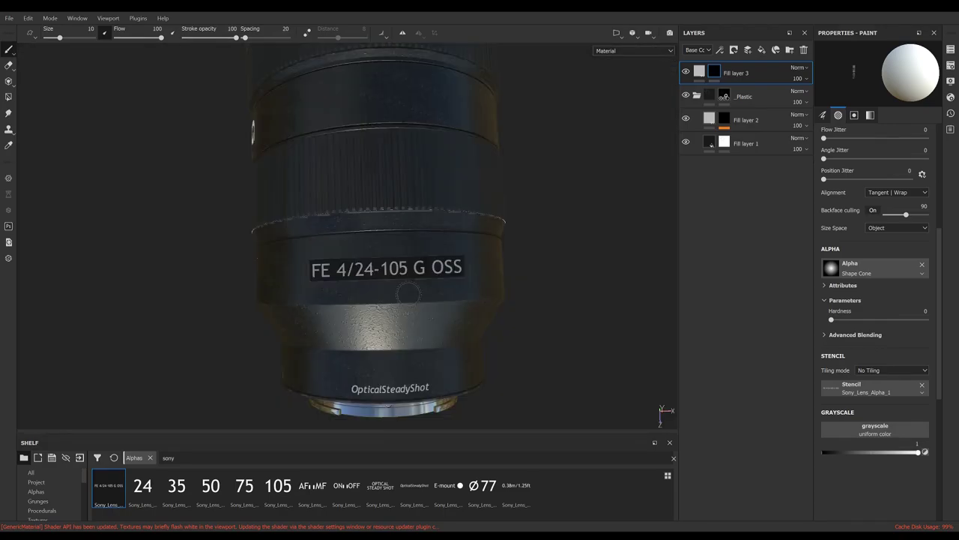
Step: Place the FE 4/24-105 G OSS stencil near the front rim and shrink the brush to 0.89
key("s")
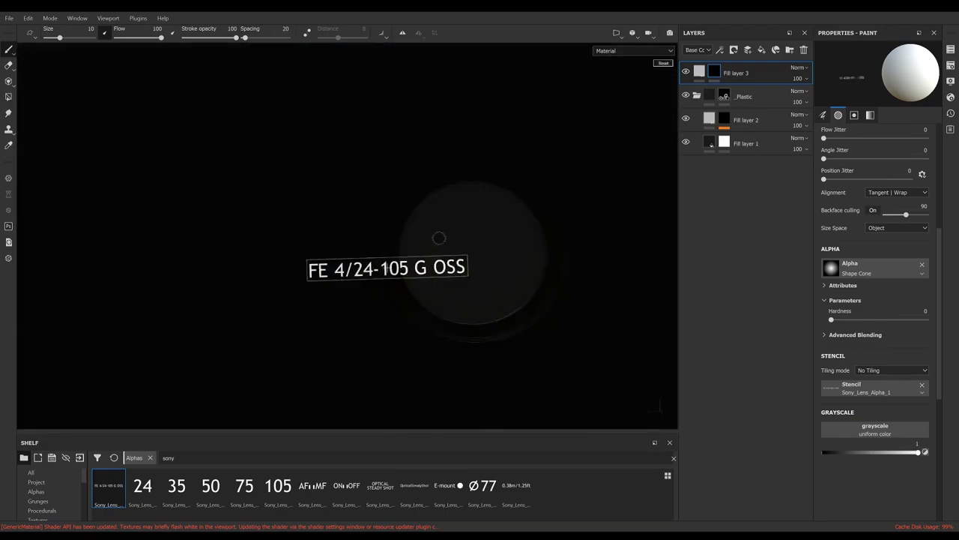
left_click_drag(350, 314, 428, 193)
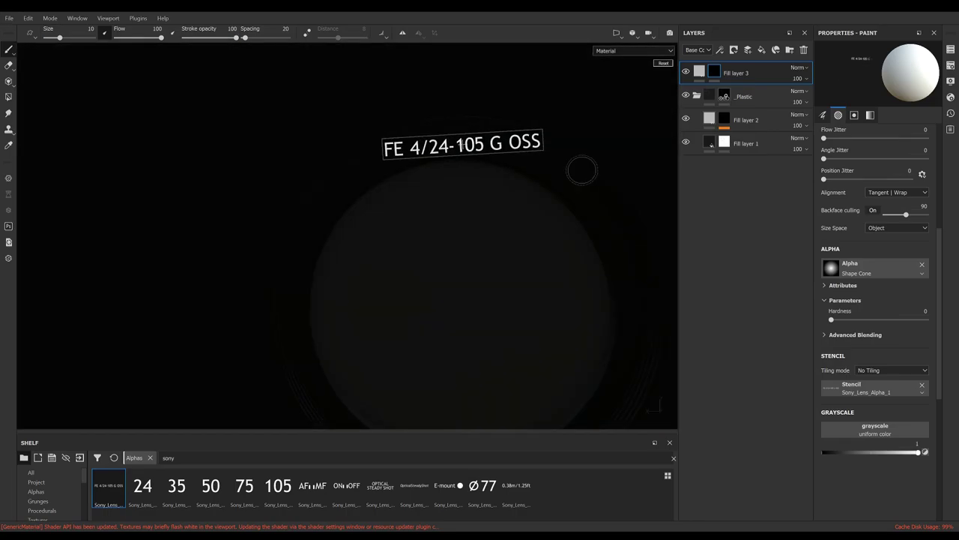
left_click_drag(60, 37, 49, 39)
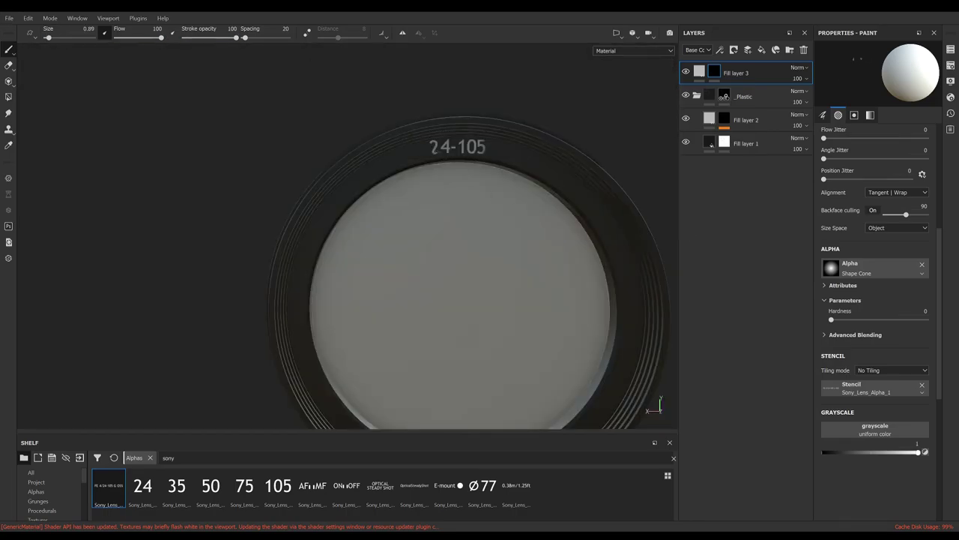
key("s")
key("s")
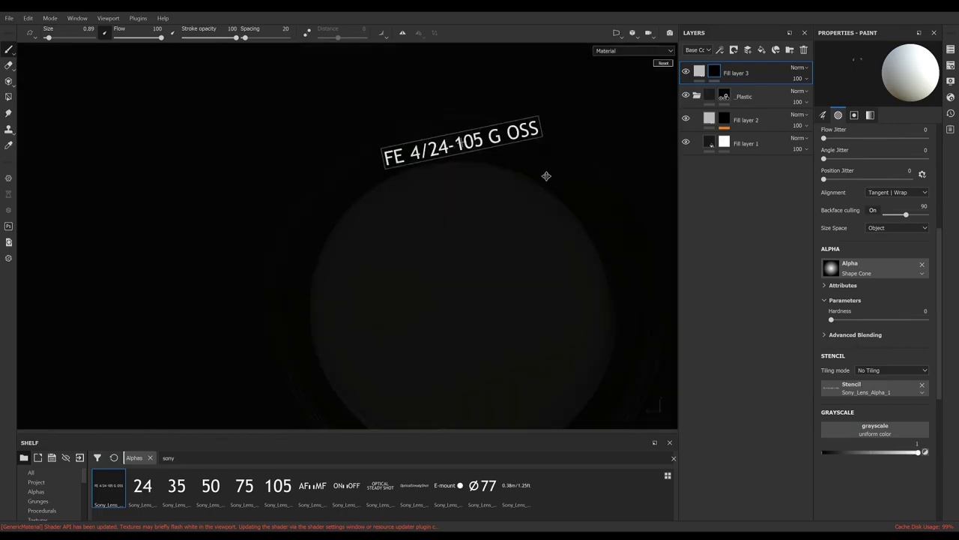
key("s")
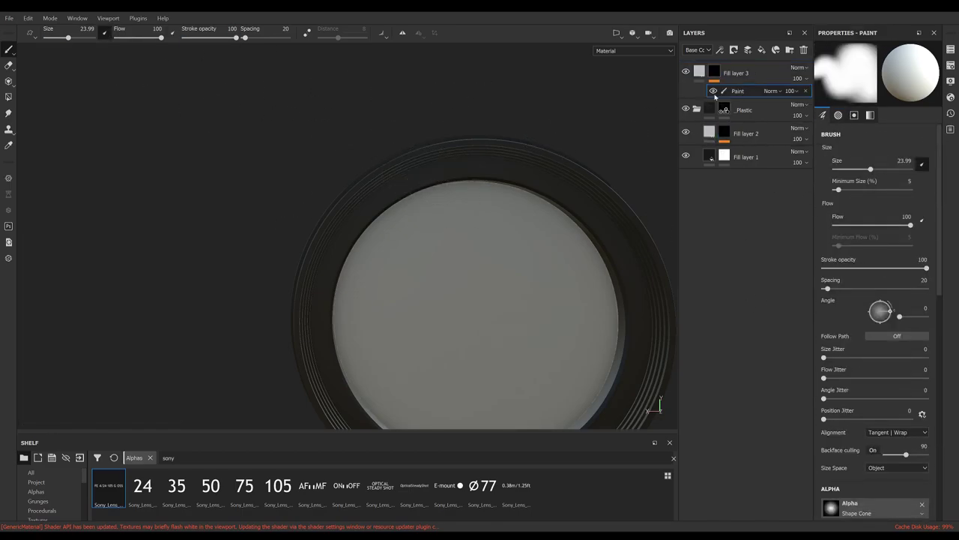
Step: Polygon-fill the faces of the first switch ridge with white
key("s")
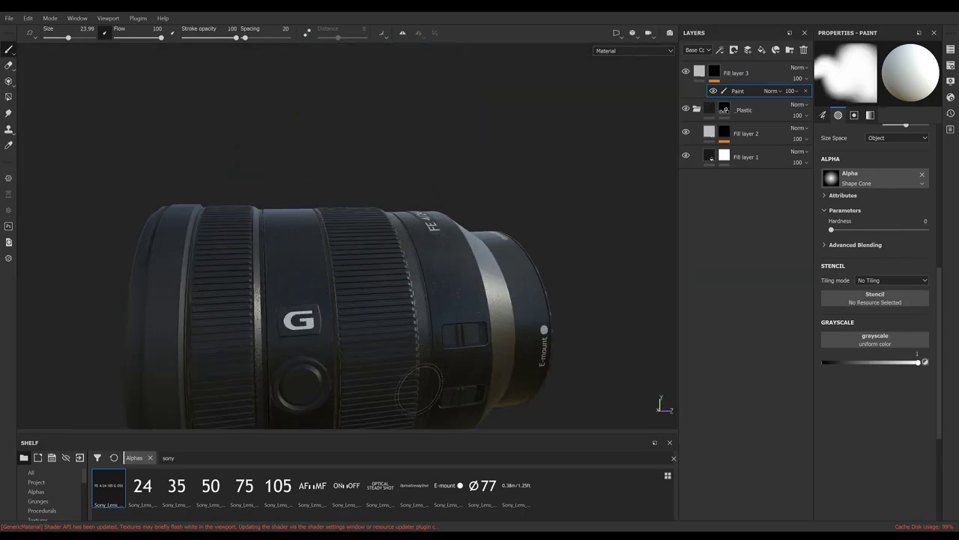
scroll(419, 388, "up", 5)
key("4")
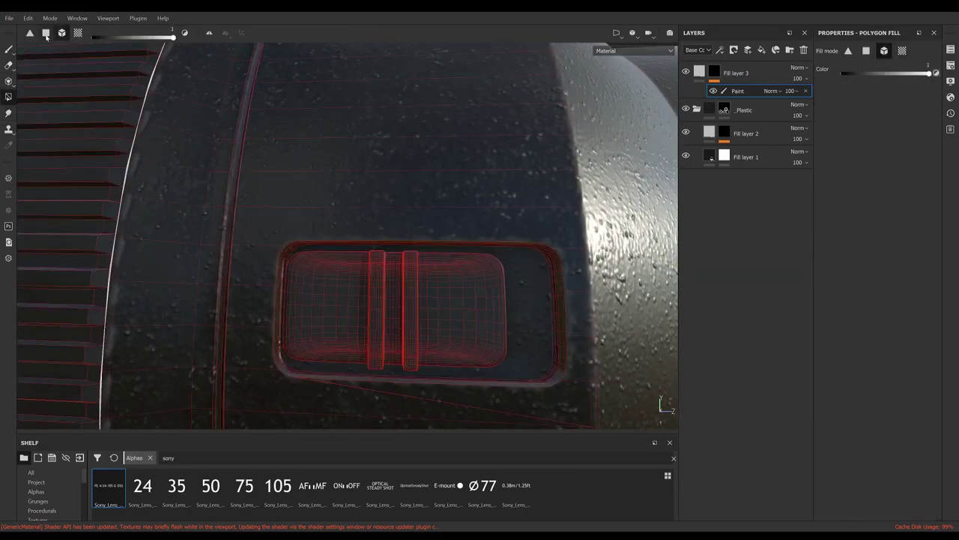
left_click_drag(418, 293, 462, 350)
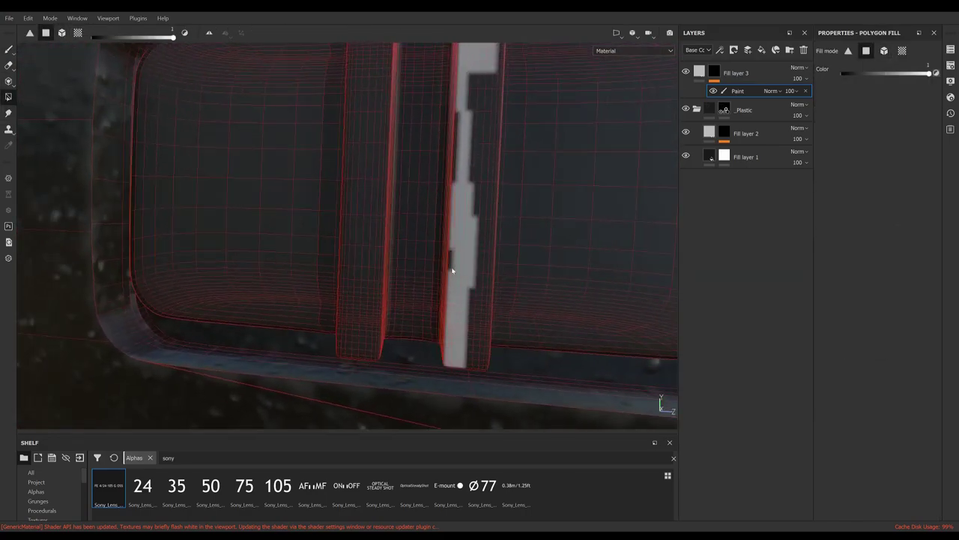
left_click(480, 313)
mouse_move(480, 313)
left_mouse_down("alt")
mouse_move(402, 259)
mouse_move(494, 307)
mouse_move(392, 281)
left_mouse_up("alt")
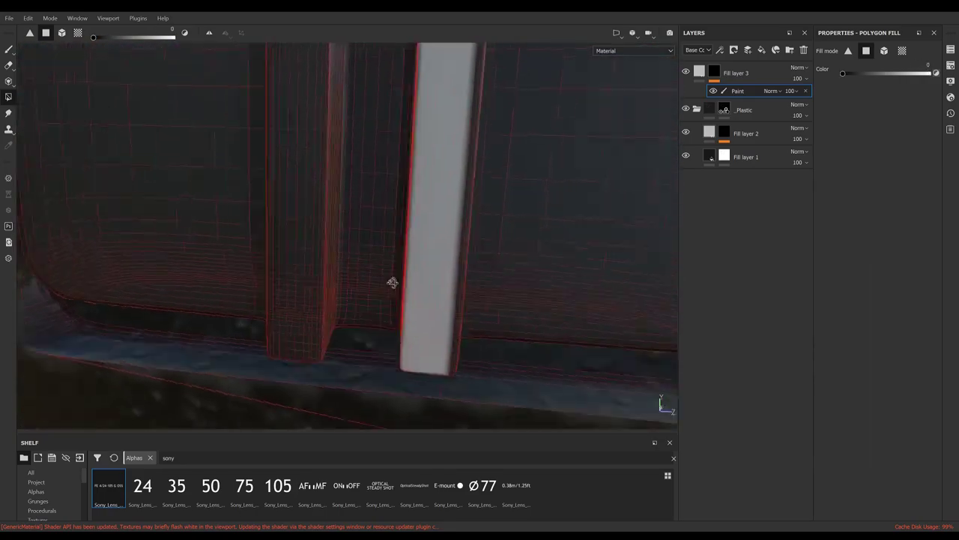
left_click(450, 309)
mouse_move(451, 308)
left_mouse_down("alt")
mouse_move(323, 162)
mouse_move(252, 124)
left_mouse_up("alt")
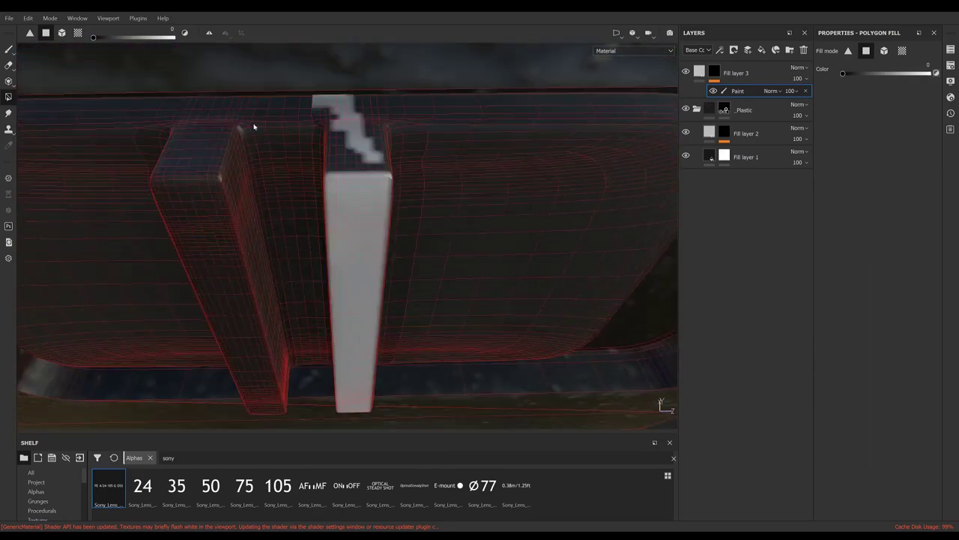
Step: Fill the second ridge white with Polygon Fill and check both white bars
key("1")
scroll(322, 133, "up", 5)
key("4")
scroll(403, 197, "up", 3)
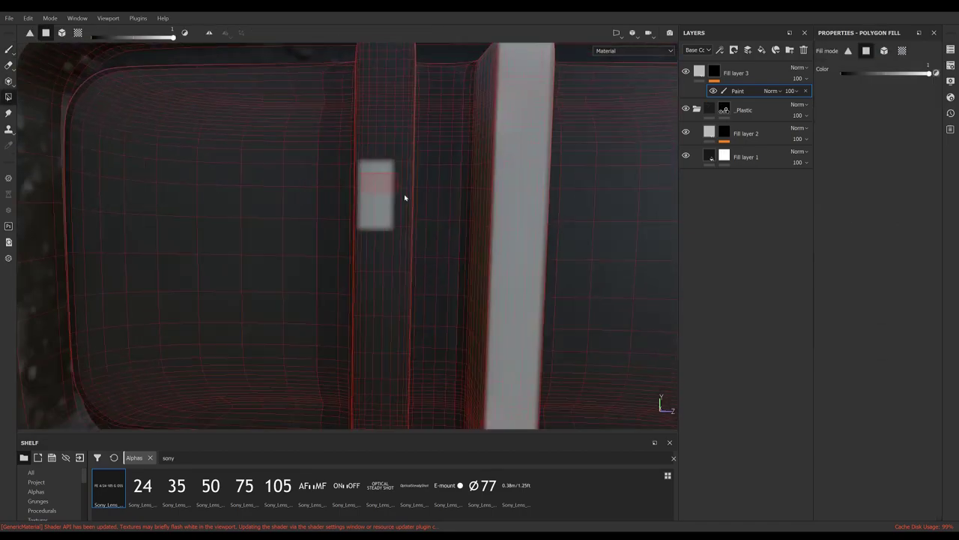
mouse_move(403, 197)
left_mouse_down("alt")
mouse_move(407, 327)
mouse_move(418, 339)
mouse_move(497, 229)
mouse_move(458, 300)
mouse_move(561, 317)
mouse_move(537, 326)
mouse_move(595, 293)
mouse_move(401, 279)
mouse_move(574, 386)
mouse_move(377, 284)
mouse_move(328, 191)
mouse_move(52, 63)
mouse_move(302, 145)
mouse_move(327, 88)
mouse_move(379, 261)
mouse_move(332, 171)
mouse_move(414, 241)
mouse_move(467, 327)
mouse_move(535, 375)
mouse_move(472, 291)
mouse_move(428, 262)
mouse_move(434, 317)
mouse_move(502, 133)
mouse_move(391, 205)
mouse_move(432, 355)
mouse_move(365, 278)
mouse_move(433, 281)
mouse_move(349, 262)
mouse_move(578, 102)
mouse_move(242, 276)
mouse_move(381, 338)
mouse_move(401, 116)
left_mouse_up("alt")
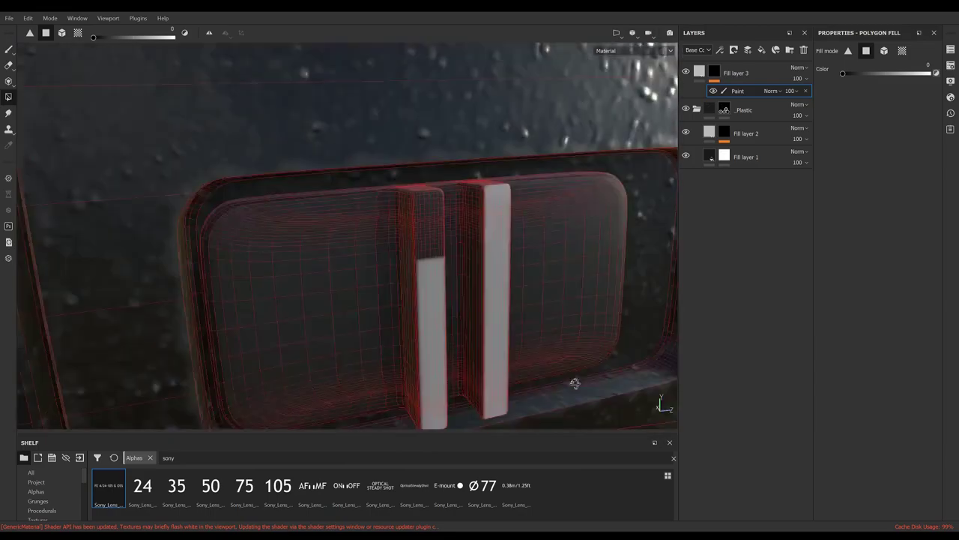
key("x")
key("x")
key("x")
key("x")
key("x")
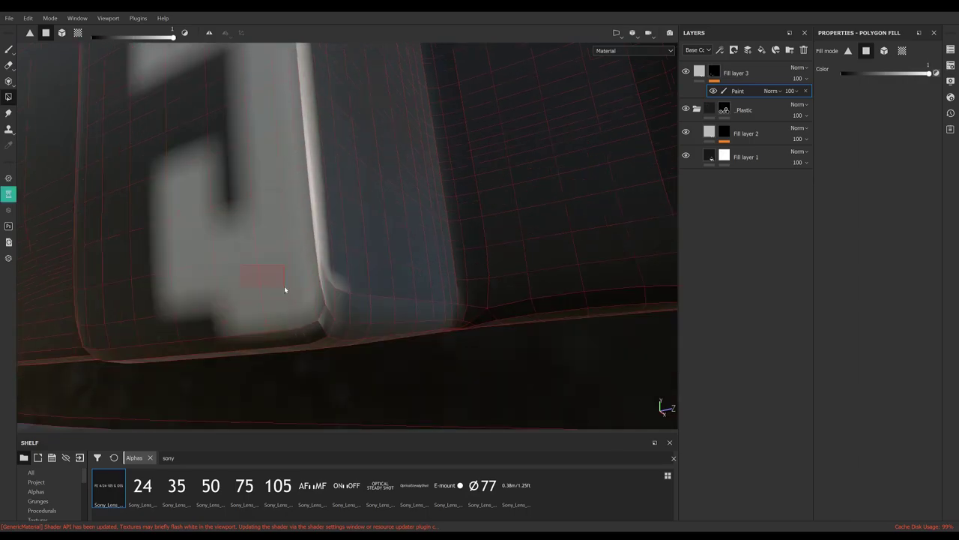
mouse_move(285, 289)
left_mouse_down("alt")
mouse_move(122, 96)
mouse_move(374, 332)
left_mouse_up("alt")
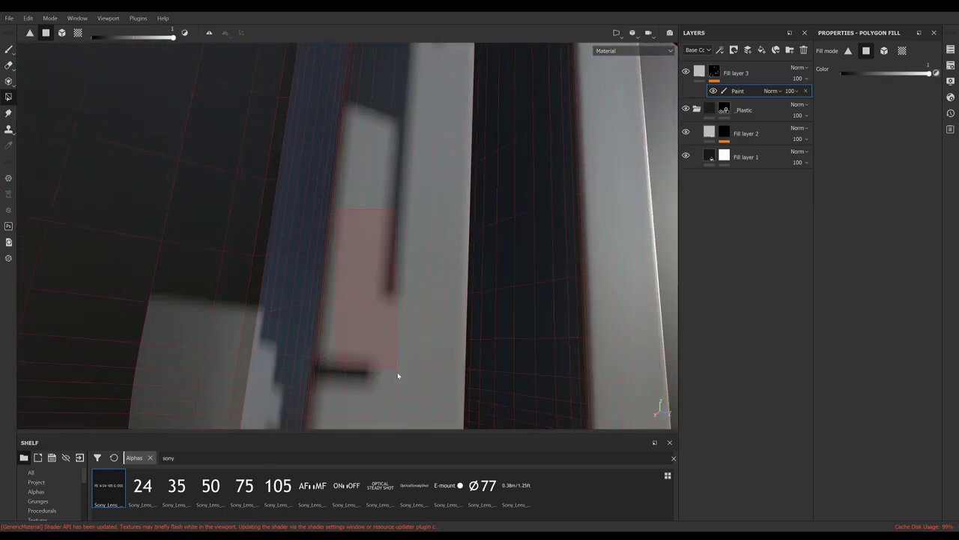
mouse_move(398, 375)
left_mouse_down("alt")
mouse_move(338, 407)
mouse_move(324, 289)
left_mouse_up("alt")
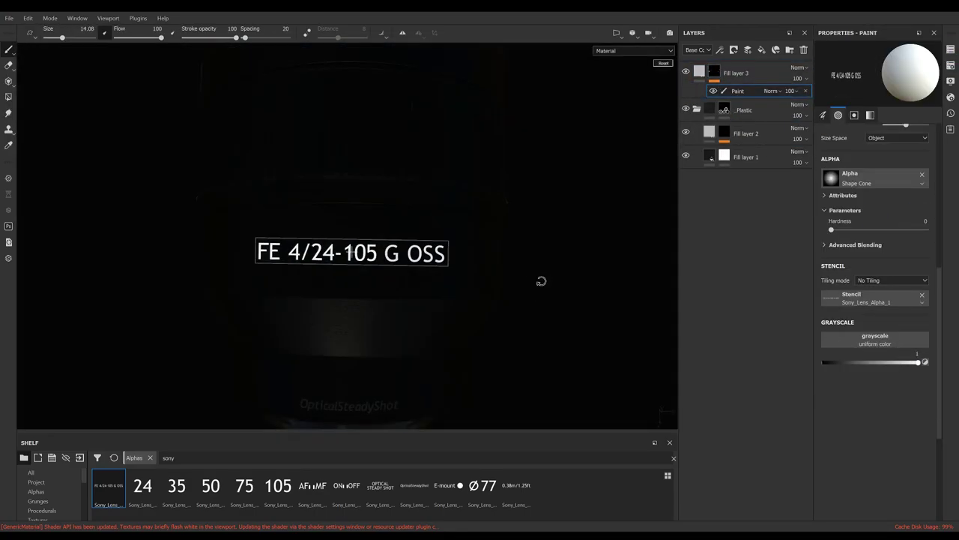
Step: Paint the FE 4/24-105 G OSS name on the barrel and load the 24 marking as the stencil
left_click_drag(262, 254, 405, 259)
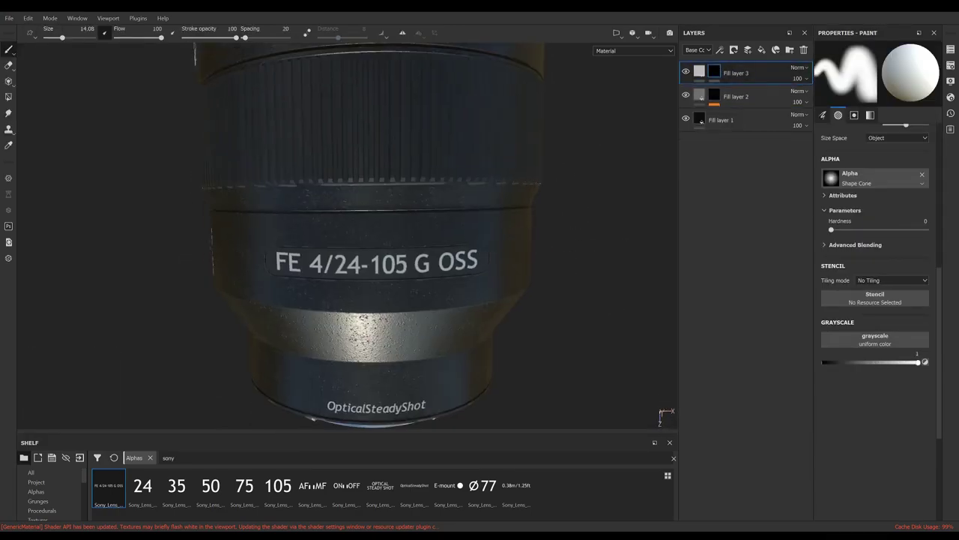
left_click_drag(142, 486, 875, 298)
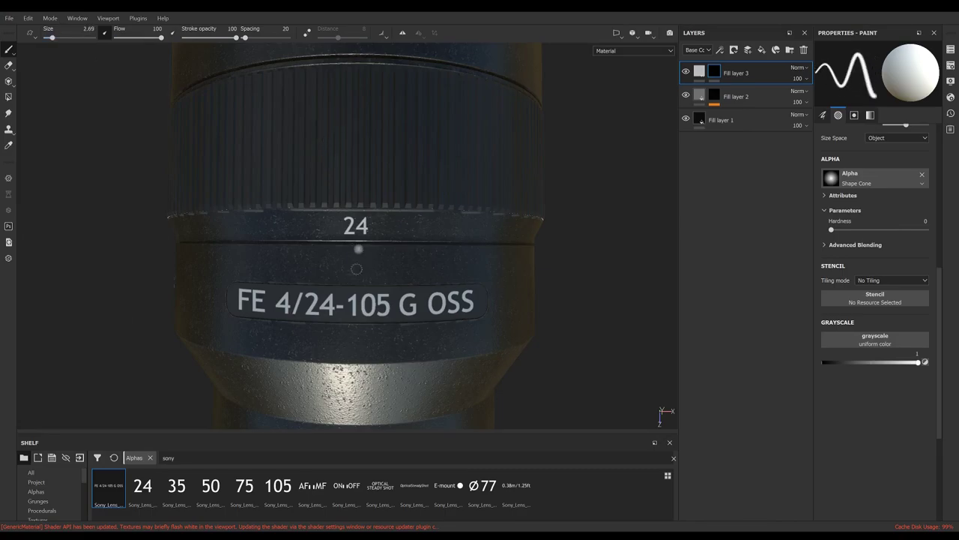
scroll(355, 264, "up", 5)
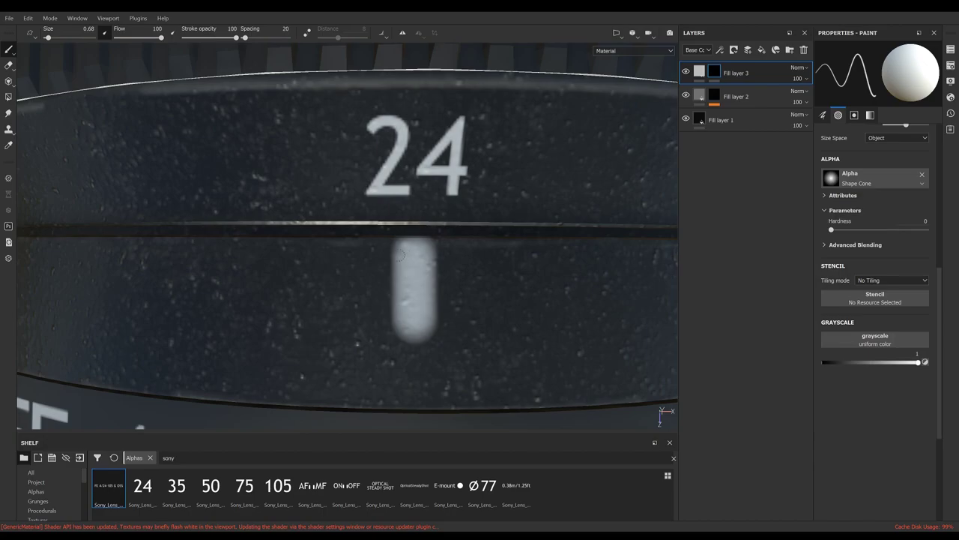
scroll(355, 264, "down", 5)
scroll(394, 205, "up", 3)
scroll(395, 205, "down", 5)
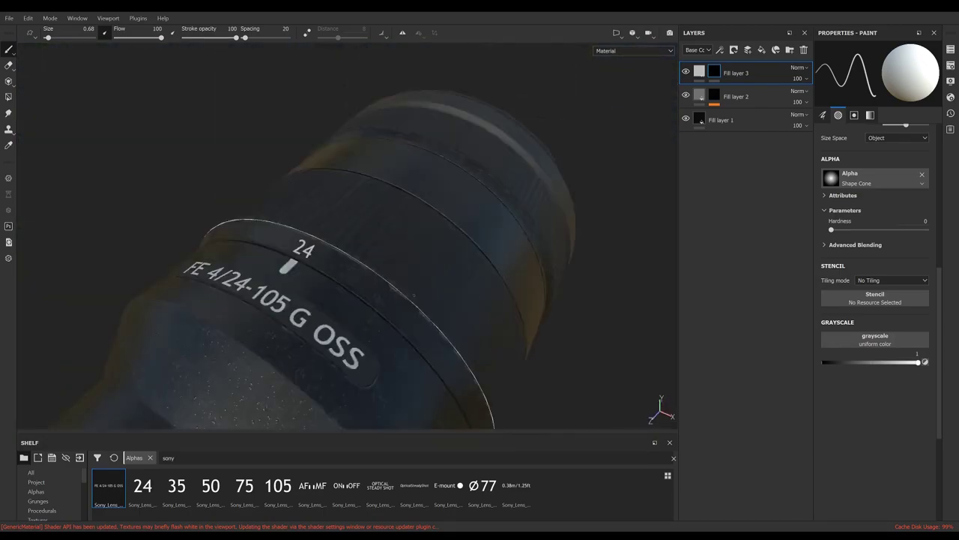
mouse_move(394, 206)
left_mouse_down("alt")
mouse_move(288, 325)
mouse_move(937, 325)
left_mouse_up("alt")
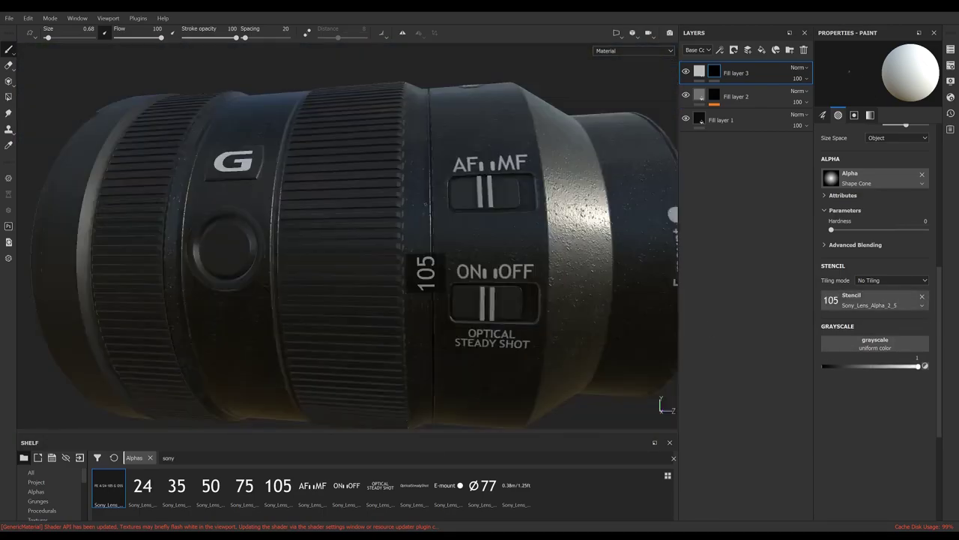
left_click_drag(348, 236, 329, 225, "alt")
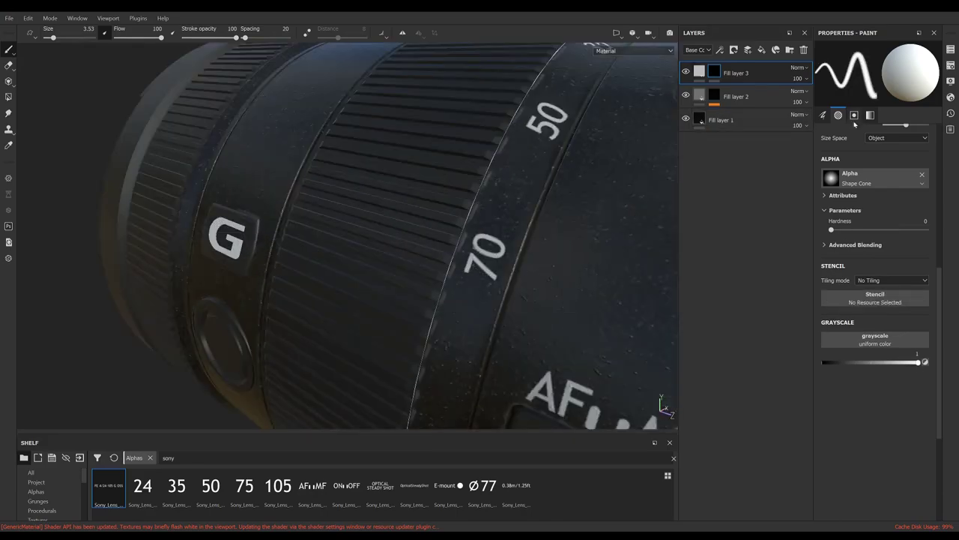
scroll(855, 124, "up", 5)
scroll(854, 125, "down", 3)
scroll(855, 125, "down", 2)
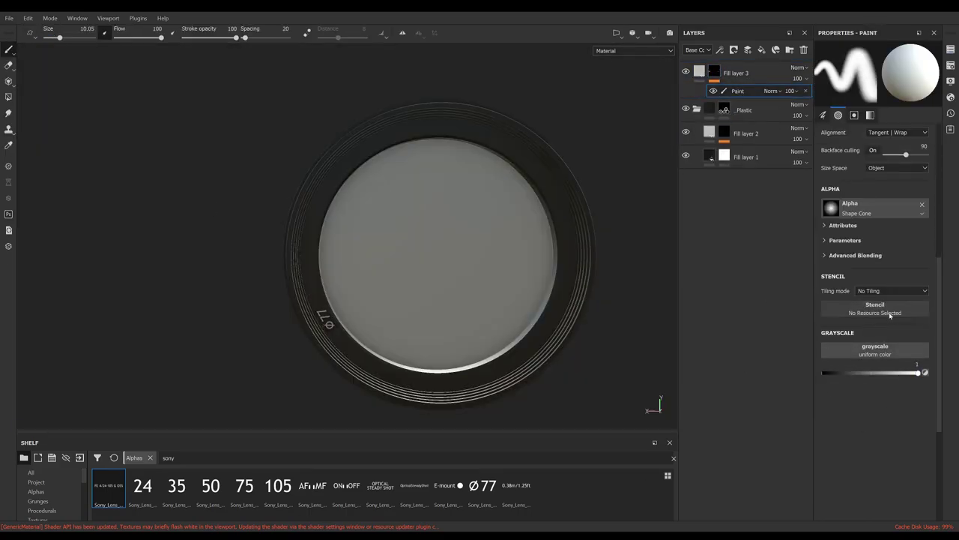
Step: Load the 0.38m/1.25ft marking as a stencil, rotated upright and nudged into place
left_click_drag(515, 487, 891, 316)
scroll(557, 320, "up", 3)
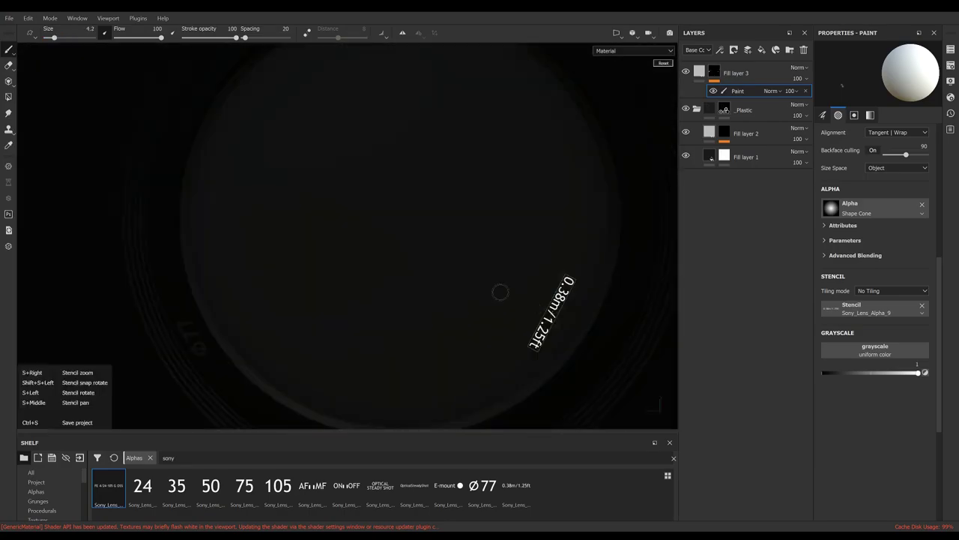
mouse_move(546, 310)
left_mouse_down()
mouse_move(578, 253)
mouse_move(565, 237)
left_mouse_up()
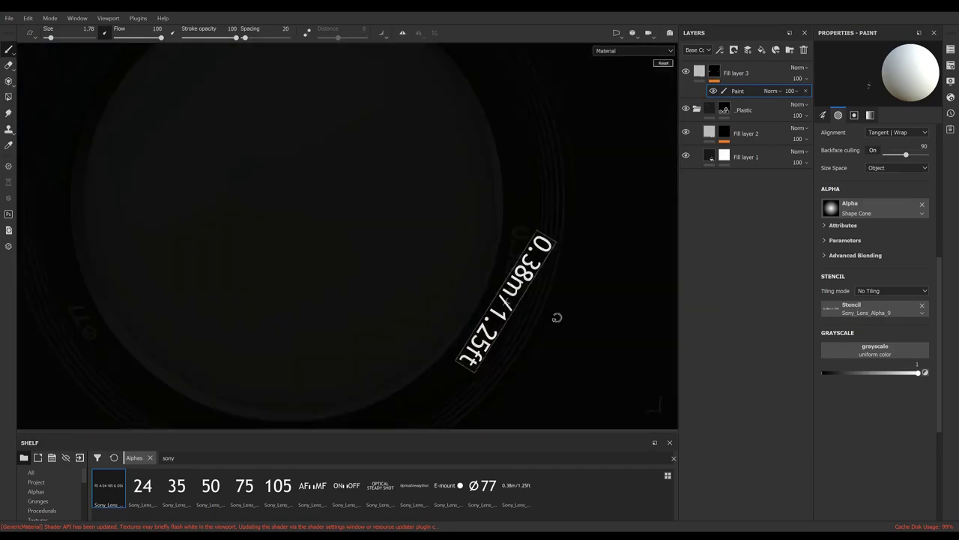
left_click_drag(571, 302, 537, 326)
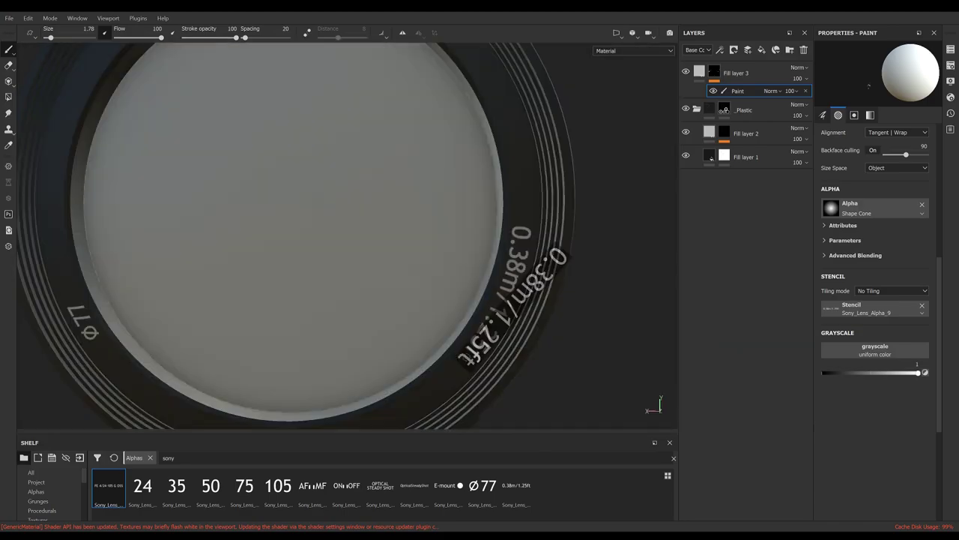
scroll(525, 206, "down", 2)
scroll(524, 207, "down", 2)
Step: Lay the FE 4/24-105 G OSS stencil flat along the top rim and add a new paint layer
mouse_move(525, 206)
left_mouse_down()
mouse_move(456, 154)
mouse_move(530, 167)
left_mouse_up()
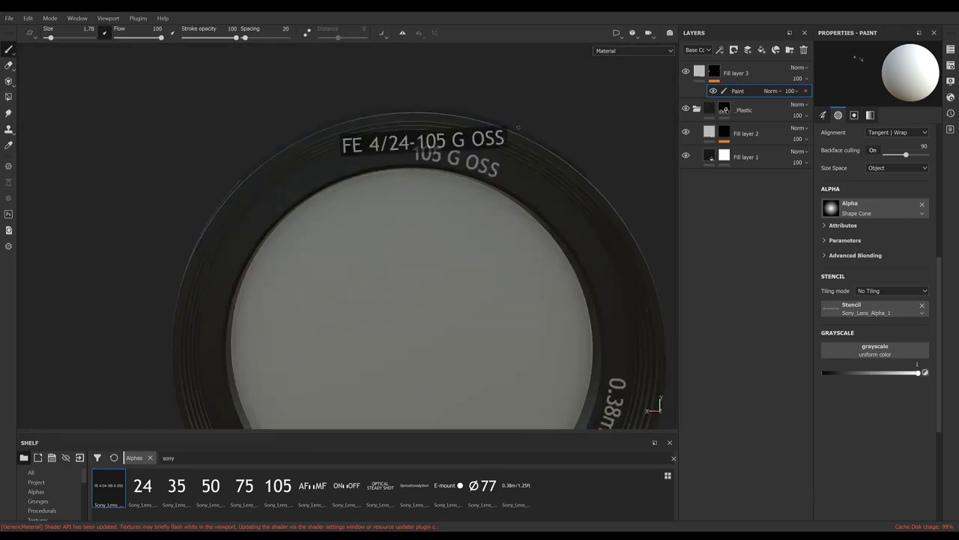
left_click_drag(518, 127, 488, 139)
key("ctrl+z")
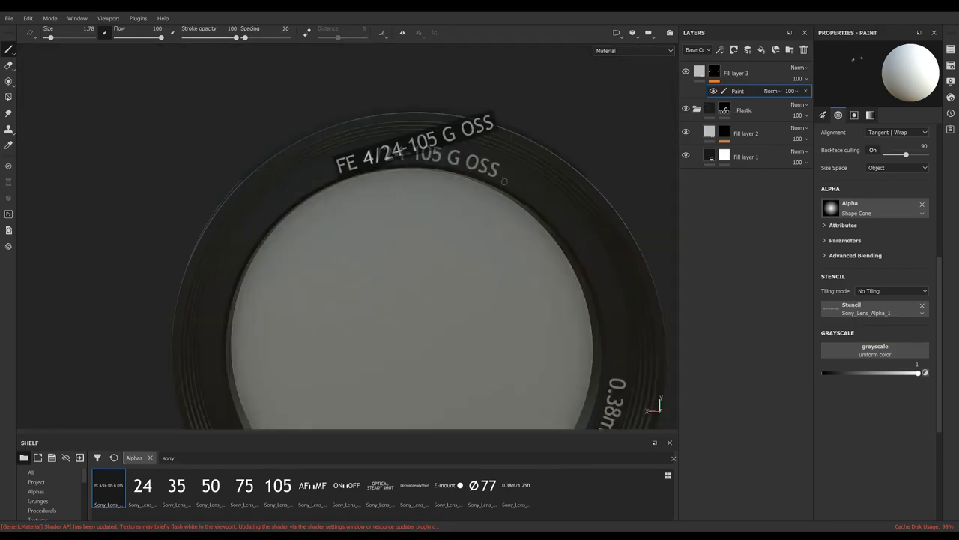
scroll(494, 340, "down", 5)
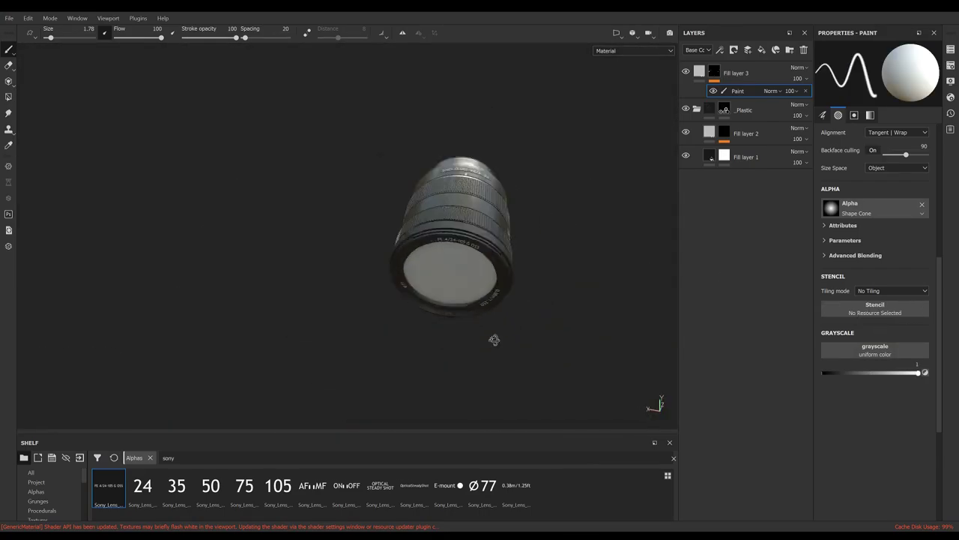
left_click(747, 51)
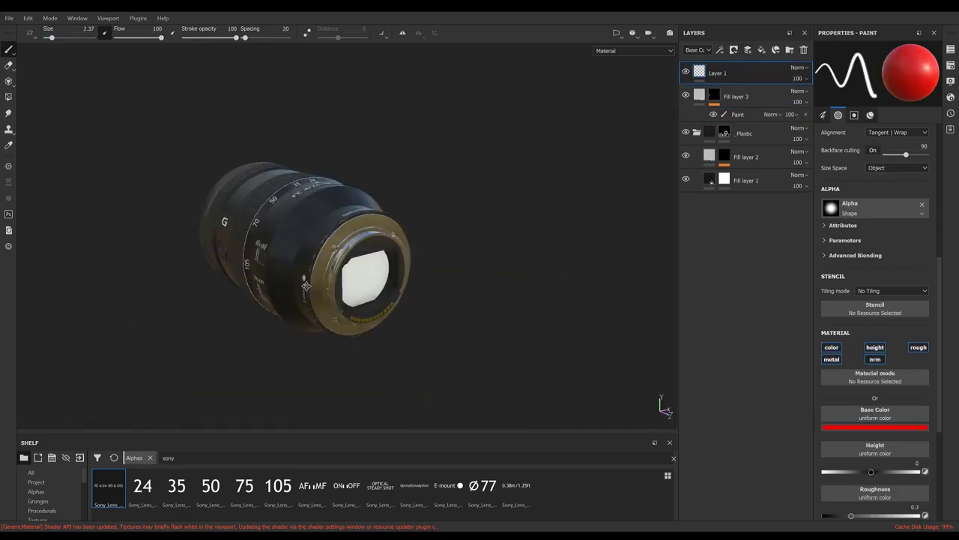
left_click_drag(427, 292, 734, 120, "alt")
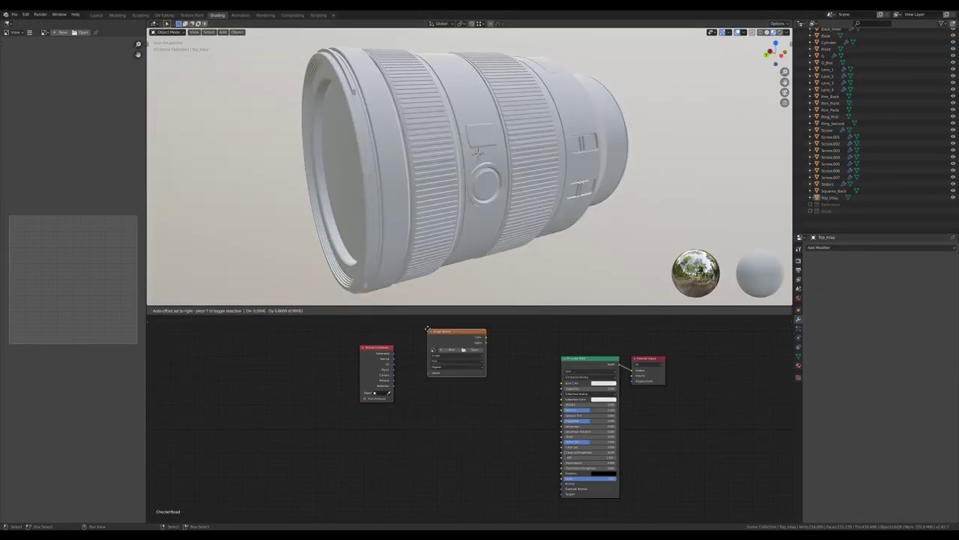
Step: Open the image texture node's projection options
left_click(462, 363)
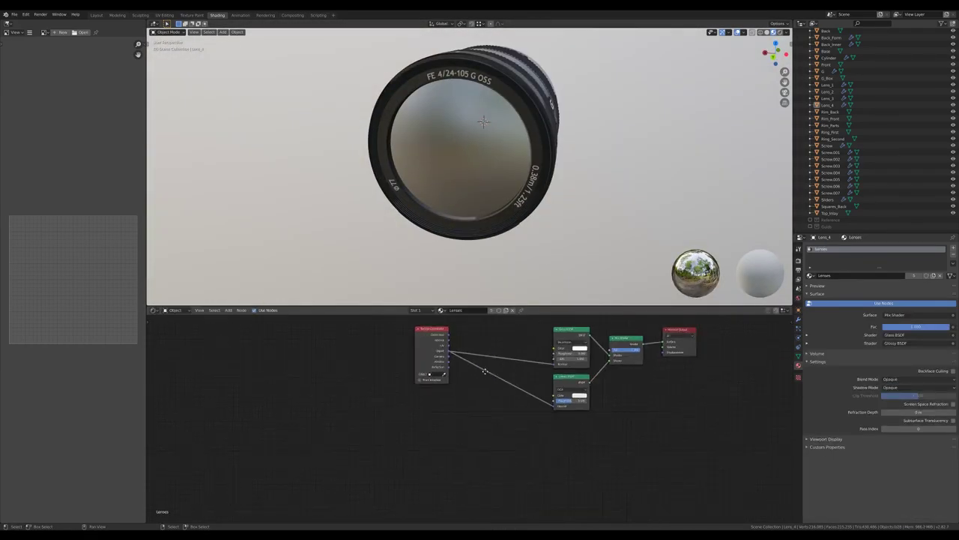
Step: Delete the Mapping node and bring up the Add node menu
key("x")
key("shift+a")
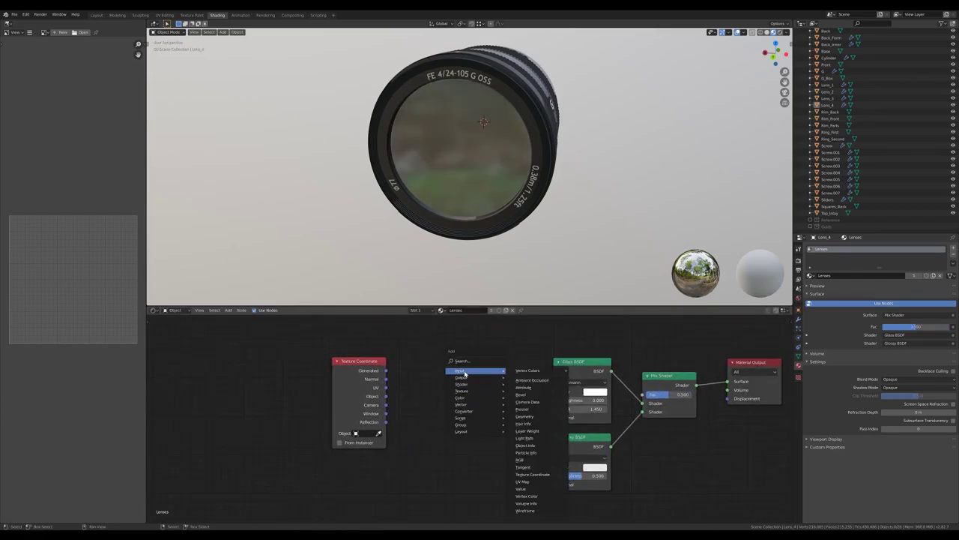